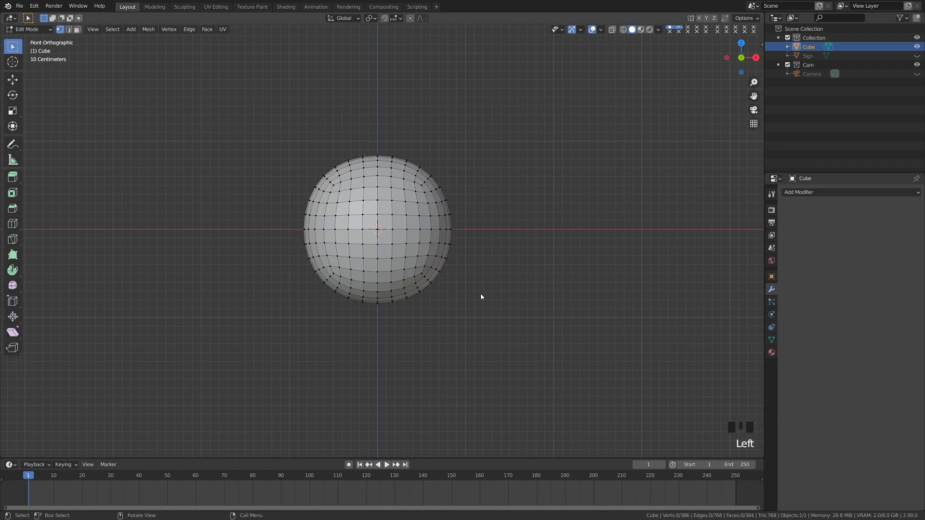
- In wireframe display, select the lower half of the sphere including its middle row and extrude it downward about 1.1 m
key("z")
left_click(414, 295)
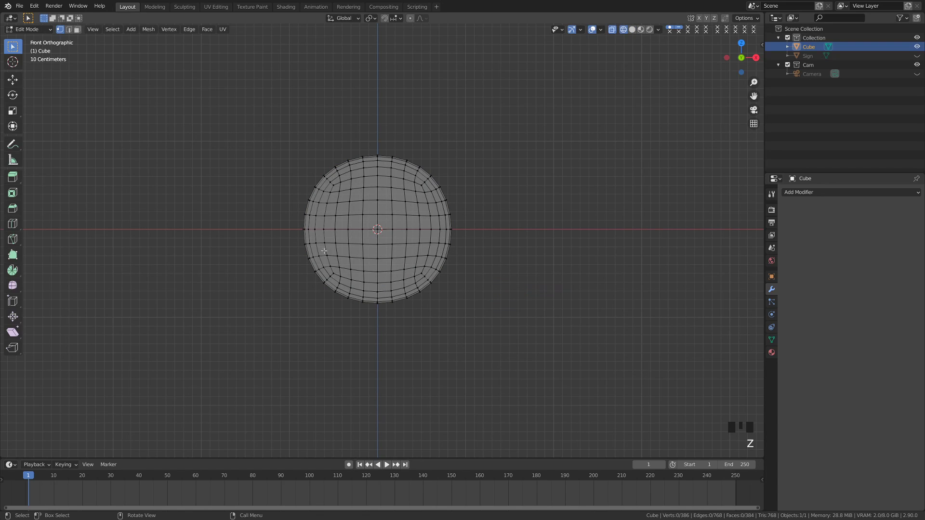
left_click_drag(287, 233, 573, 336)
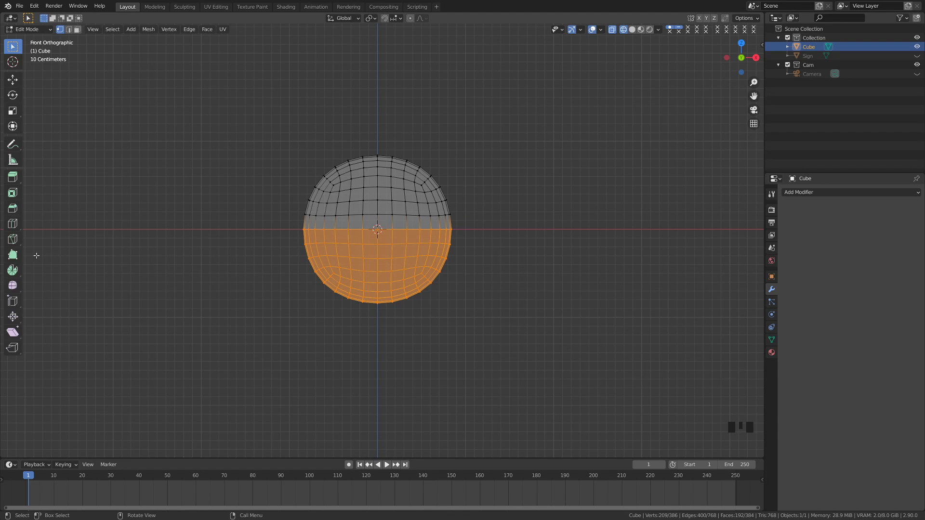
key("e")
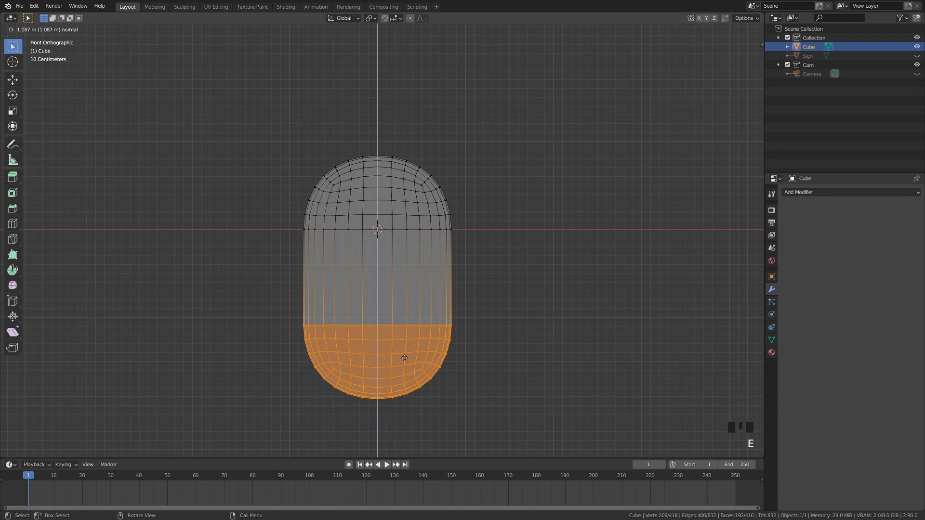
left_click(407, 364)
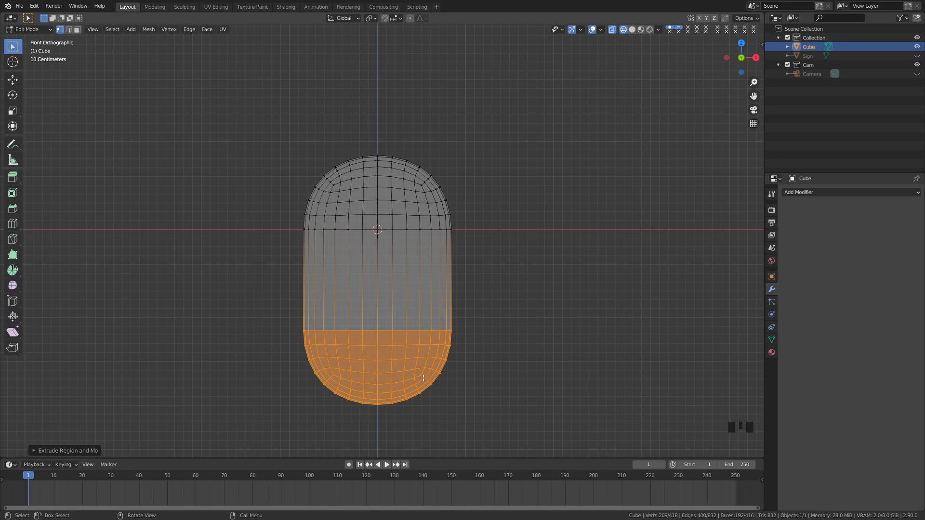
- Scale the extruded lower half along Z until it is almost flat, and clear the selection
left_click(16, 115)
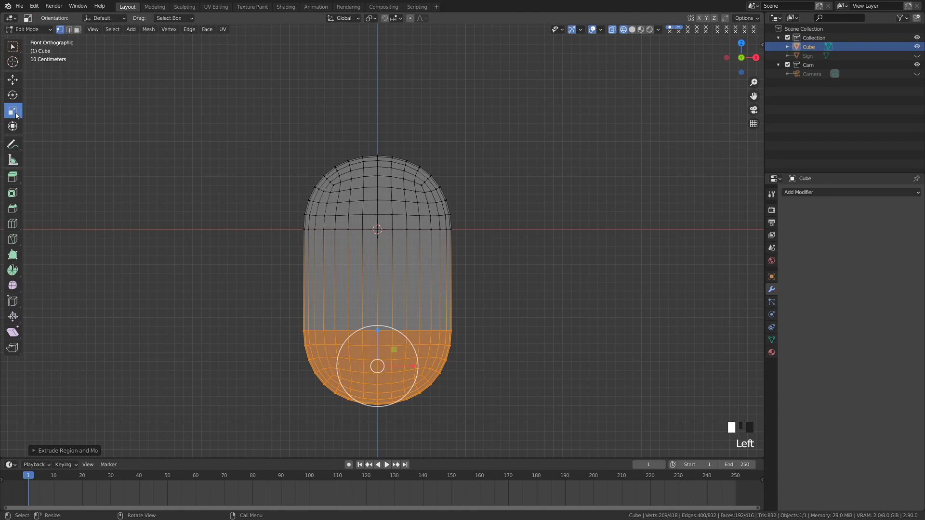
left_click(377, 332)
left_click_drag(378, 332, 378, 366)
key("a")
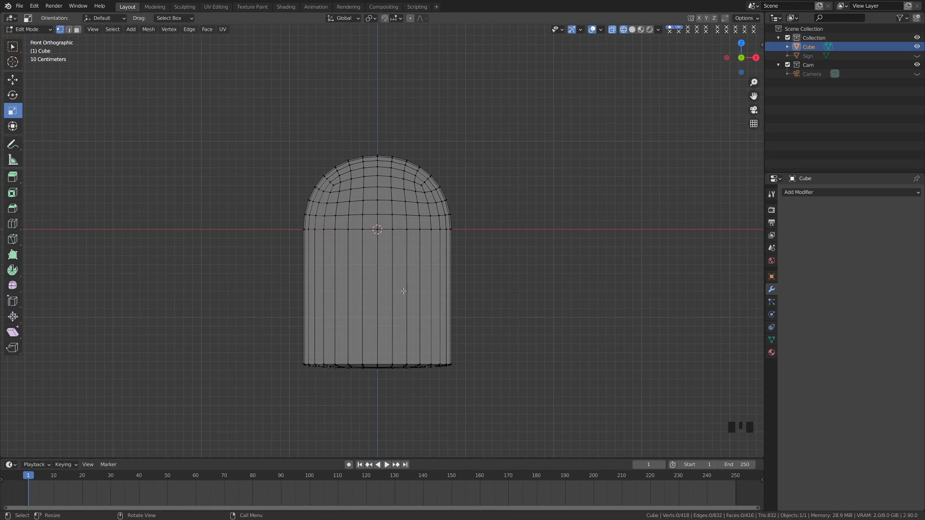
- Add nine evenly spaced horizontal loop cuts to the straight side walls, leave them unslid, and deselect everything
key("ctrl+r")
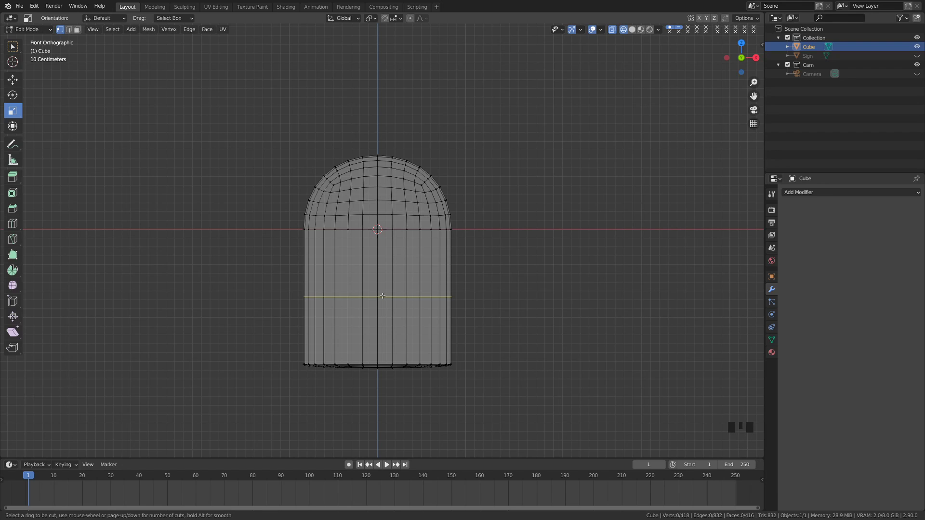
scroll(382, 296, "up", 8)
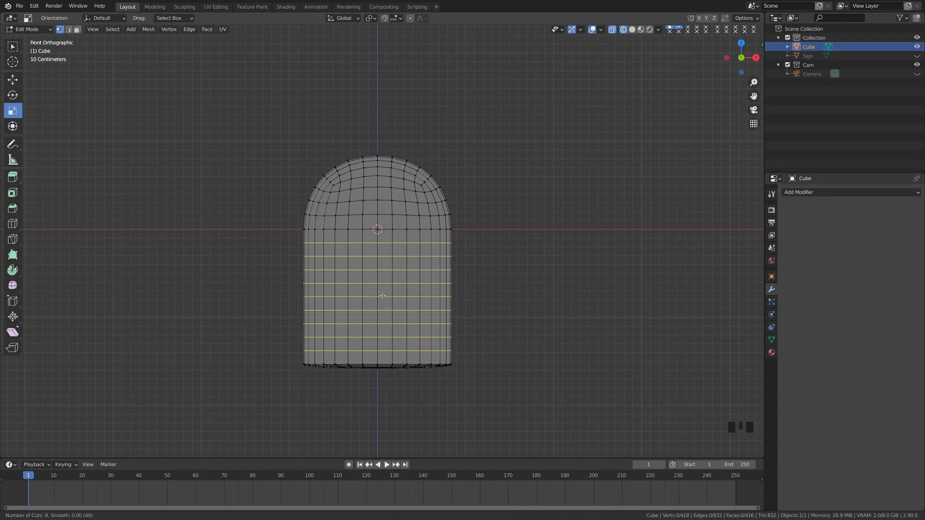
left_click(382, 296)
right_click(382, 296)
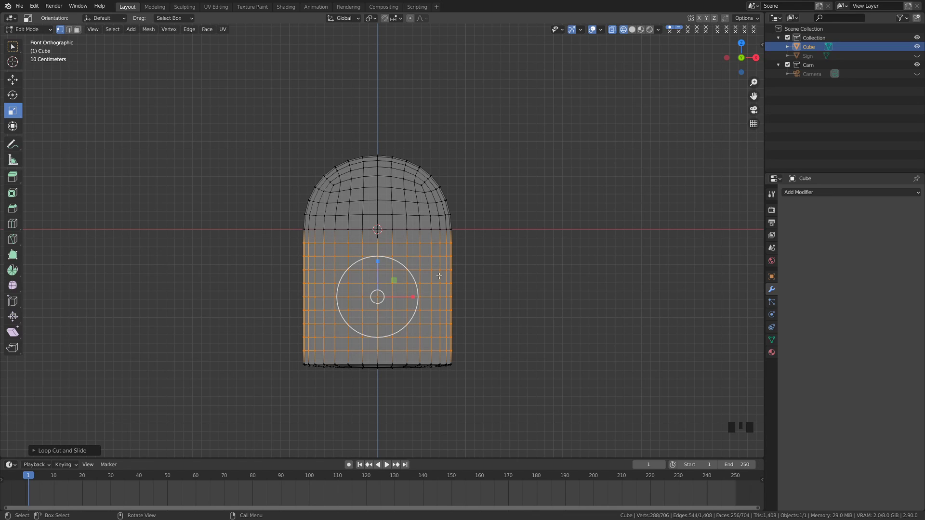
key("alt+a")
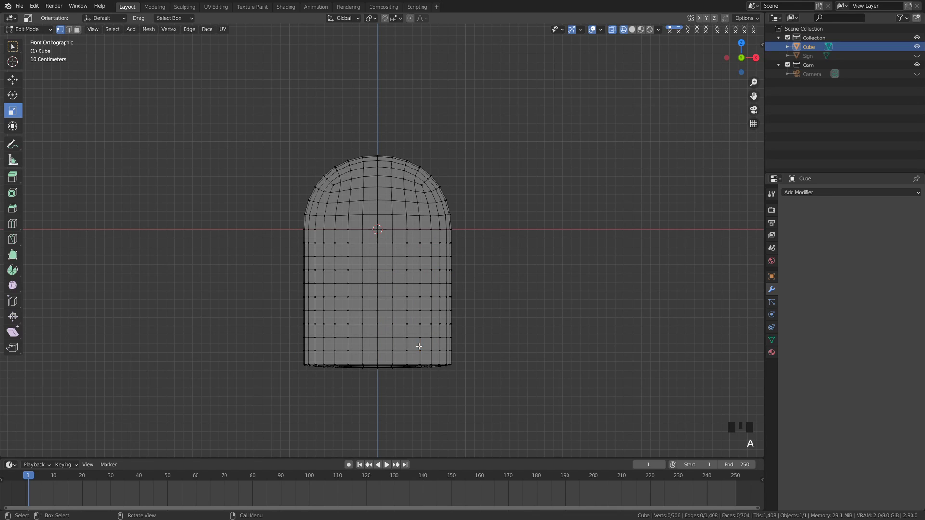
- Restore solid display, set edge selection for mesh editing, and shade the body smooth in Object Mode
mouse_move(395, 381)
middle_mouse_down("shift")
mouse_move(392, 357)
mouse_move(378, 354)
mouse_move(389, 280)
mouse_move(349, 273)
mouse_move(362, 318)
mouse_move(365, 300)
middle_mouse_up("shift")
left_click(632, 30)
left_click(69, 30)
scroll(364, 320, "up", 2)
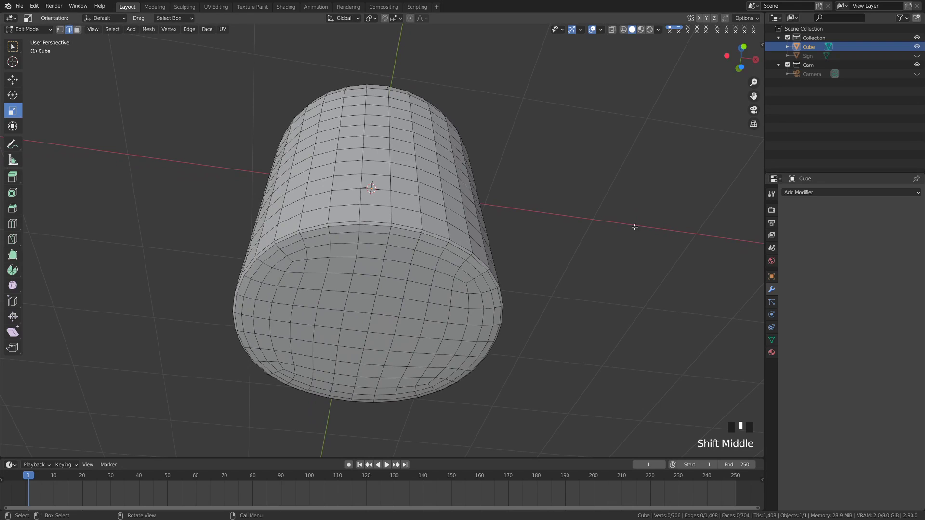
key("Tab")
left_click(408, 197)
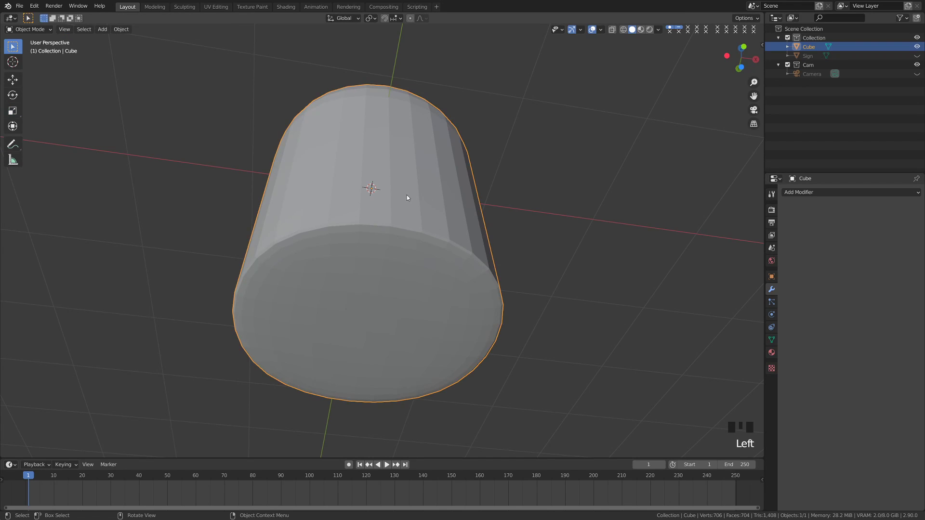
right_click(394, 146)
right_click(378, 147)
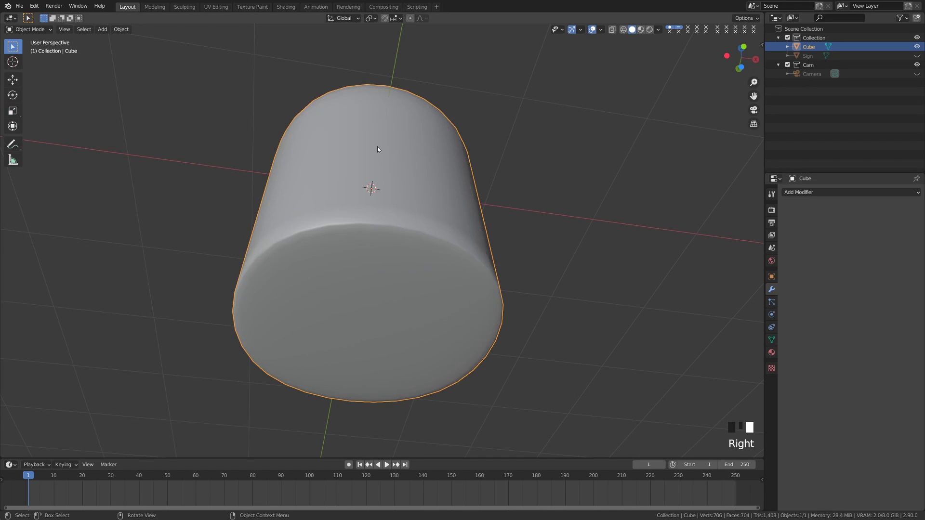
- Add a Subdivision Surface modifier to the body and set its render level to 1
left_click(814, 192)
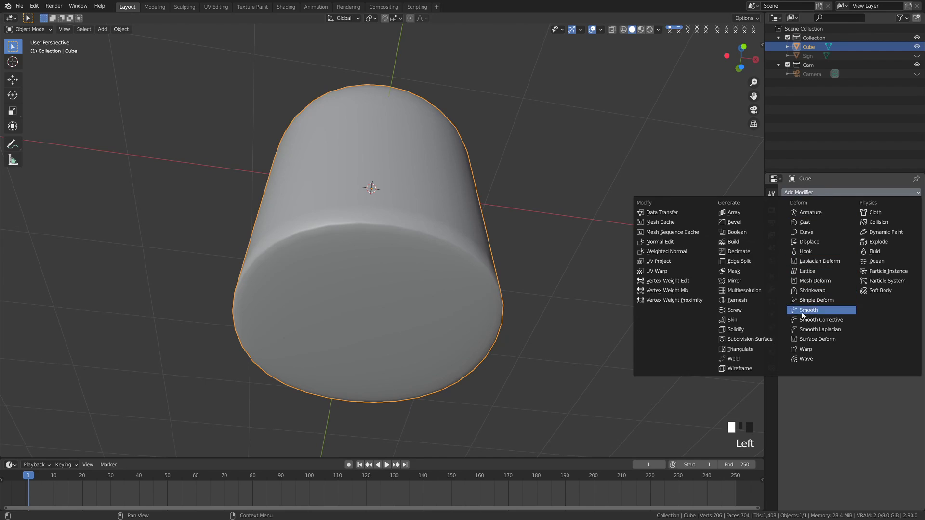
left_click(754, 340)
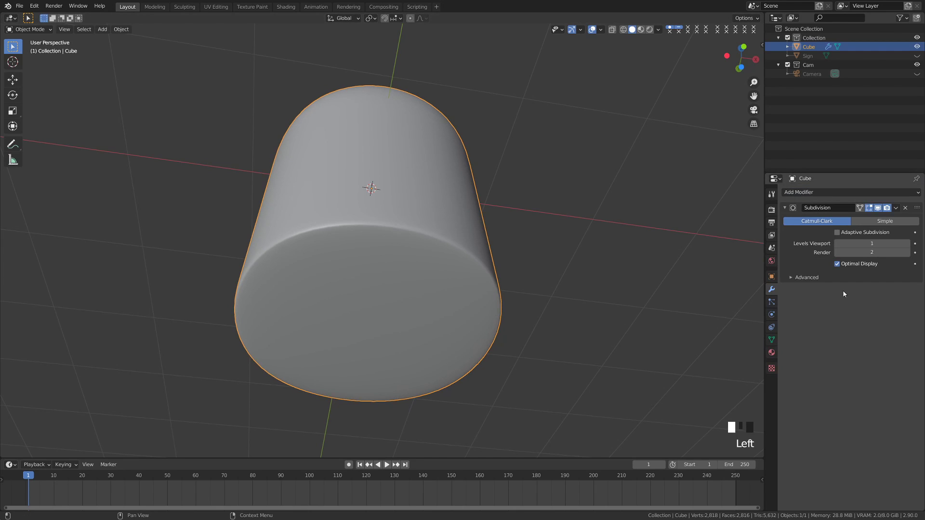
left_click(837, 253)
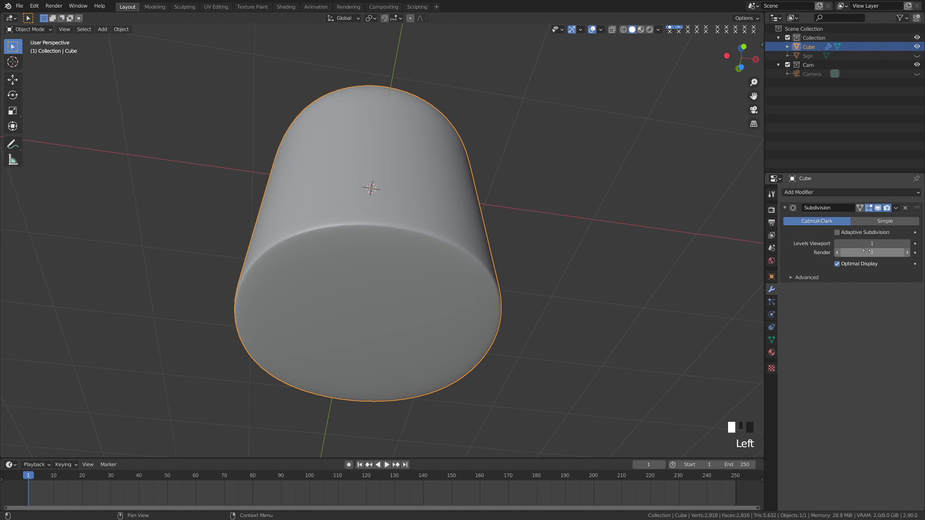
- In Edit Mode, dissolve the edge loop on the underside just inside the bottom rim
middle_click_drag(401, 290, 391, 255, "shift")
key("Tab")
left_click(449, 268)
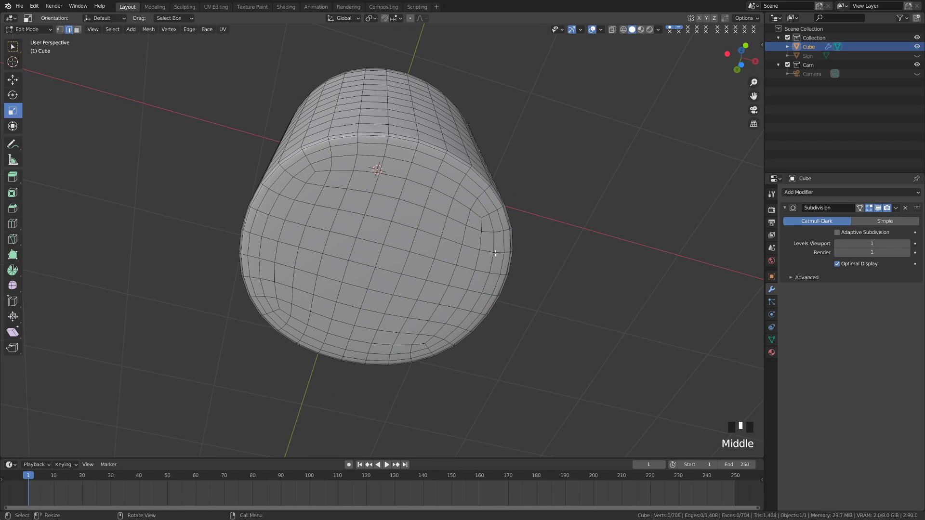
middle_click_drag(402, 209, 368, 211)
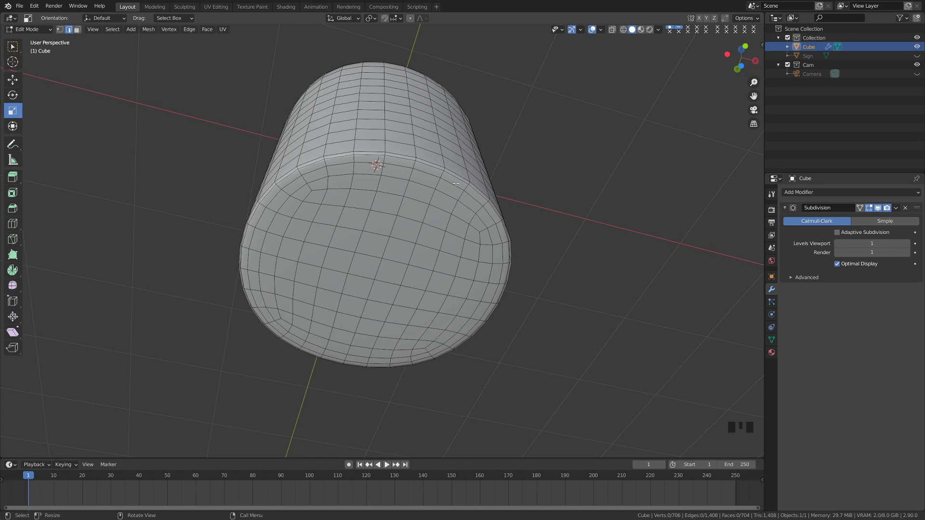
left_click(405, 166, "alt")
key("x")
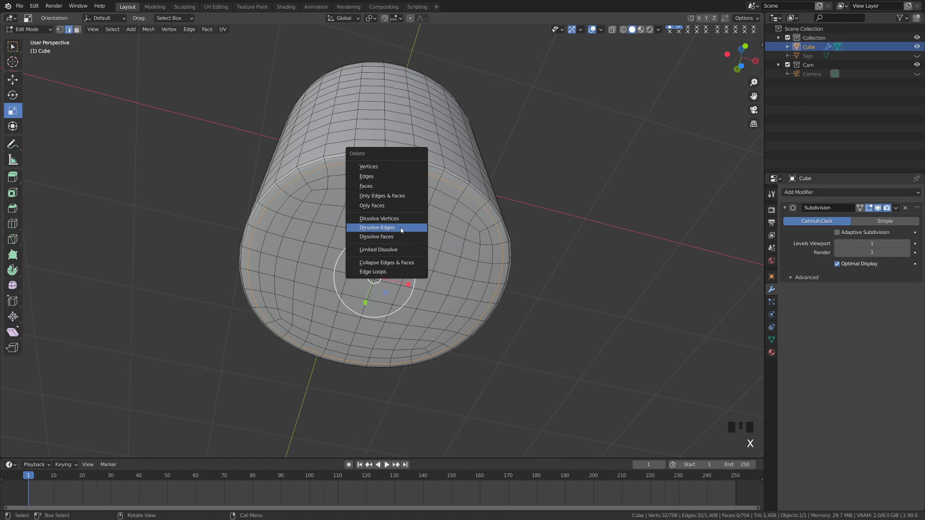
left_click(402, 230)
- Dissolve the edge loop running along the outer bottom rim of the body
middle_click_drag(401, 230, 377, 255)
scroll(377, 255, "up", 2)
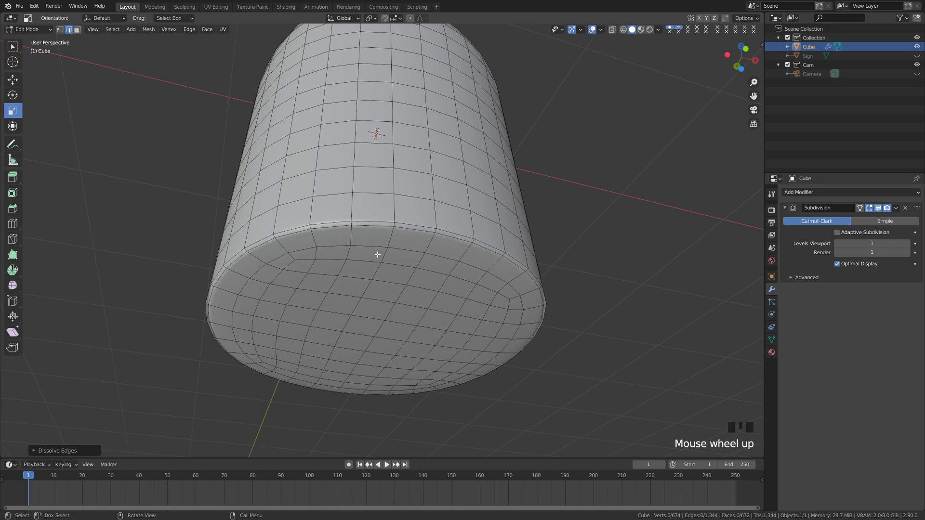
left_click(385, 225, "alt+shift")
key("x")
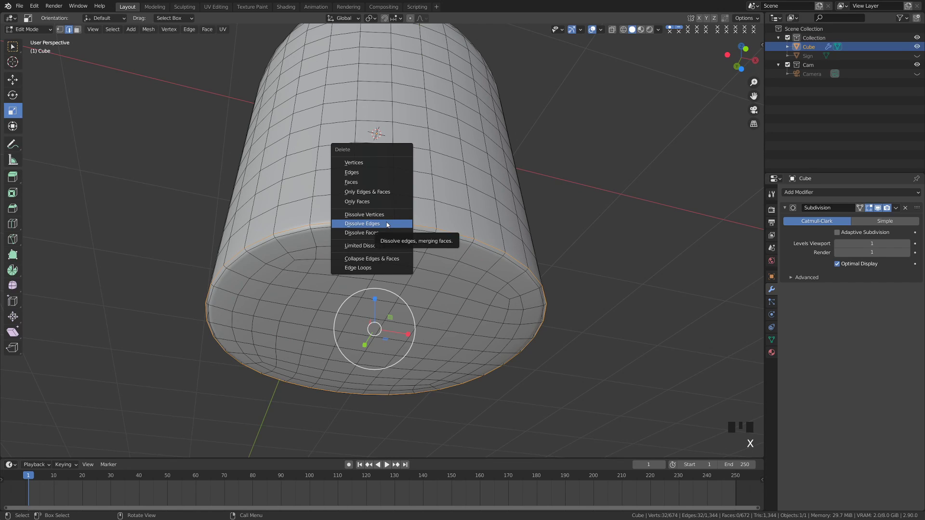
left_click(387, 225)
- Check the softened base in Object Mode, and dissolve the outermost remaining edge loop on the underside in Edit Mode
scroll(400, 239, "down", 3)
key("Tab")
middle_click_drag(310, 244, 370, 294)
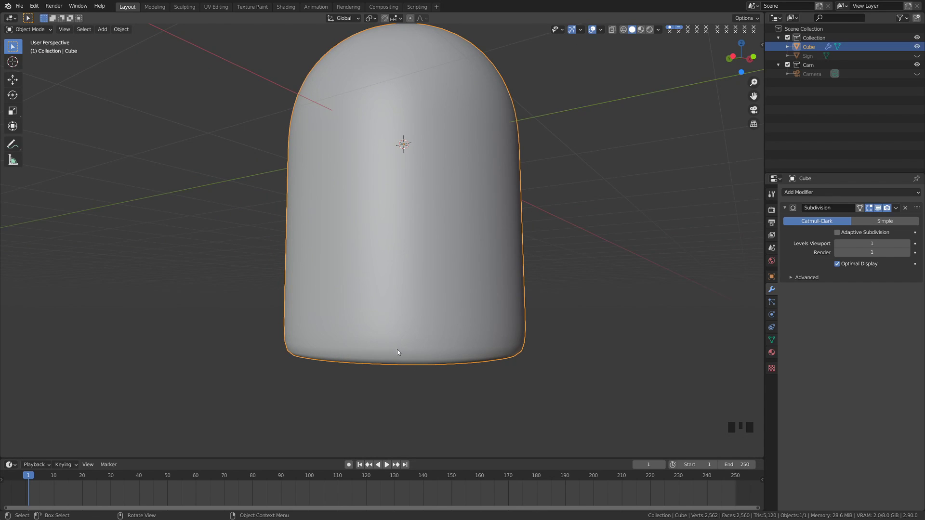
middle_click_drag(418, 370, 309, 269)
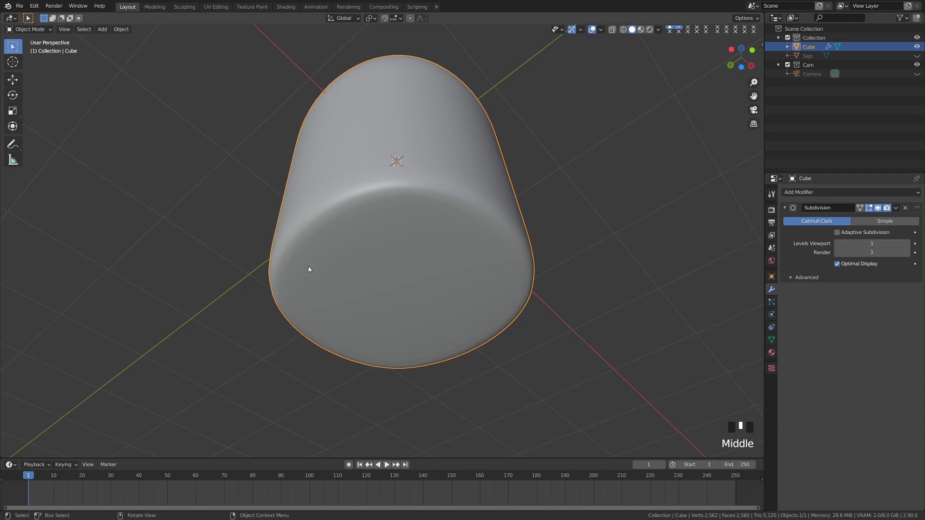
middle_click_drag(464, 294, 368, 279)
key("Tab")
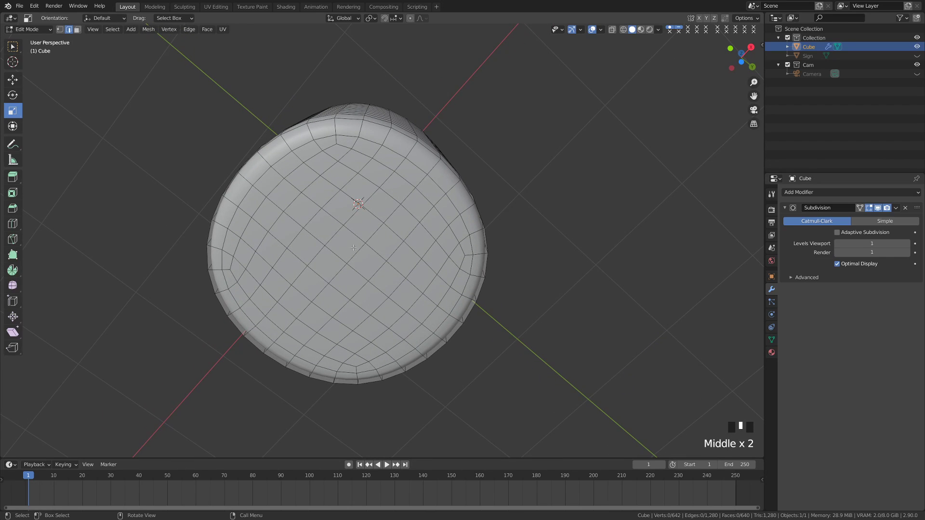
left_click(347, 136, "alt+shift")
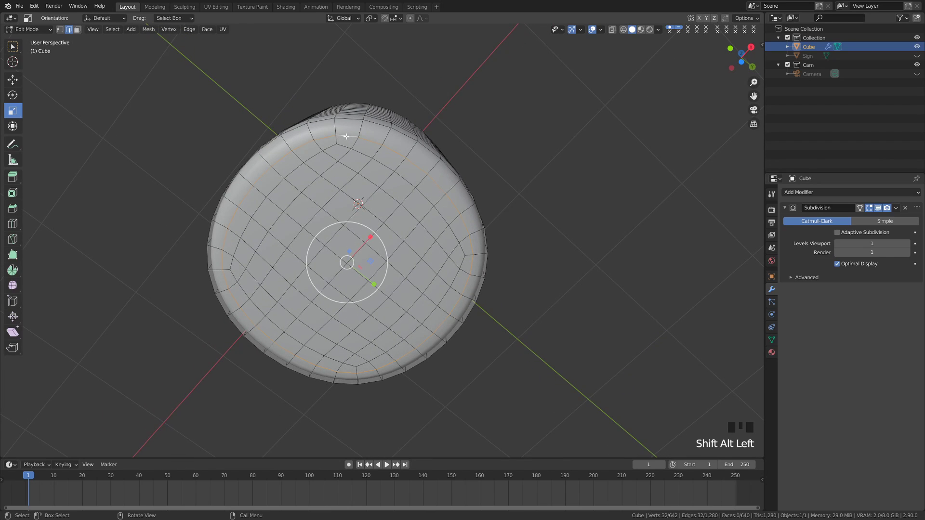
key("x")
left_click(341, 135)
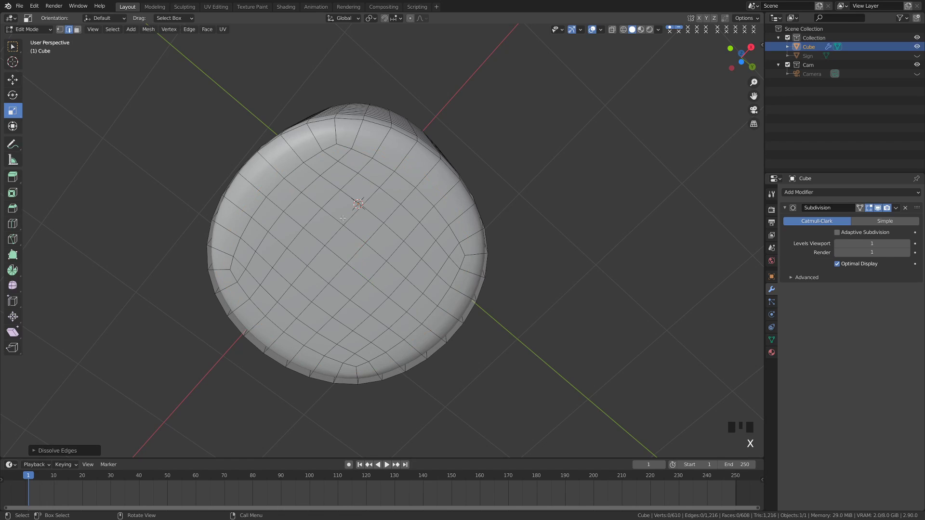
- Select the ring of faces around the bottom rim and apply Checker Deselect to keep every second face
middle_click_drag(343, 218, 334, 178)
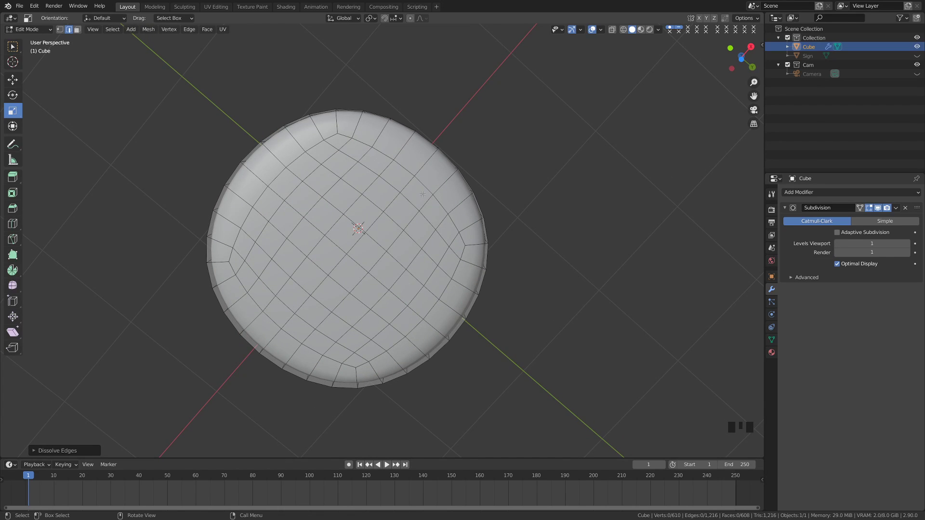
left_click(77, 29)
left_click(334, 125, "alt+shift")
middle_click_drag(334, 125, 357, 251)
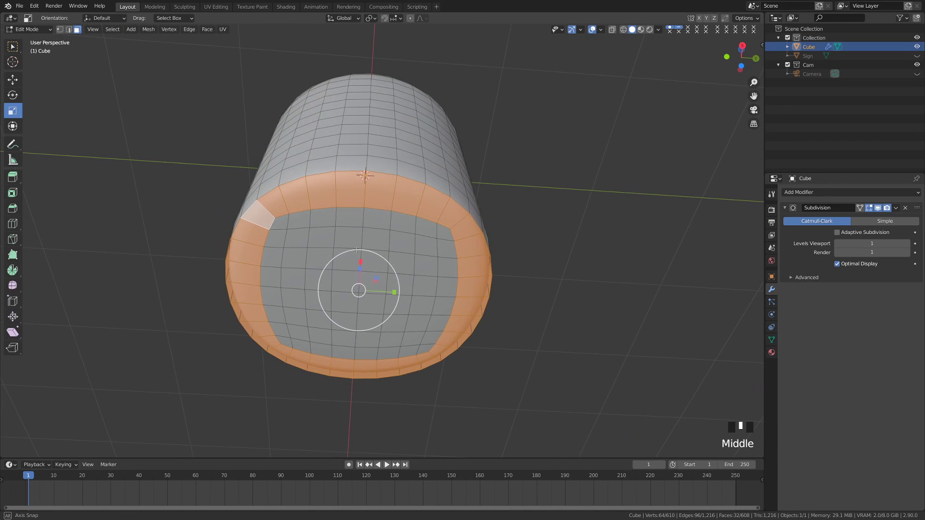
left_click(112, 30)
left_click(150, 102)
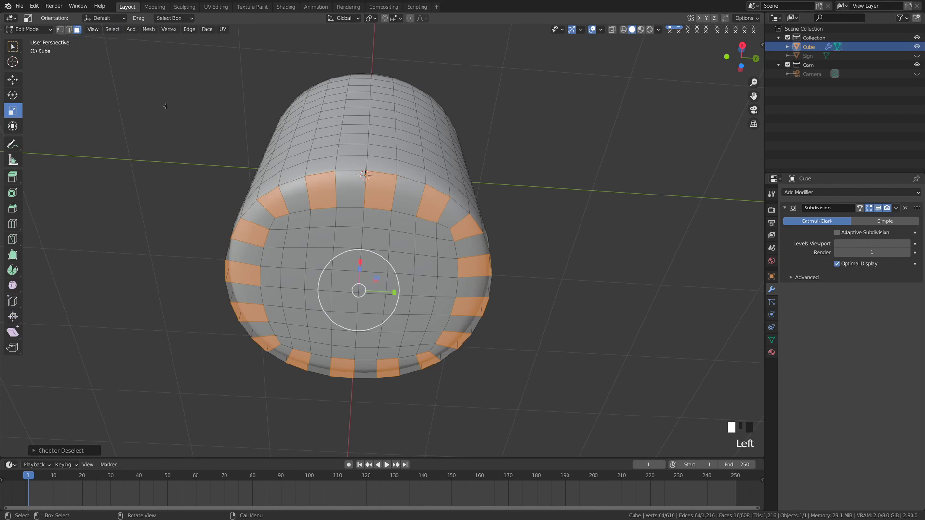
- Remove three spaced-out faces from the rim face selection with Circle Select to make the pattern less regular
middle_click_drag(247, 170, 291, 199)
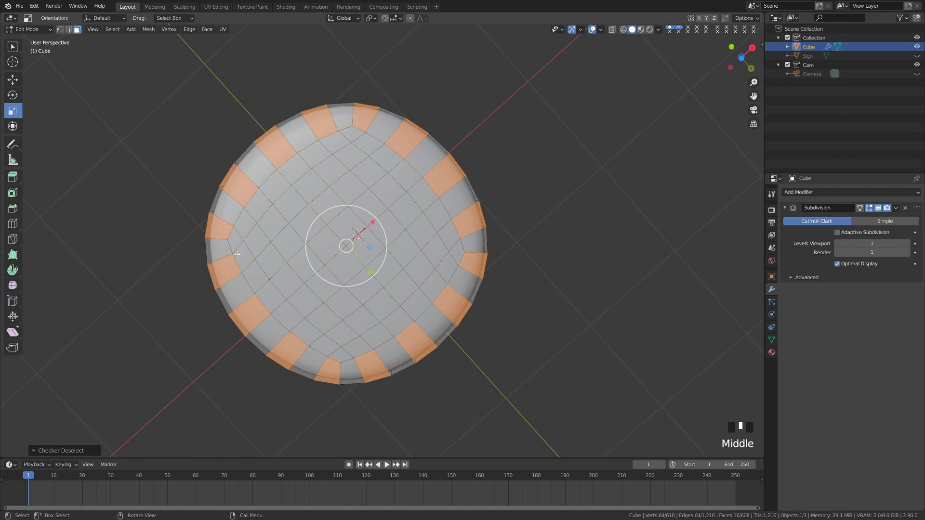
middle_click_drag(244, 246, 301, 205)
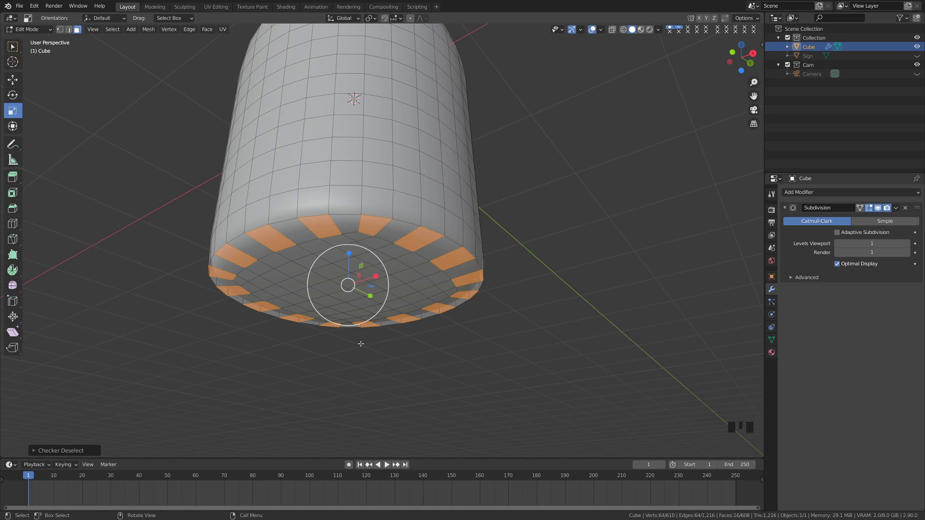
mouse_move(382, 328)
middle_mouse_down()
mouse_move(420, 312)
mouse_move(366, 289)
middle_mouse_up()
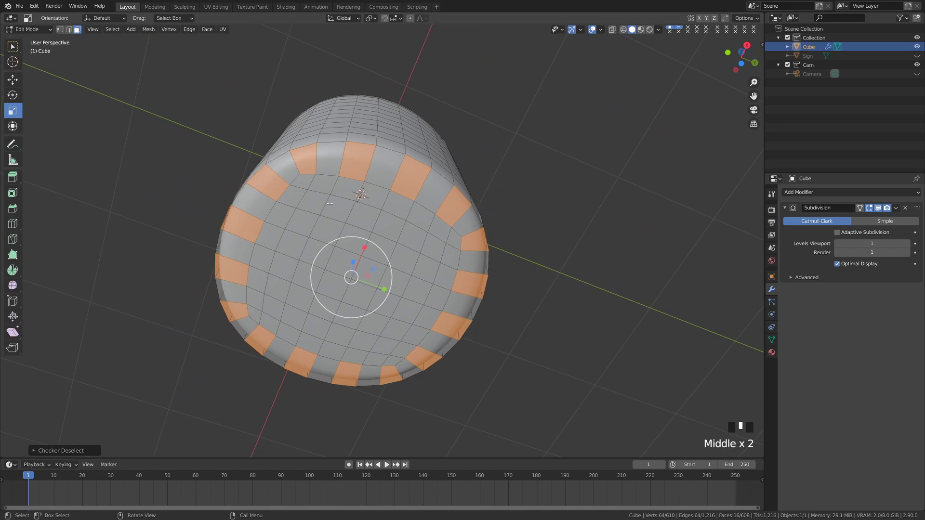
key("c")
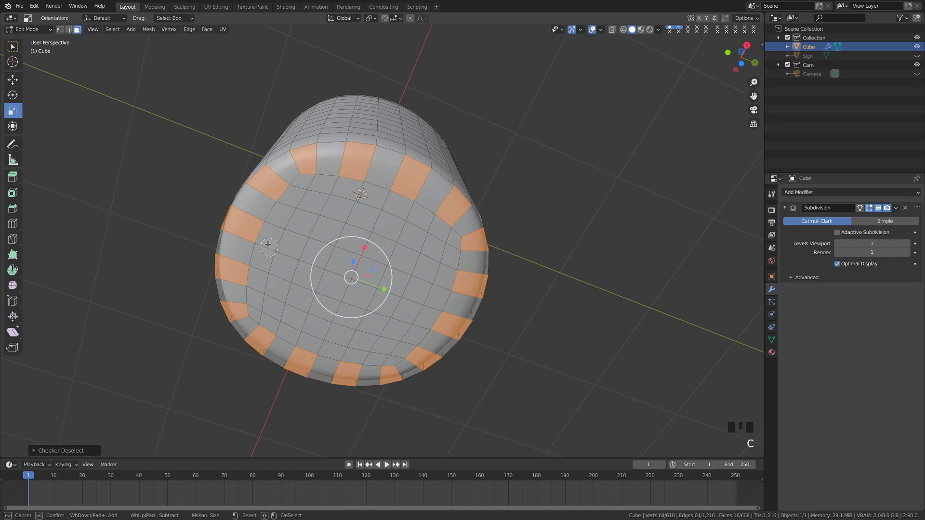
left_click(247, 318, "shift")
left_click(454, 212, "shift")
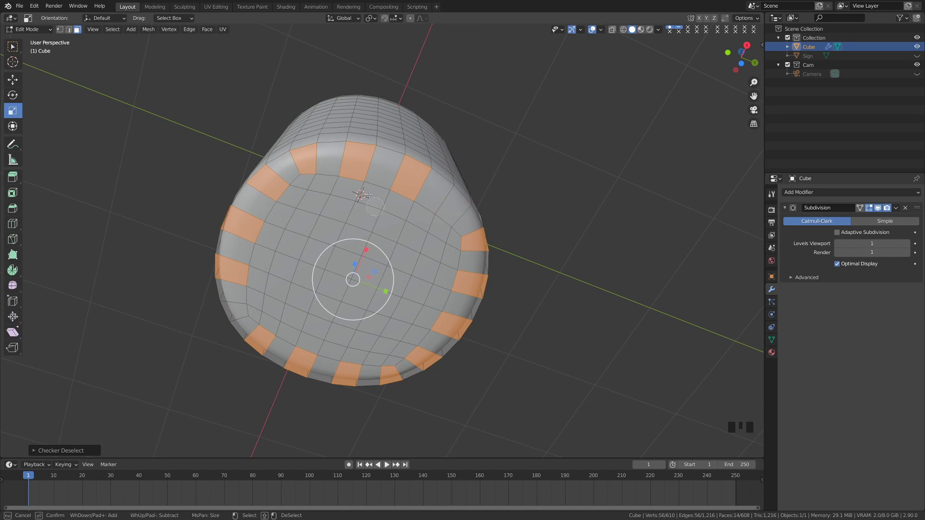
left_click(346, 383, "shift")
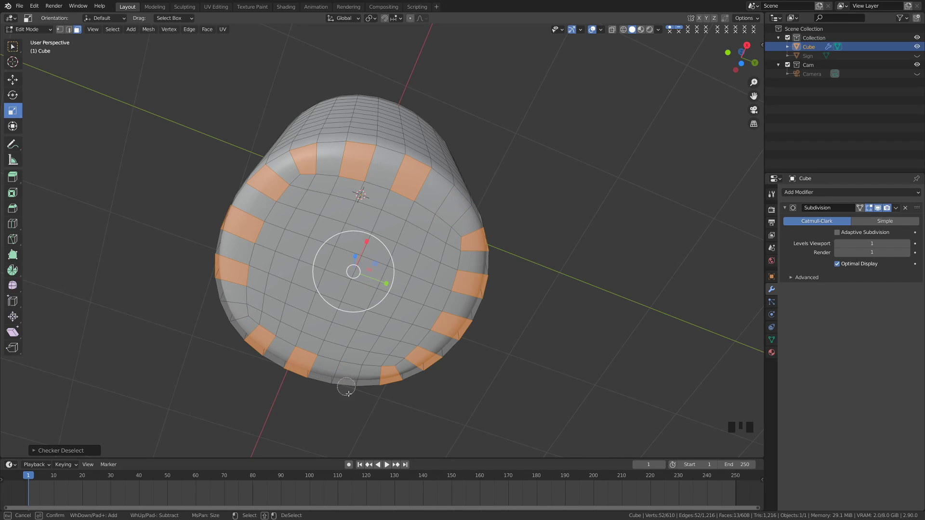
- In front view, extrude the selected rim faces about 0.23 m downward to form short stubs
middle_click_drag(283, 215, 345, 280)
key("KP_1")
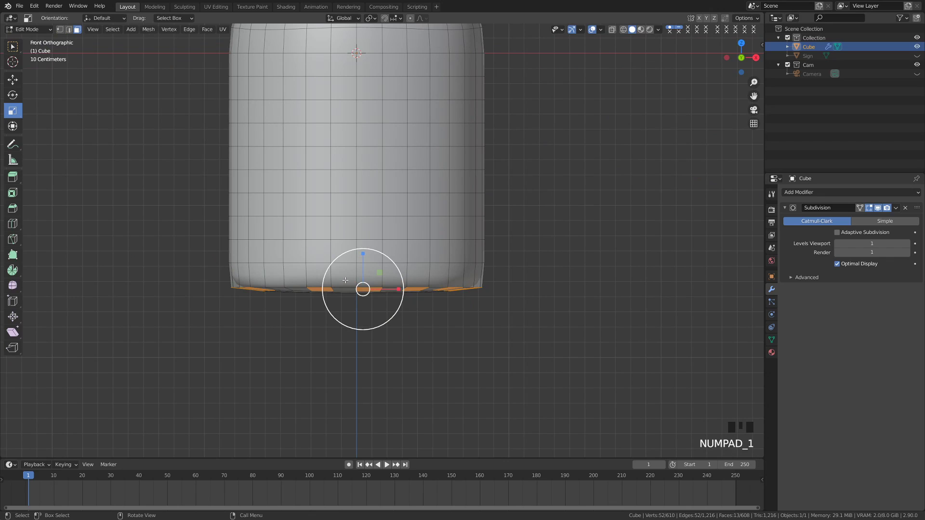
scroll(391, 249, "down", 2)
key("e")
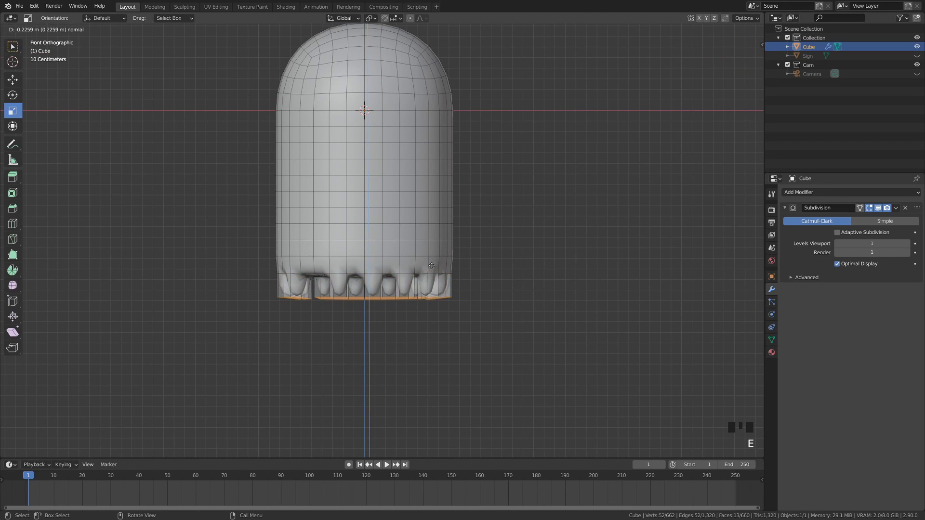
left_click(435, 262)
- Shrink the end face of one rim stub slightly and enlarge the end face of another stub
middle_click_drag(434, 263, 400, 222)
key("alt+a")
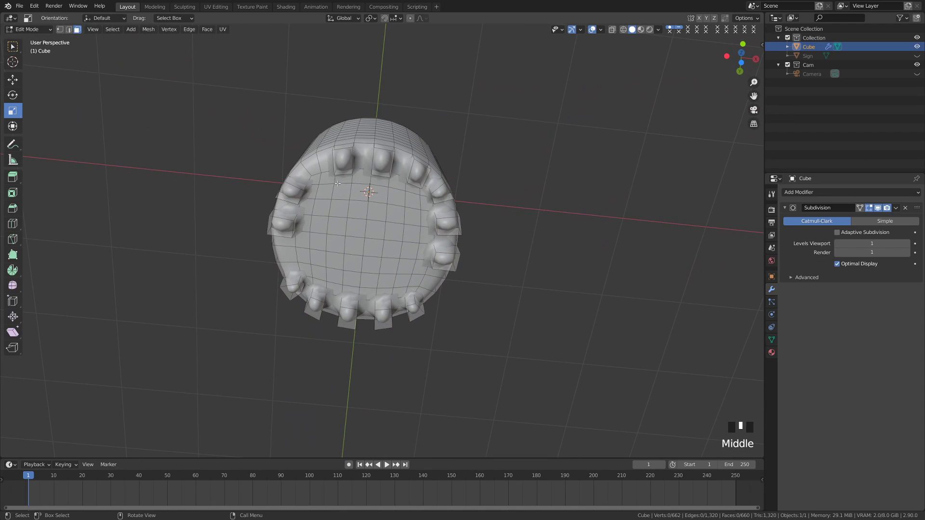
left_click(343, 162)
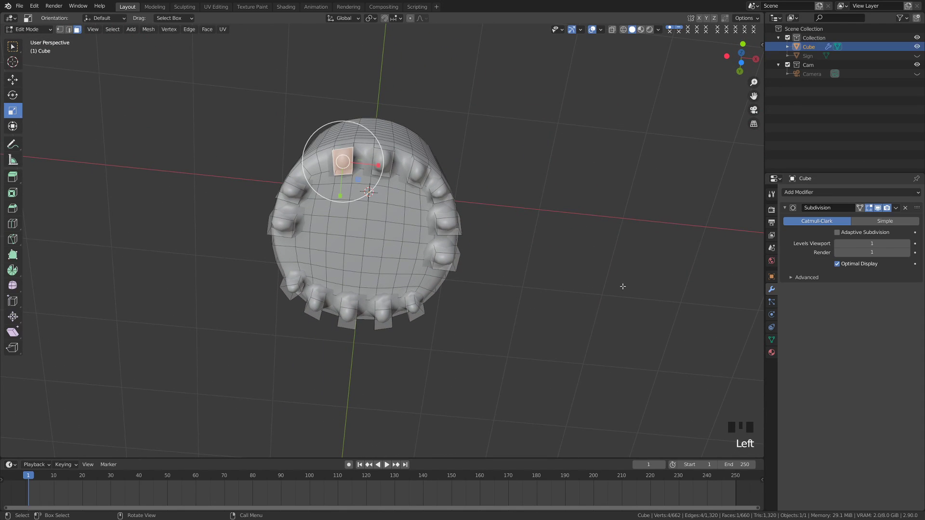
key("s")
left_click(482, 274)
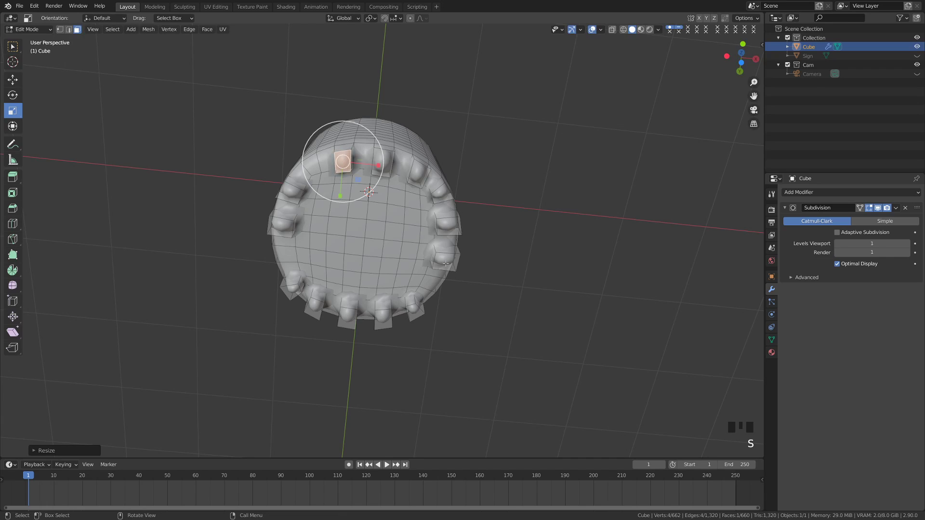
left_click(446, 263)
key("s")
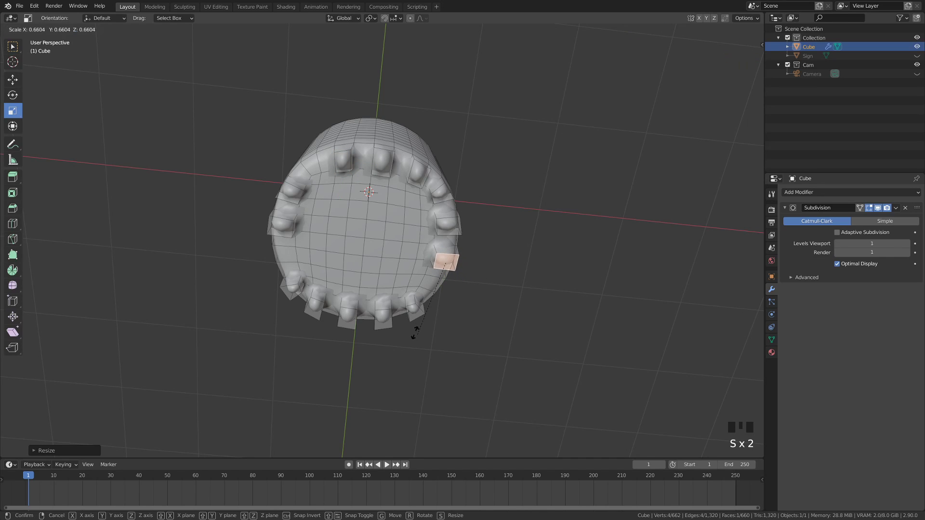
left_click(548, 346)
- Scale the end faces of two more stubs along the near edge of the rim up slightly
left_click(386, 325)
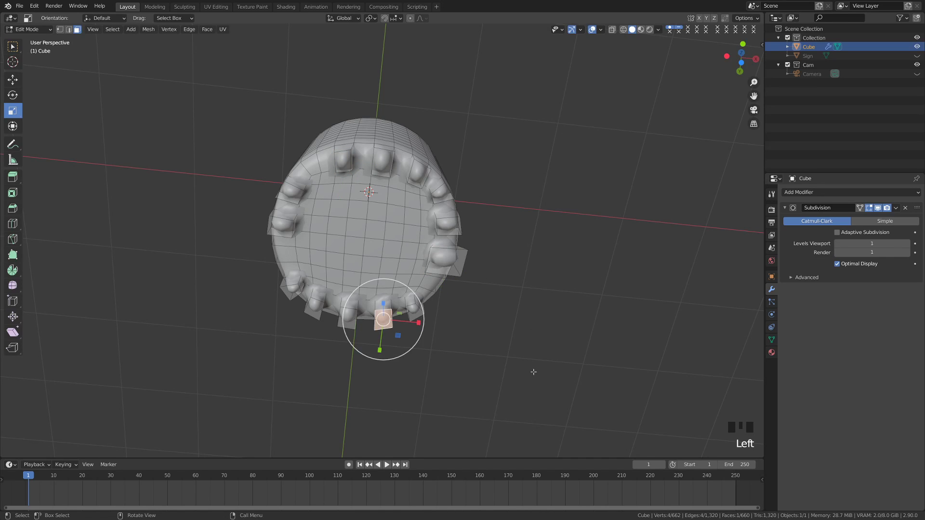
key("s")
key("Escape")
left_click(314, 308)
key("s")
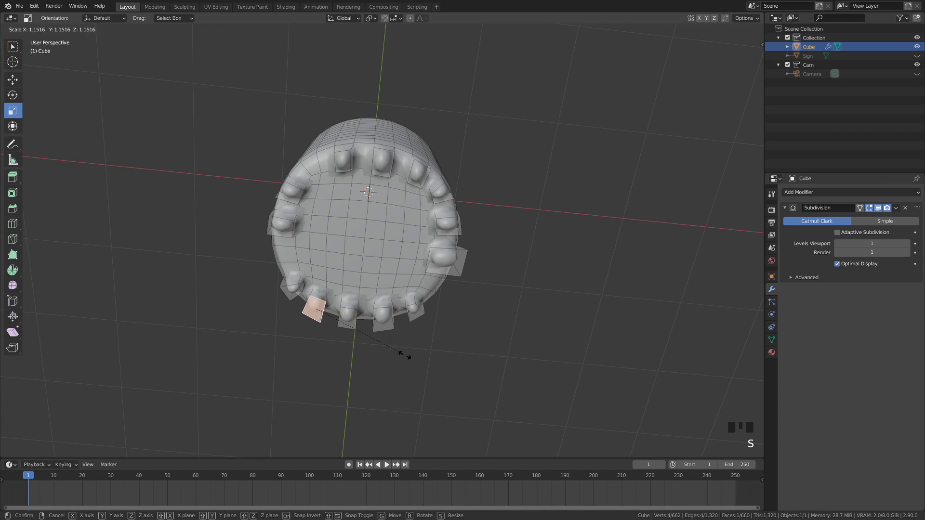
key("Escape")
- Rescale the end faces of three further stubs one by one, enlarging the one beside the widest stub
left_click(280, 227)
key("s")
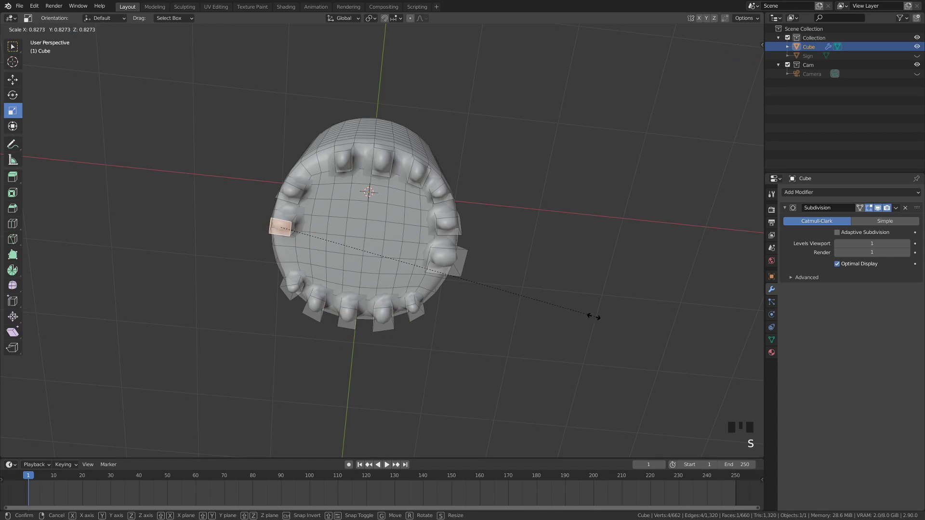
key("Escape")
left_click(445, 225)
key("s")
left_click(572, 255)
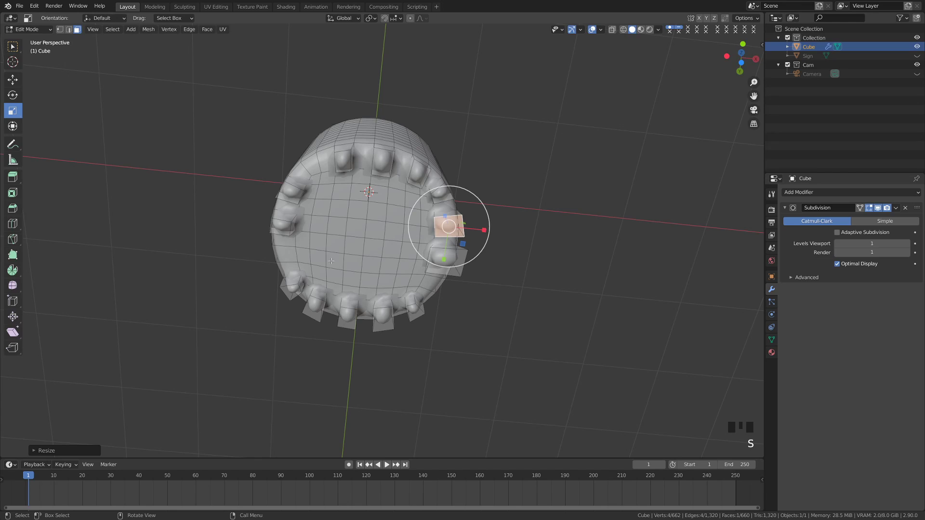
left_click(289, 294)
key("s")
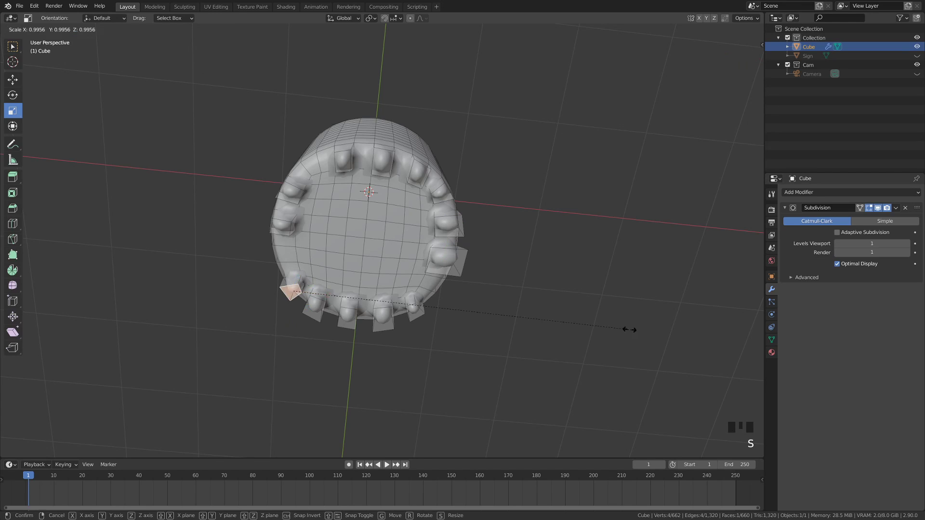
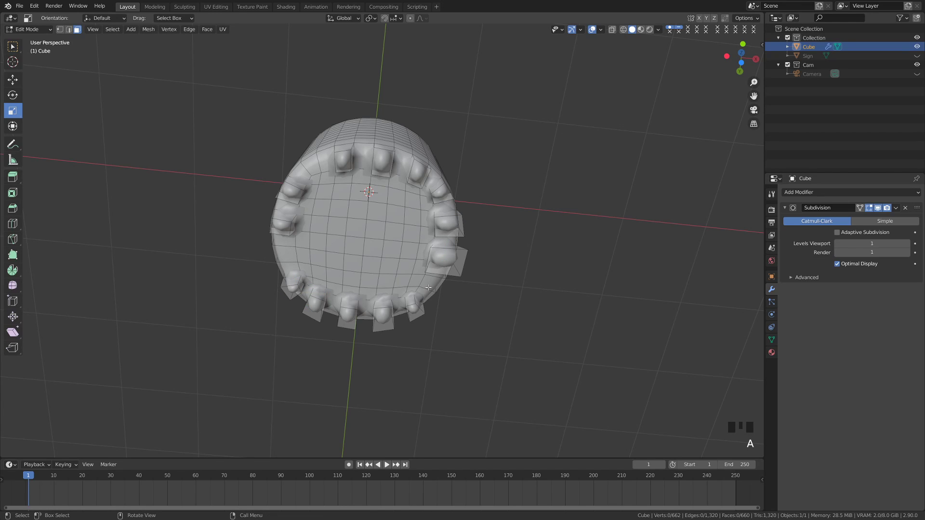
- Select the end faces of four spaced-out stubs and move them down to lengthen those stubs
left_click(444, 262)
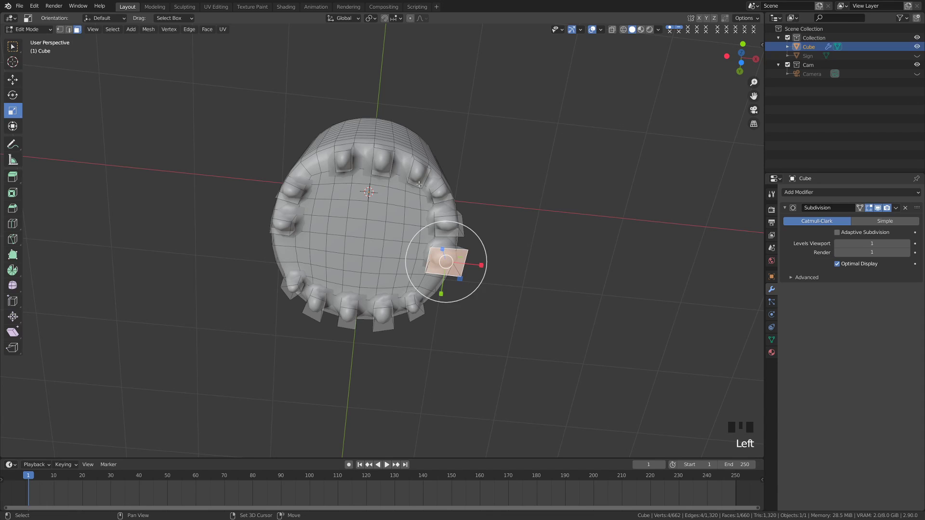
left_click(395, 179, "shift")
left_click(346, 169, "shift")
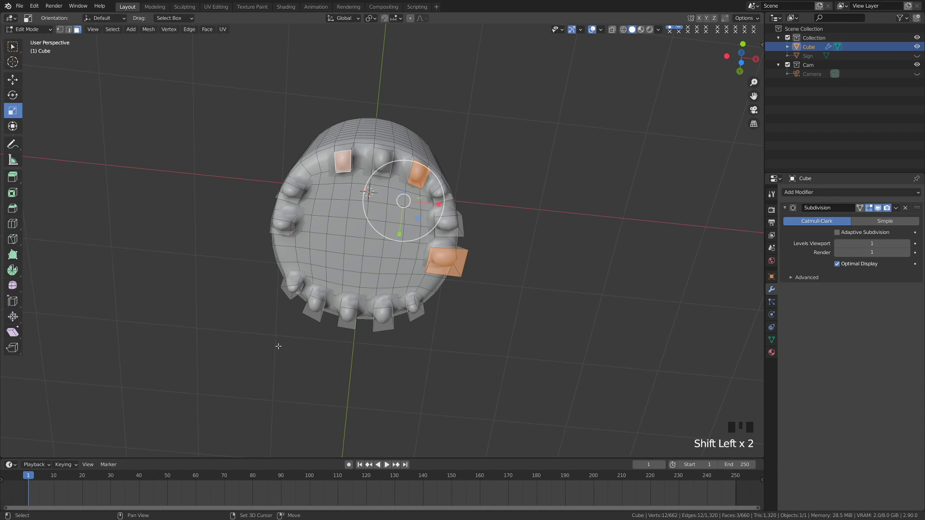
left_click(295, 291, "shift")
left_click(12, 79)
middle_click_drag(120, 145, 378, 238)
left_click_drag(386, 240, 342, 290)
key("a")
- Select the end faces of four other stubs around the rim and move them slightly to vary the stub lengths
middle_click_drag(343, 290, 357, 203)
left_click(364, 172)
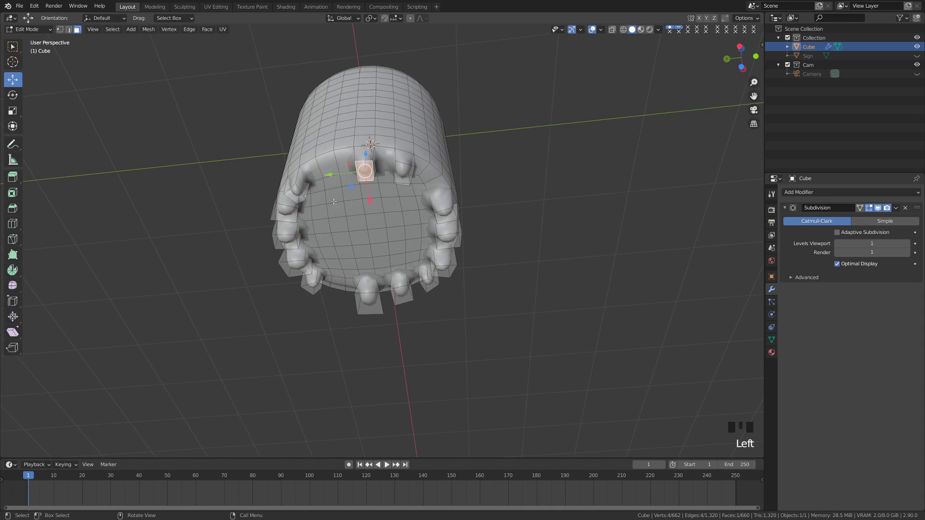
left_click(289, 239, "shift")
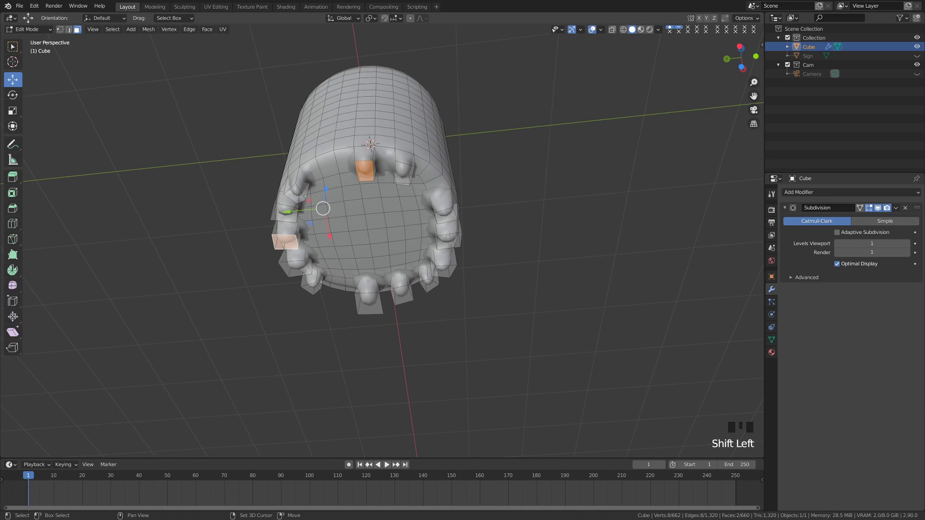
left_click(448, 234, "shift")
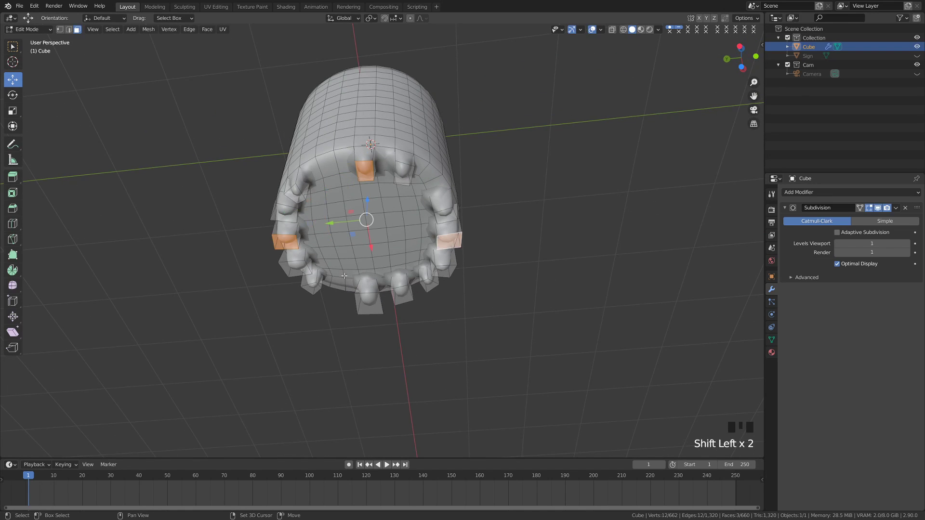
left_click(316, 286, "shift")
left_click_drag(355, 220, 356, 220)
- Examine the shape and spacing of the stubs around the bottom rim from several sides in Object Mode
middle_click_drag(356, 221, 354, 264)
key("Tab")
left_click(319, 281)
scroll(357, 252, "up", 2)
middle_click_drag(462, 229, 326, 234)
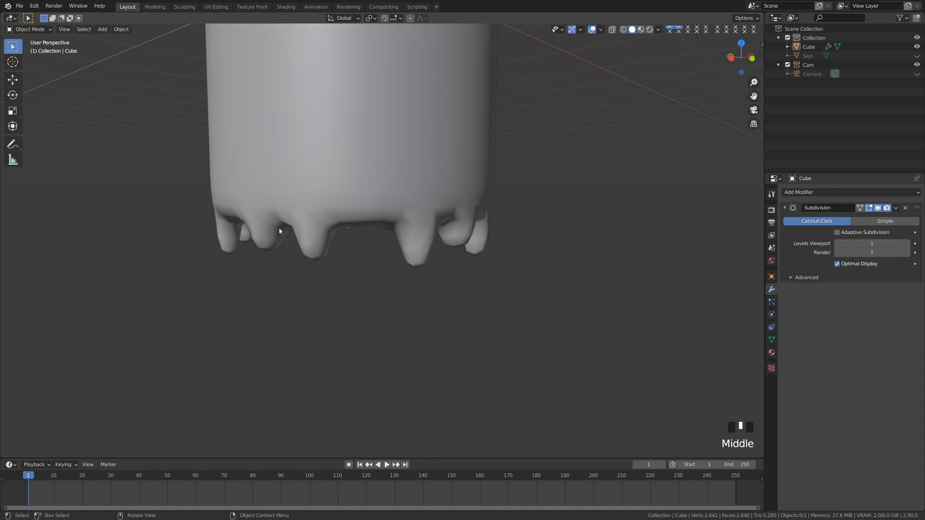
middle_click_drag(494, 283, 334, 255, "shift")
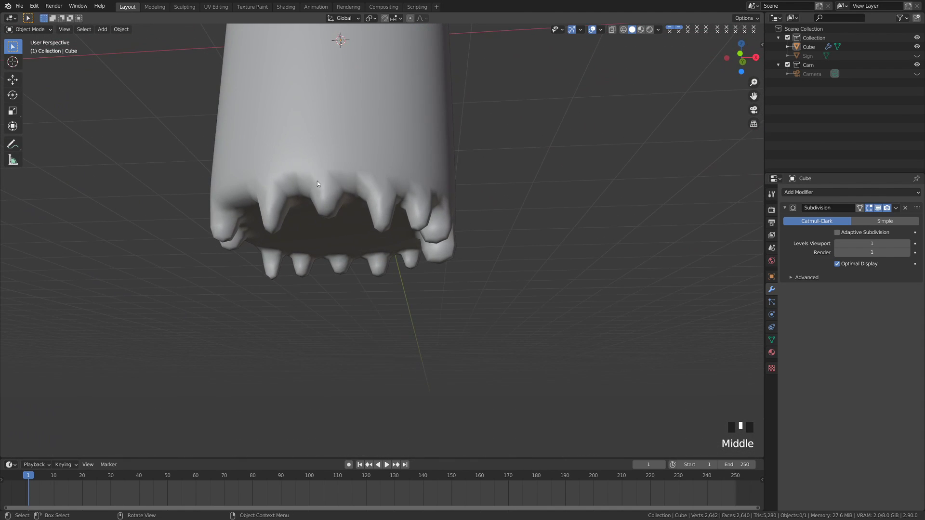
middle_click_drag(317, 183, 256, 195)
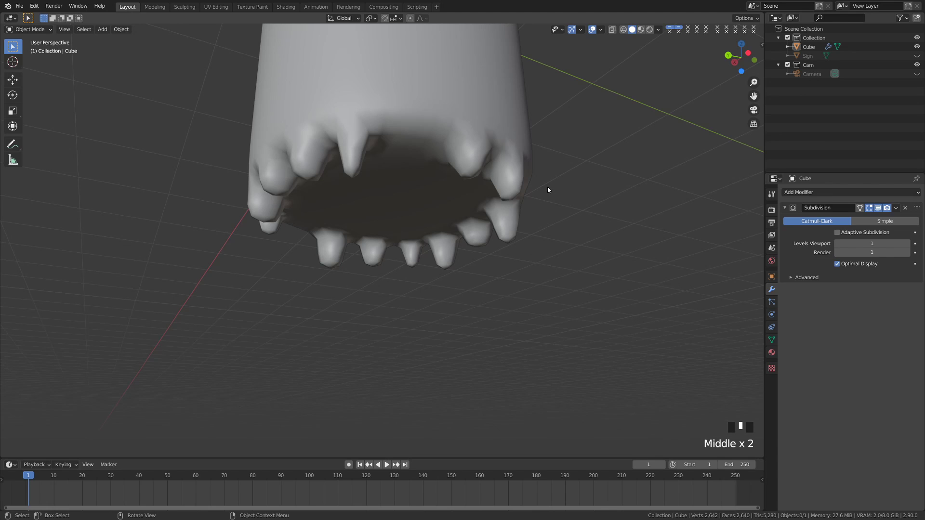
- In Edit Mode, box-select all vertices of the stubs and lower rim in front wireframe view with vertex selection
key("KP_1")
scroll(547, 189, "down", 1)
mouse_move(548, 190)
middle_mouse_down("shift")
mouse_move(455, 224)
mouse_move(449, 278)
mouse_move(484, 263)
mouse_move(456, 284)
mouse_move(476, 292)
middle_mouse_up("shift")
left_click(397, 255, "shift")
key("Tab")
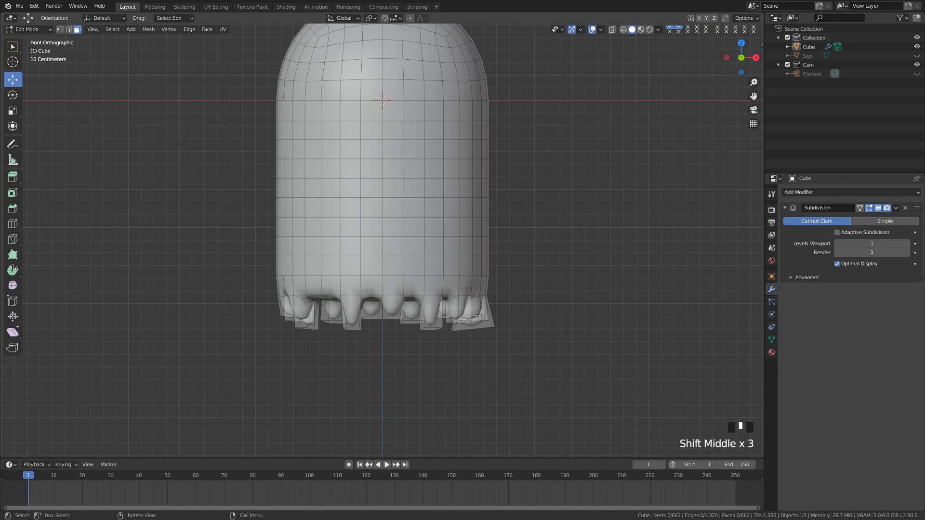
key("z")
middle_click_drag(410, 313, 374, 314, "shift")
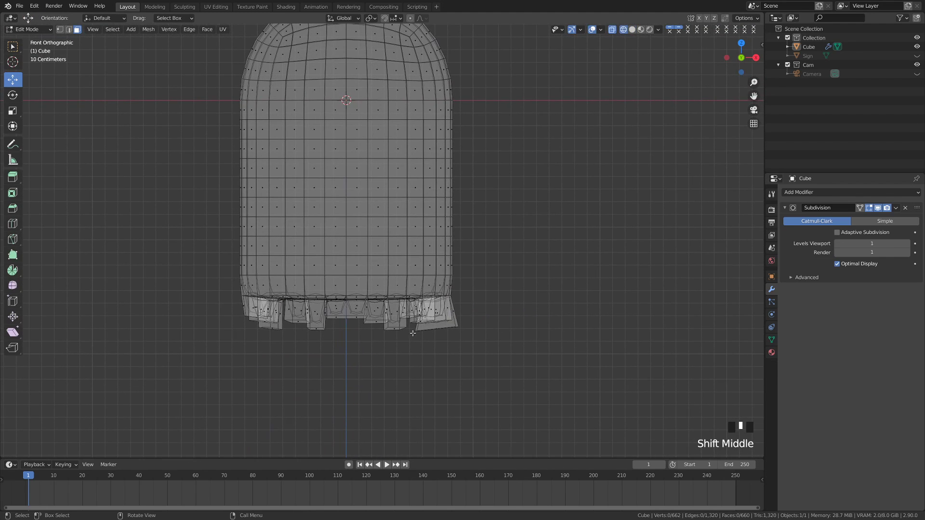
left_click(61, 30)
middle_click_drag(269, 302, 240, 281, "shift")
key("b")
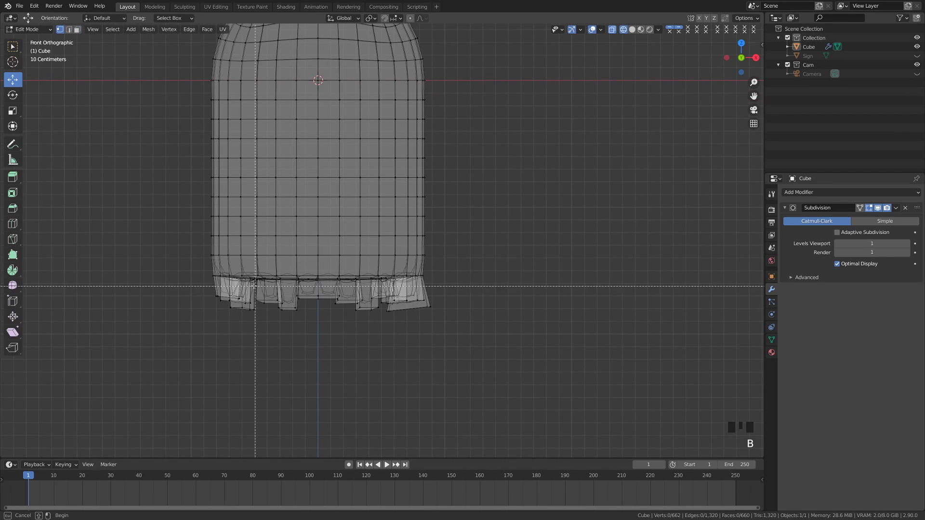
left_click_drag(199, 248, 471, 354)
- Flare the lower body by scaling the selection to about 1.2 with smooth proportional editing at a size of about 1.77, and deselect everything
middle_click_drag(349, 298, 373, 358, "shift")
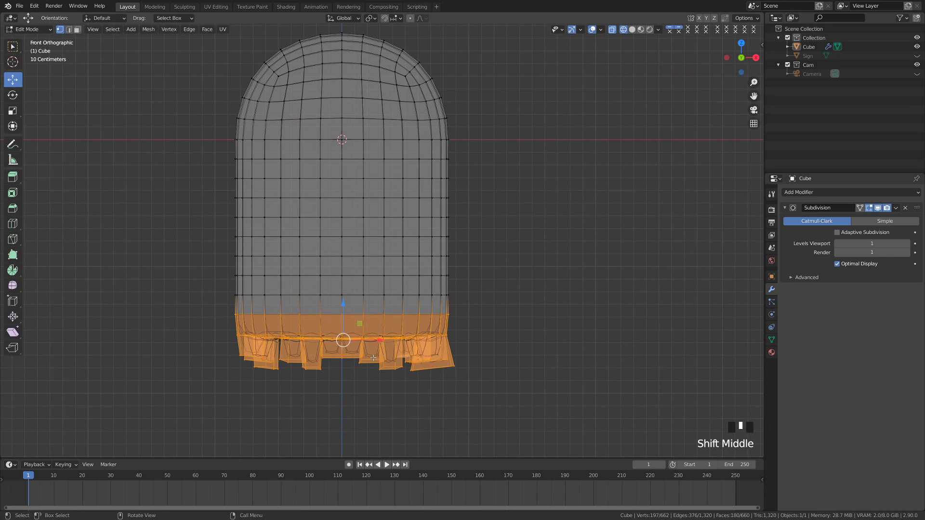
left_click(410, 18)
middle_click_drag(389, 317, 374, 286, "shift")
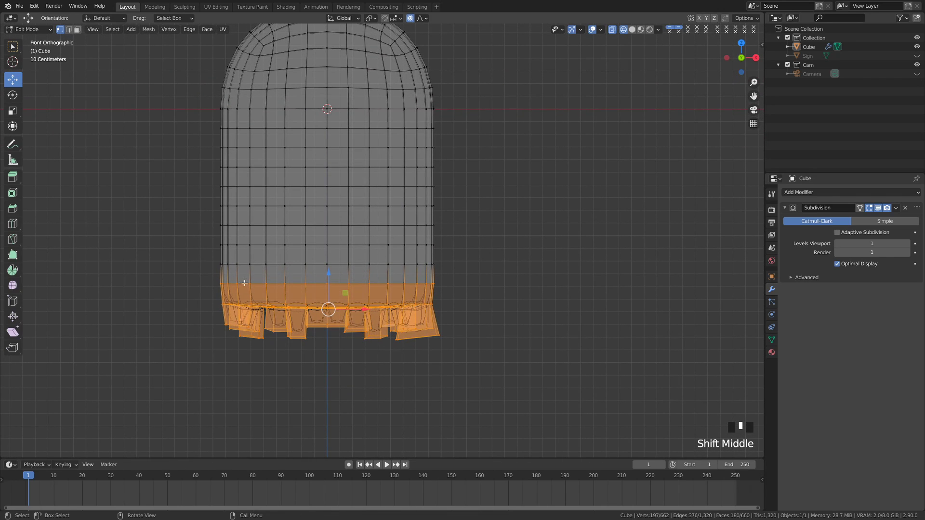
scroll(340, 234, "down", 2)
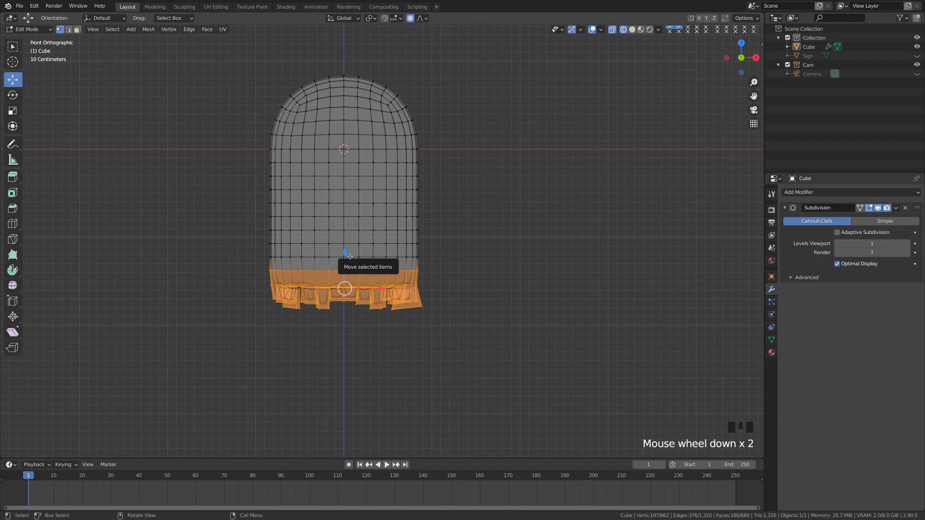
key("s")
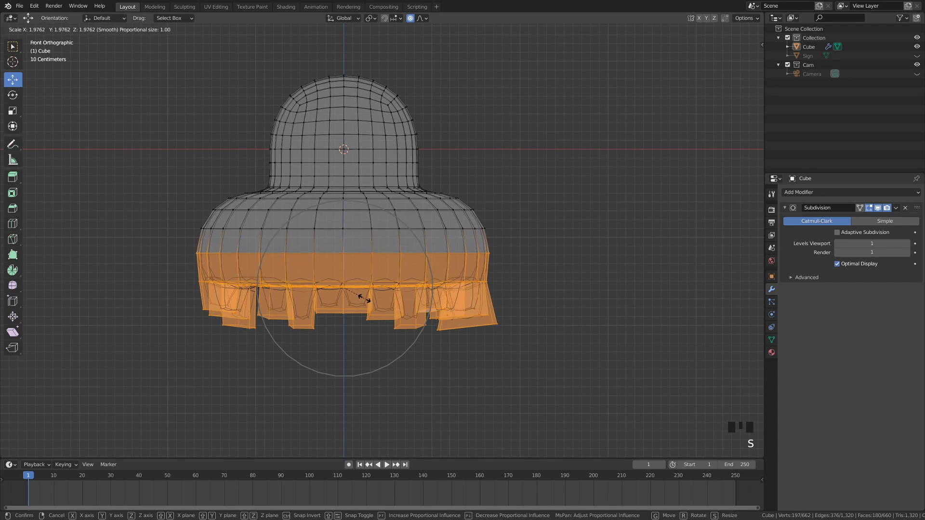
scroll(360, 297, "down", 6)
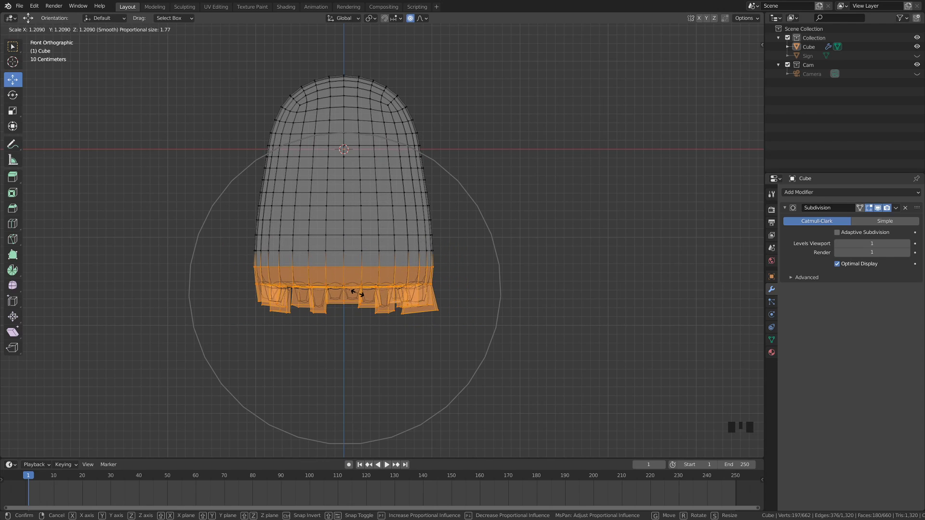
left_click(357, 293)
key("Tab")
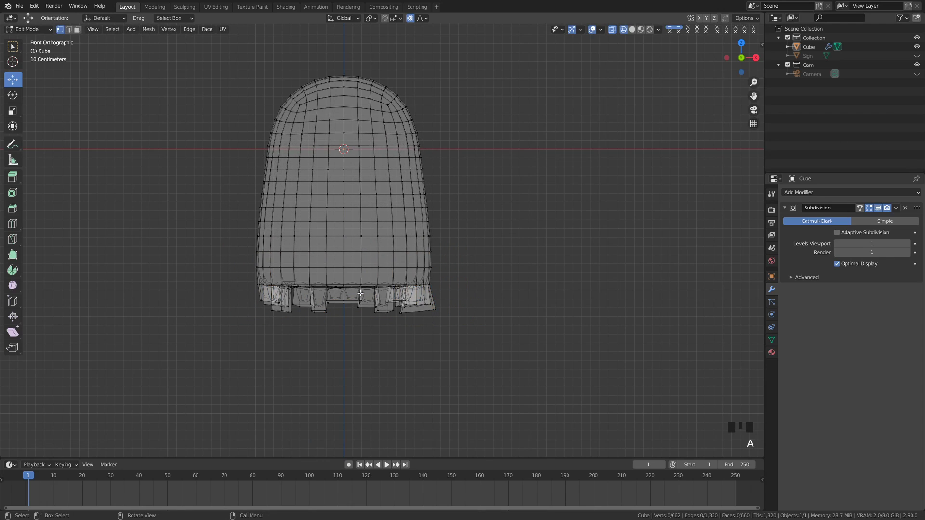
- In Object Mode with solid shading, check the flared body from several sides and enable Cloth physics on it
key("shift+z")
middle_click_drag(374, 318, 355, 327)
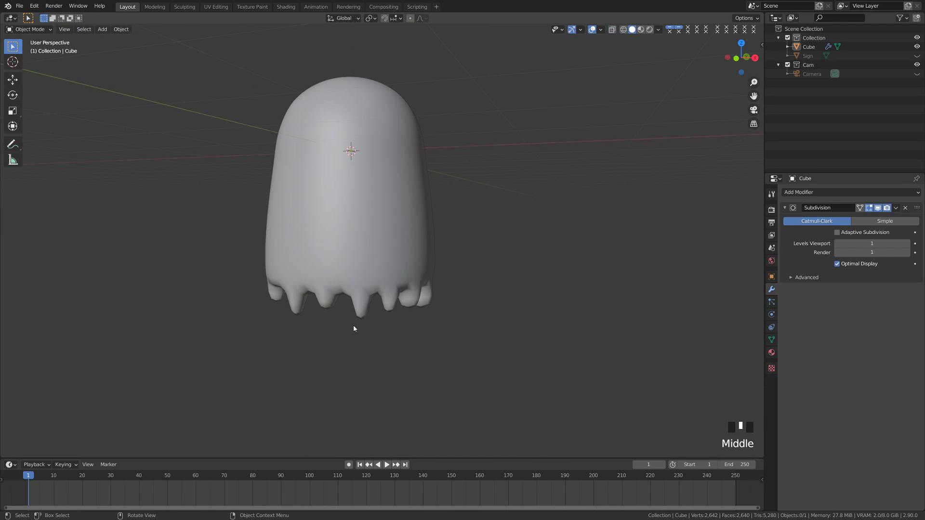
mouse_move(464, 269)
middle_mouse_down()
mouse_move(386, 229)
mouse_move(407, 258)
middle_mouse_up()
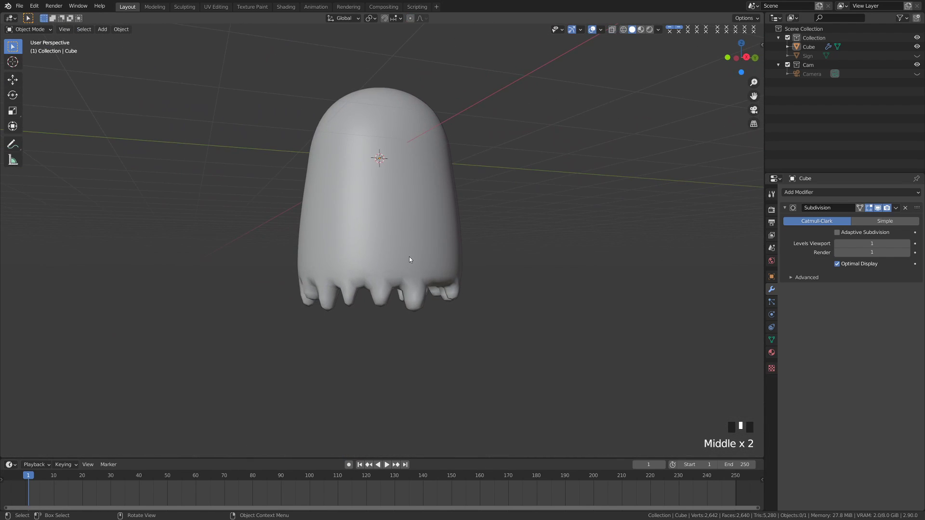
key("KP_1")
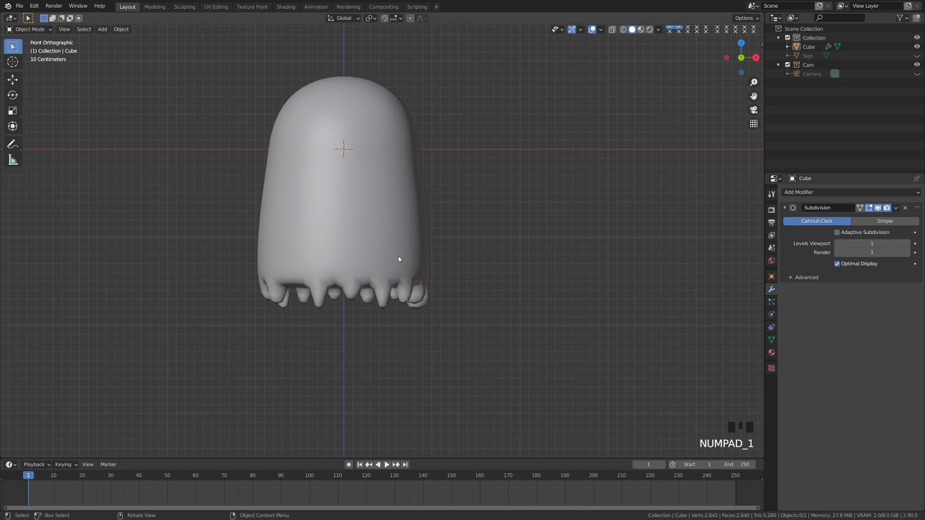
middle_click_drag(392, 227, 411, 247, "shift")
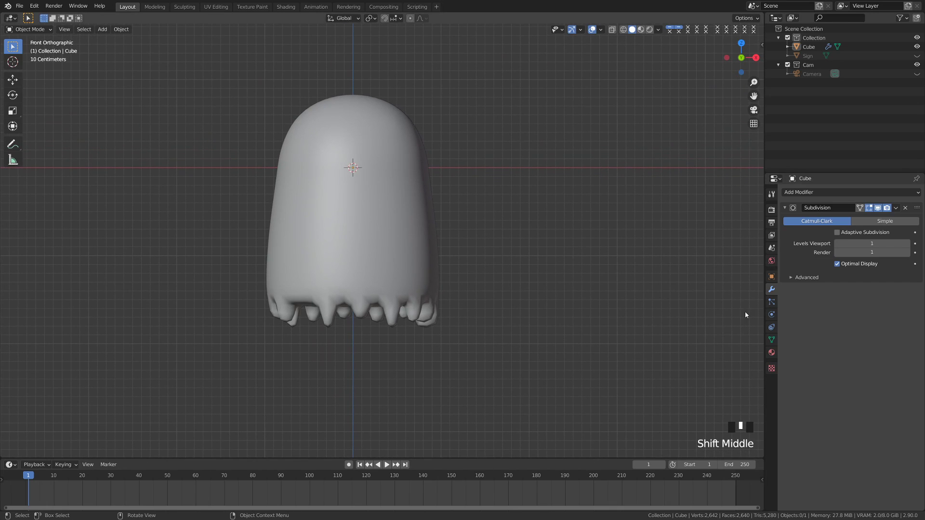
left_click(772, 316)
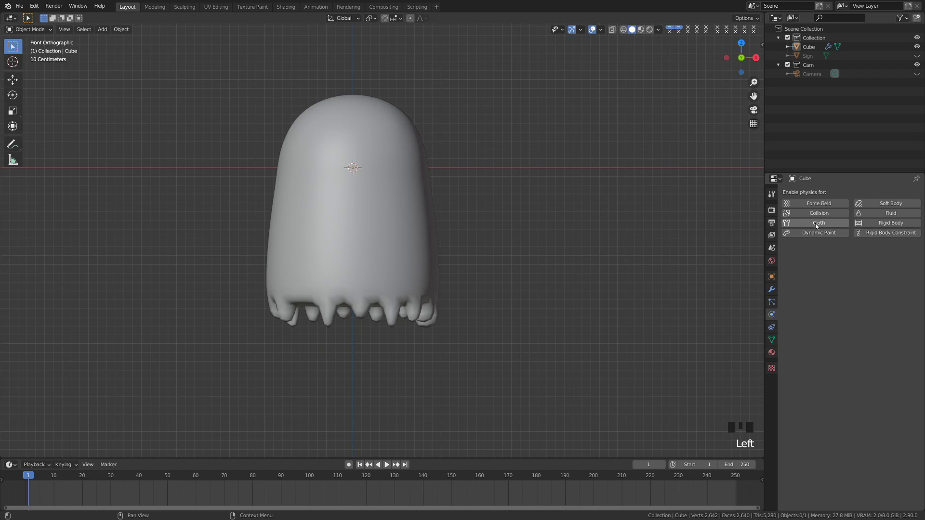
left_click(816, 223)
- Move the Cloth modifier above the Subdivision modifier in the stack and collapse both
left_click(772, 291)
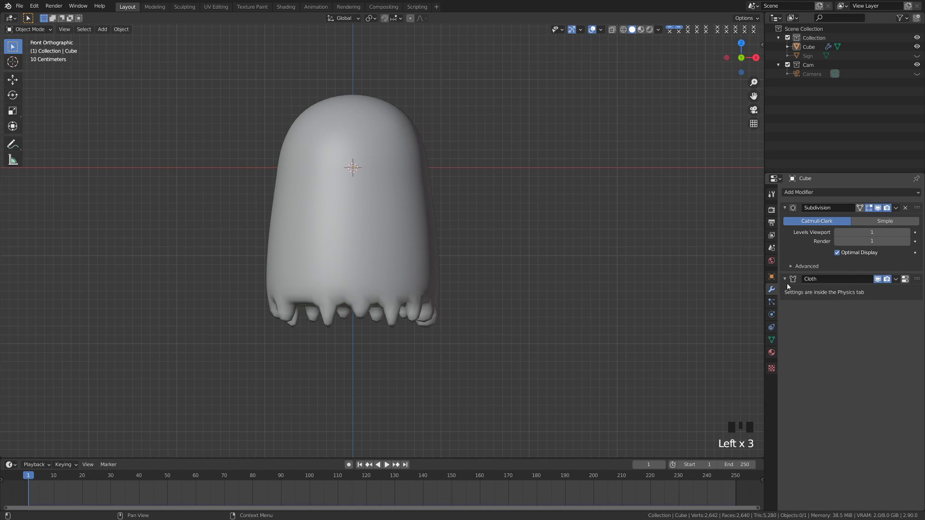
left_click_drag(918, 281, 915, 209)
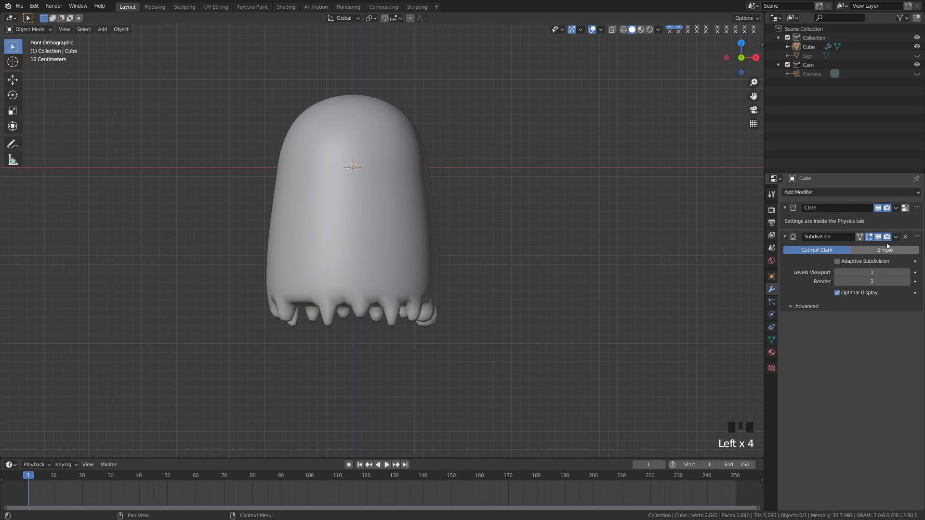
left_click(787, 238)
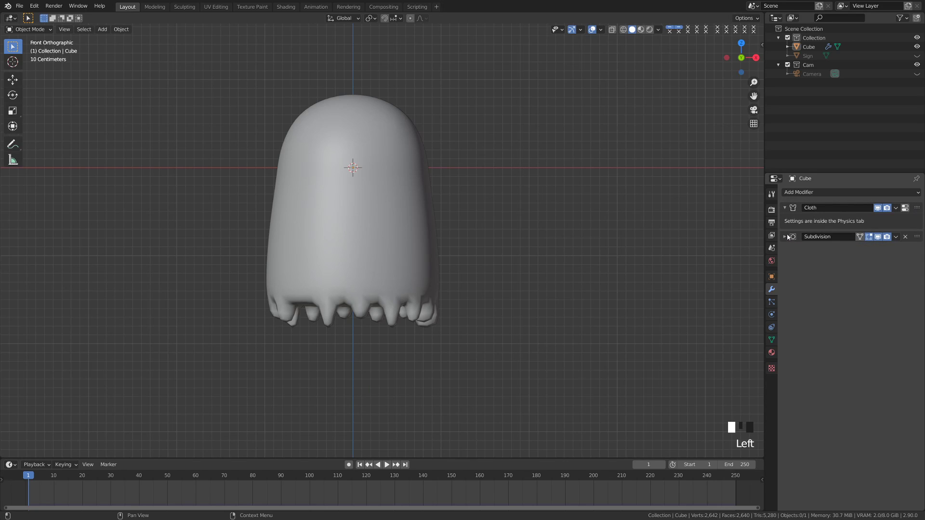
left_click(785, 208)
- Play the unpinned cloth simulation twice to see how the body behaves, and return to frame 1
left_click(772, 314)
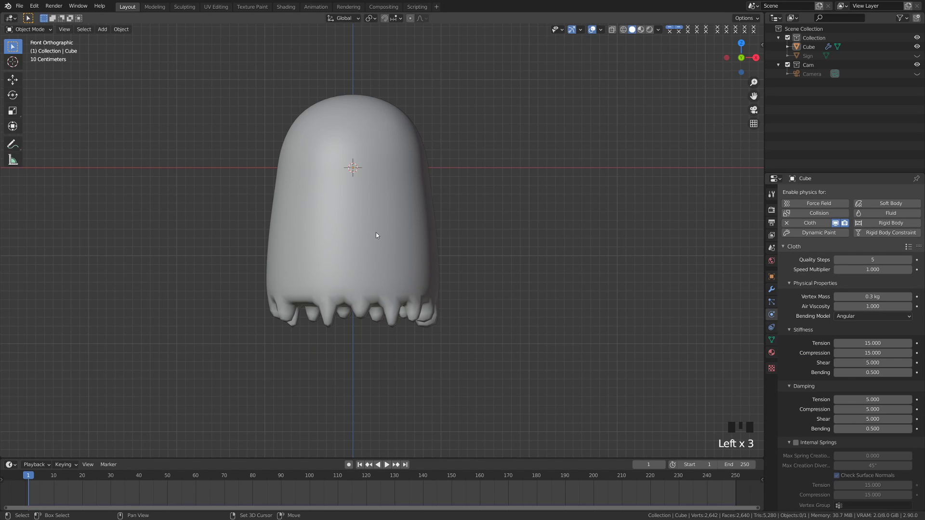
middle_click_drag(376, 235, 391, 246, "shift")
left_click(387, 464)
left_click(387, 464)
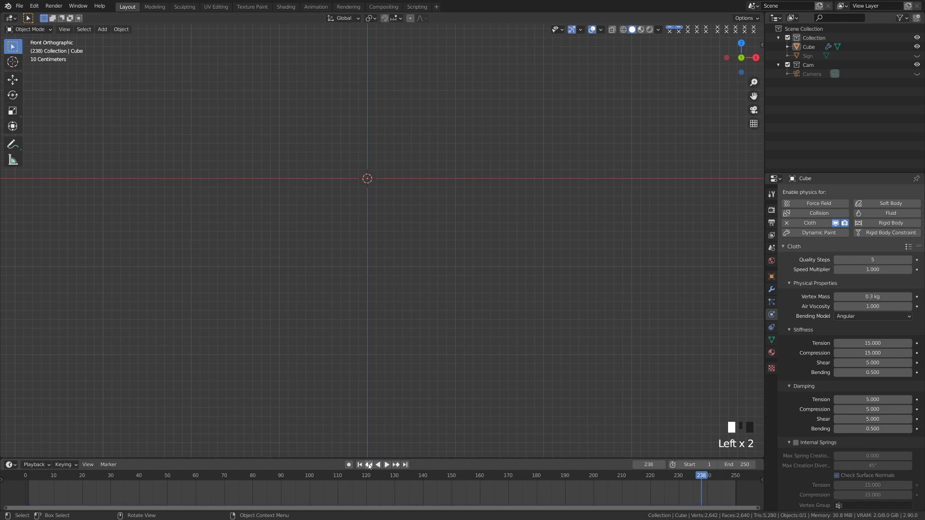
left_click(369, 465)
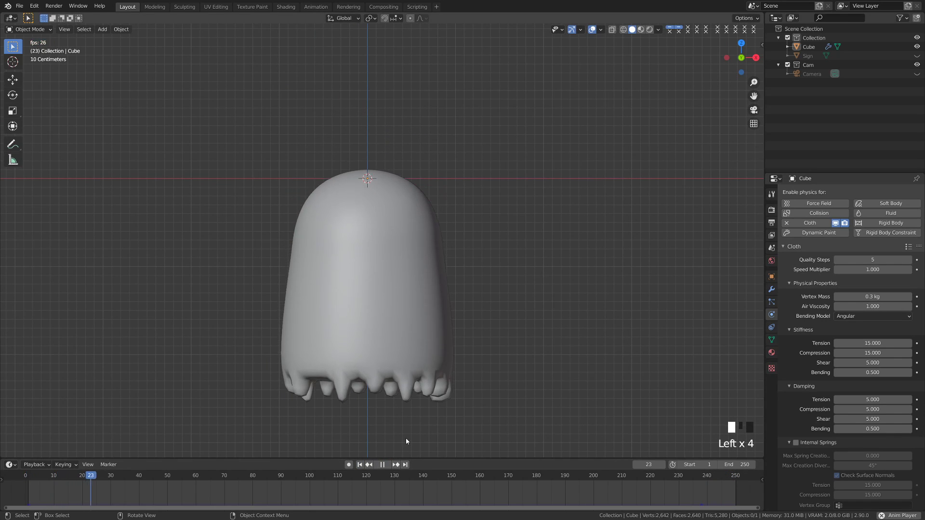
left_click(384, 464)
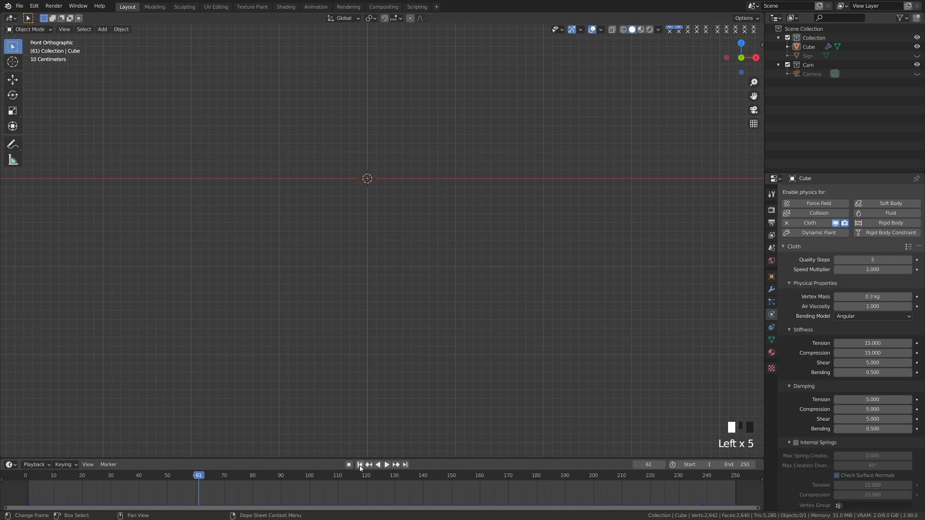
left_click(369, 465)
middle_click_drag(441, 317, 423, 322, "shift")
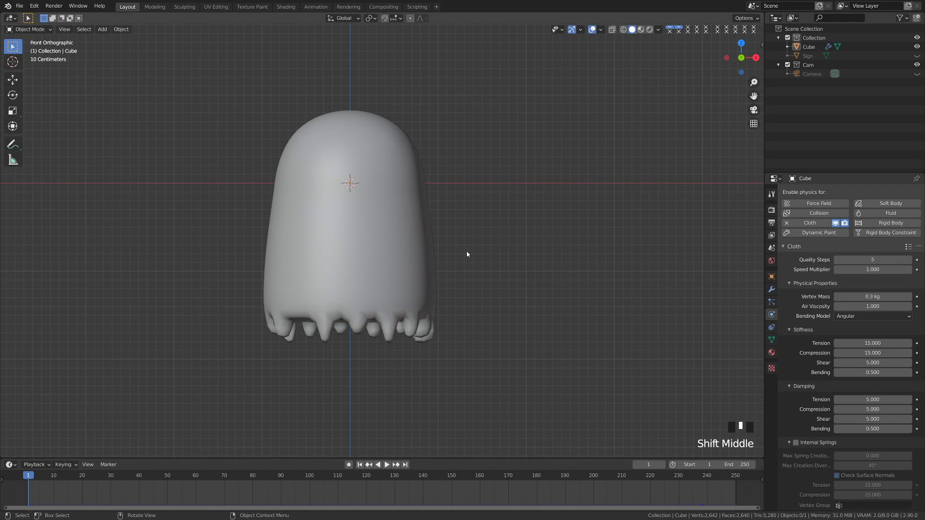
- Expand the Shape settings of the cloth simulation
scroll(824, 376, "down", 11)
scroll(823, 377, "down", 3)
left_click(820, 473)
scroll(839, 474, "down", 4)
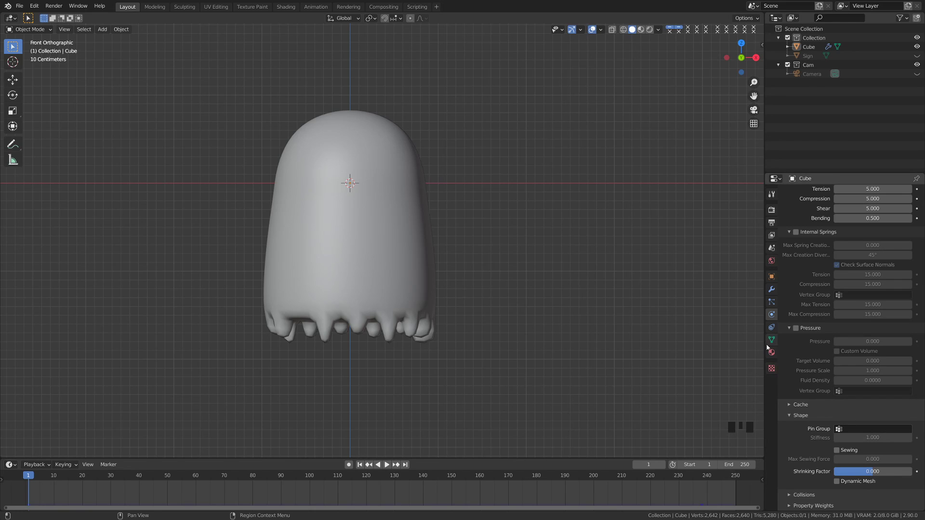
- Select the body and add a vertex group named Pin to its mesh
left_click(403, 260)
left_click(771, 340)
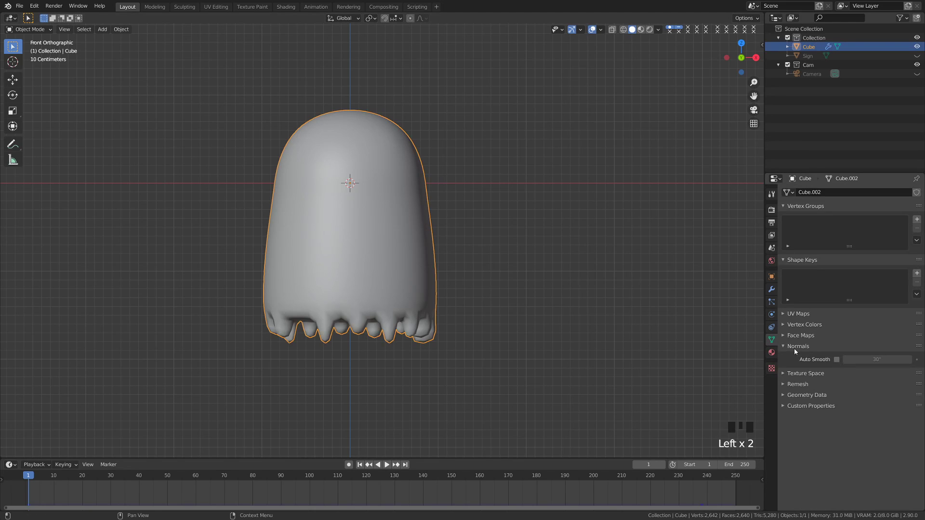
left_click(916, 219)
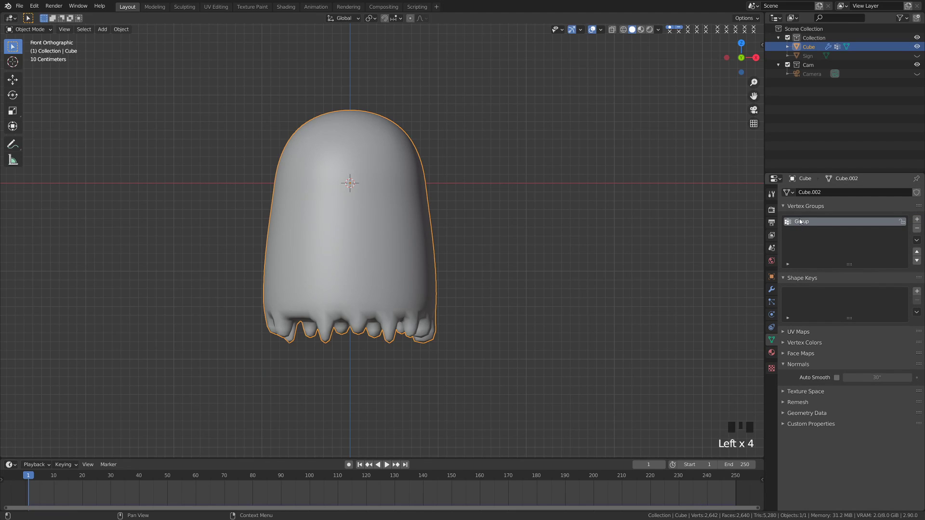
left_click(800, 222)
type("Pin")
key("Return")
- In Edit Mode, box-select the dome's top vertices in wireframe view and assign them to the Pin group with weight 1.000
key("Tab")
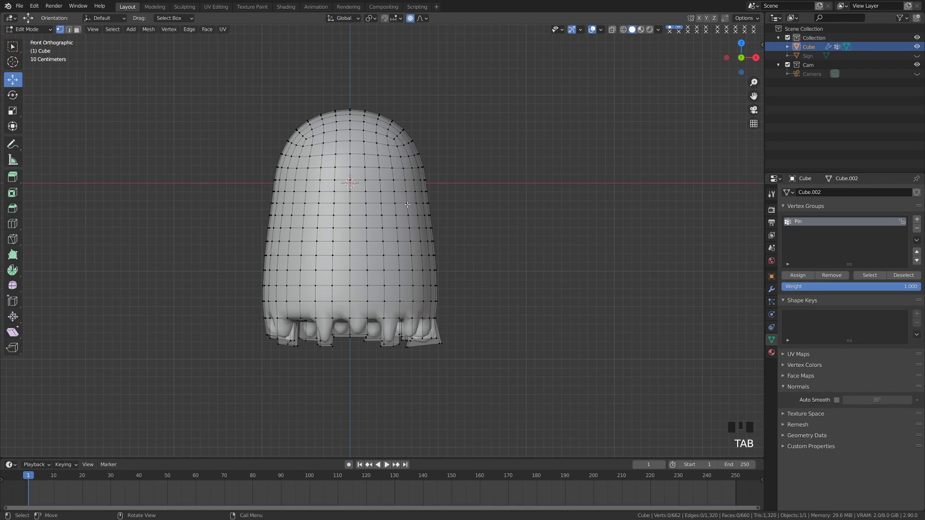
middle_click_drag(419, 234, 432, 238, "shift")
key("z")
left_click(369, 239)
middle_click_drag(370, 240, 342, 238, "shift")
left_click_drag(210, 73, 438, 169)
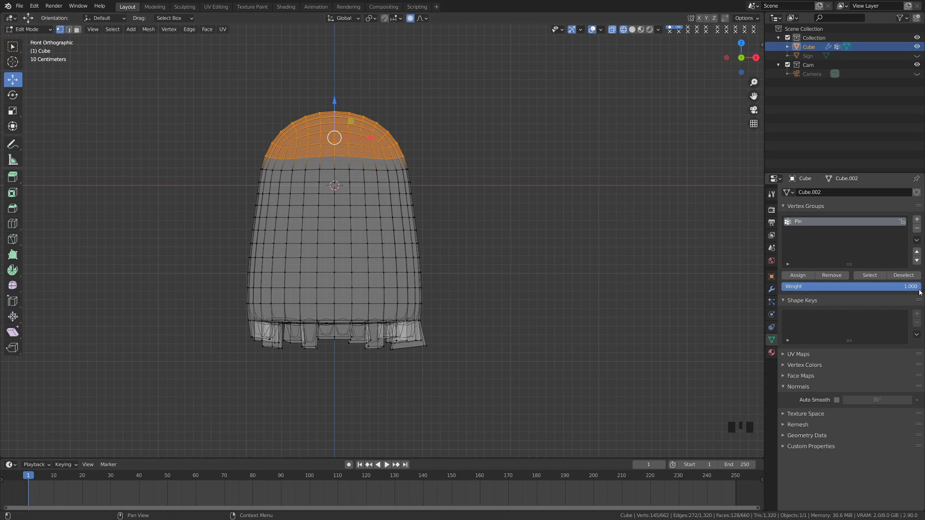
left_click(801, 277)
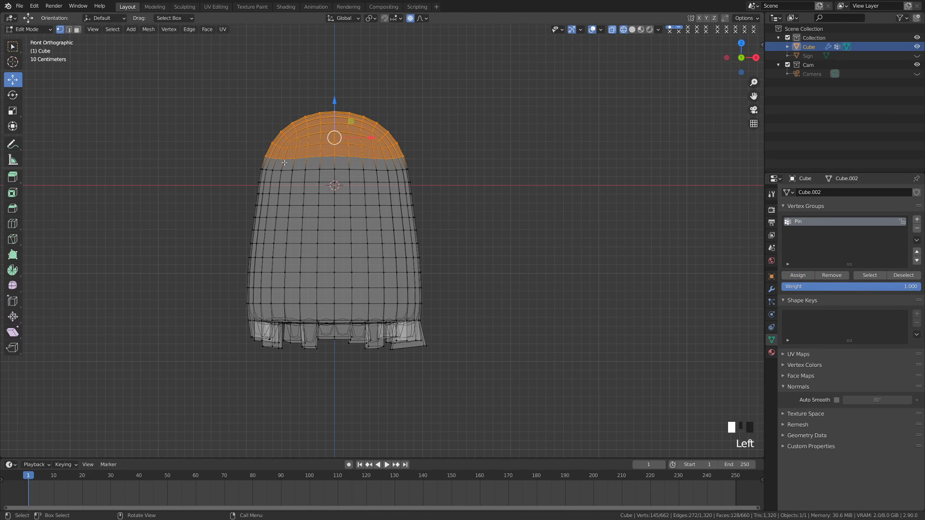
- Box-select the band of vertices just below the dome and assign it to the Pin group with weight 0.5
left_click_drag(249, 163, 438, 228)
left_click(871, 286)
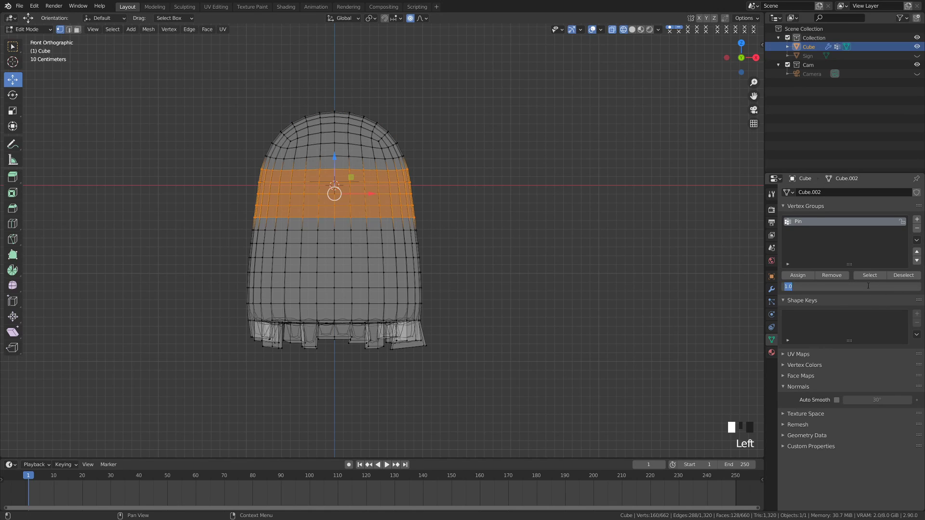
type("0.5")
key("Return")
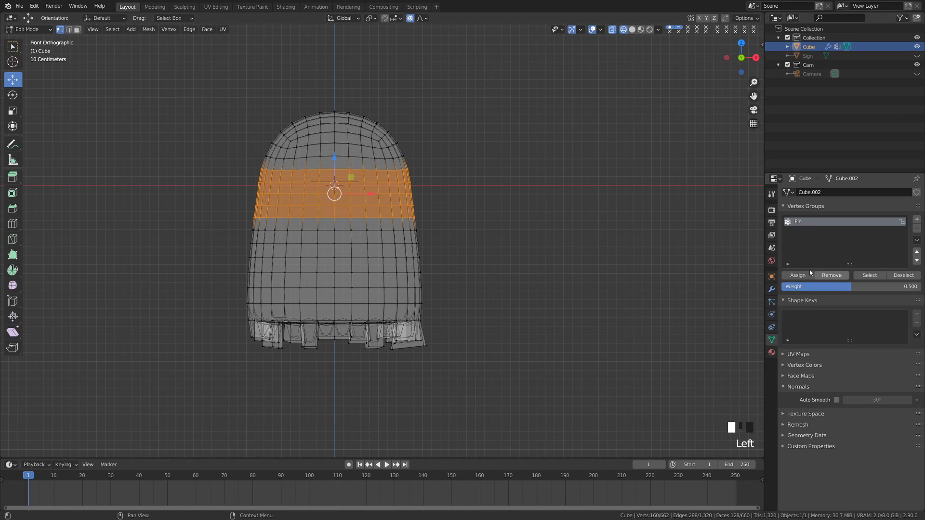
- Box-select the next band of vertices around mid-body and assign it to the Pin group with weight 0.25
left_click(232, 222)
left_click_drag(238, 225, 435, 266)
left_click(903, 288)
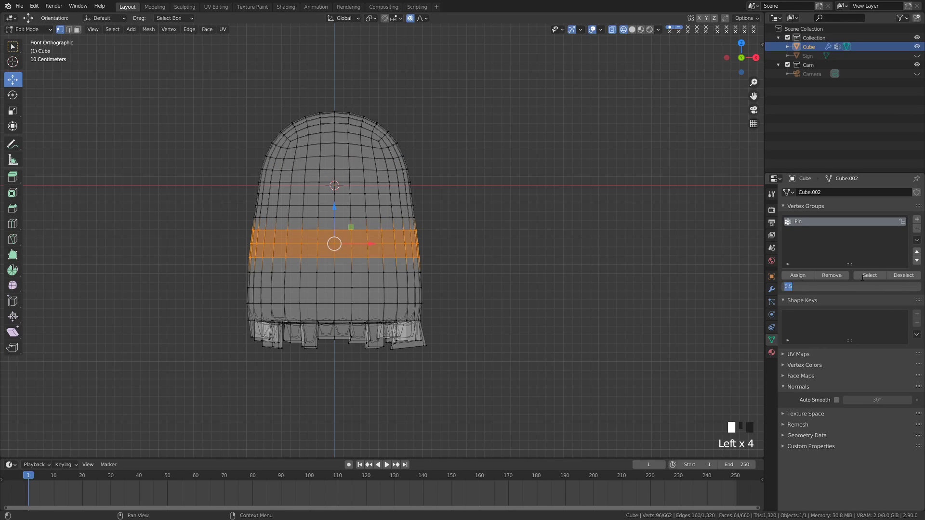
type(".25")
key("Return")
left_click(798, 276)
- In Weight Paint mode, blur the transitions between the weight bands all around the body at 124 px radius, and return to Object Mode
key("a")
key("ctrl+Tab")
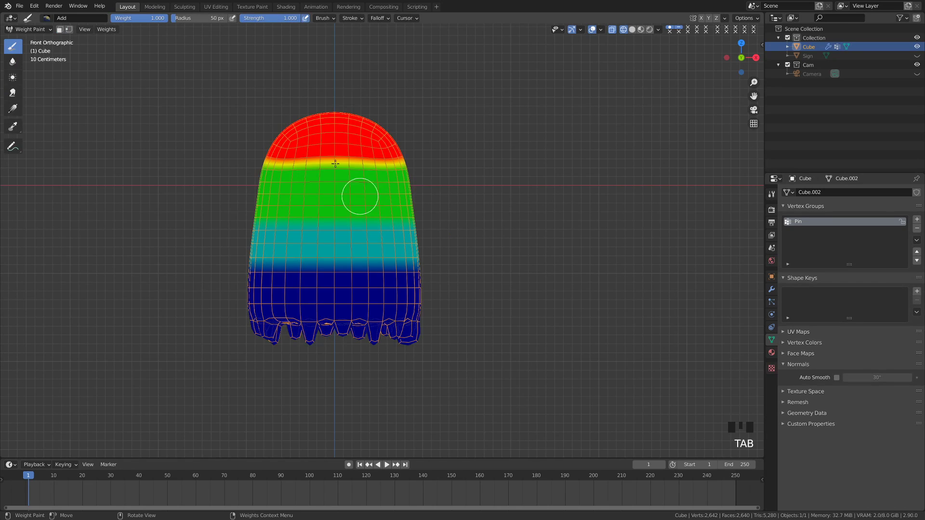
left_click(13, 61)
mouse_move(269, 193)
left_mouse_down()
mouse_move(320, 193)
mouse_move(276, 167)
mouse_move(345, 162)
mouse_move(273, 161)
mouse_move(358, 176)
left_mouse_up()
middle_click_drag(357, 175, 320, 176)
left_click_drag(320, 176, 326, 182)
middle_click_drag(326, 182, 434, 193)
left_click_drag(434, 193, 459, 196)
middle_click_drag(431, 194, 449, 262)
left_click_drag(449, 261, 487, 252)
middle_click_drag(487, 252, 434, 265)
left_click_drag(434, 265, 434, 266)
mouse_move(434, 266)
middle_mouse_down()
mouse_move(372, 266)
mouse_move(391, 260)
middle_mouse_up()
left_click_drag(391, 261, 250, 250)
middle_click_drag(251, 250, 448, 267)
mouse_move(449, 266)
left_mouse_down()
mouse_move(425, 254)
mouse_move(199, 252)
left_mouse_up()
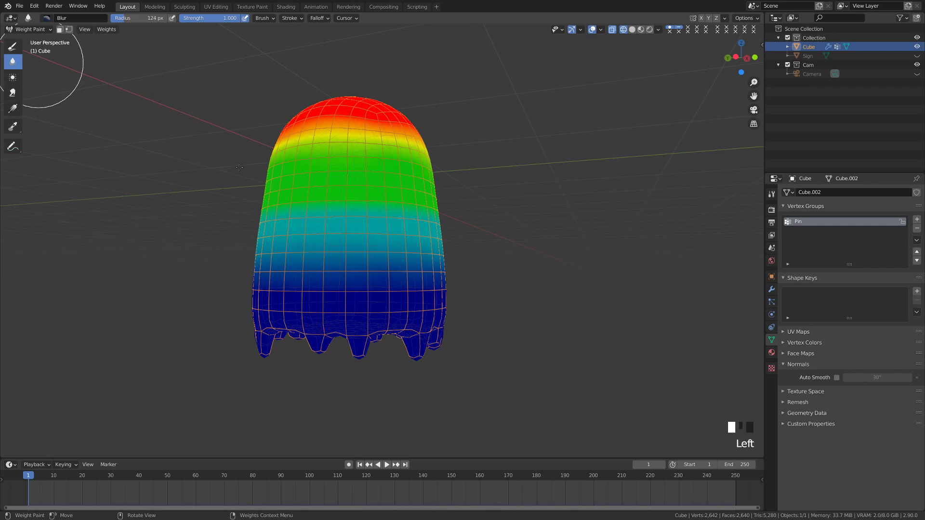
mouse_move(479, 184)
middle_mouse_down()
mouse_move(341, 180)
mouse_move(400, 236)
middle_mouse_up()
key("KP_1")
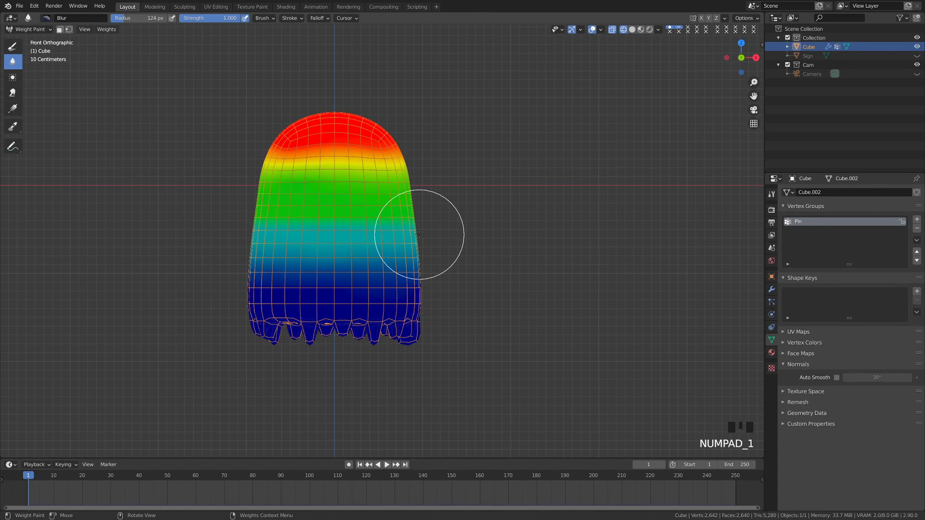
key("ctrl+Tab")
left_click(340, 233)
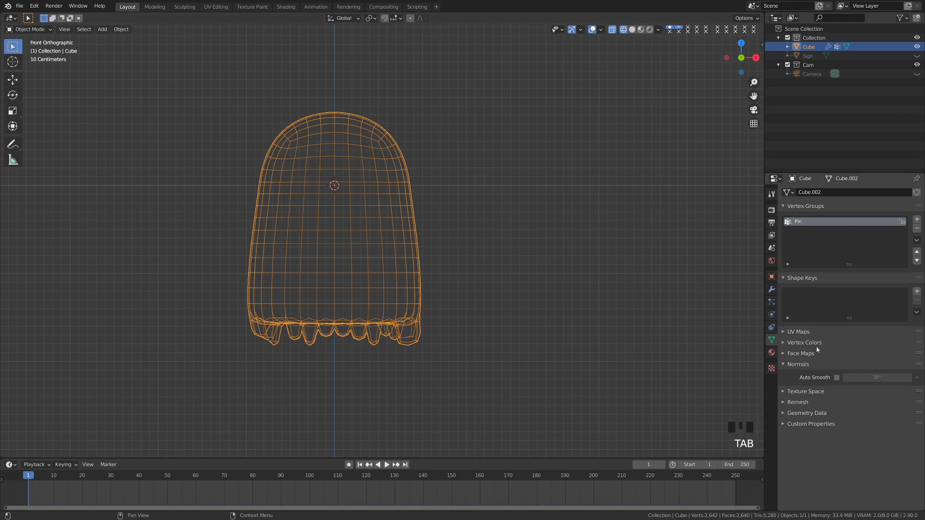
- Test the cloth simulation again without a pin group assigned, and stop the playback
left_click(772, 315)
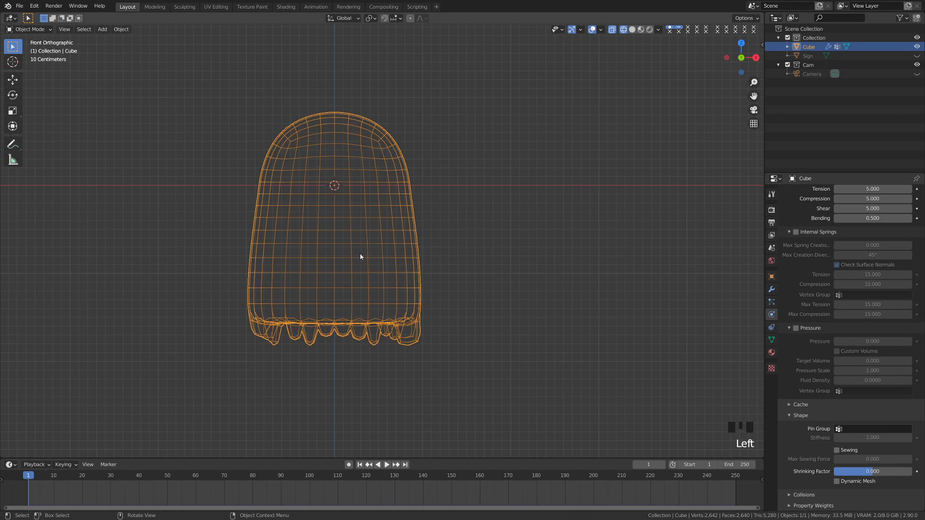
left_click(390, 466)
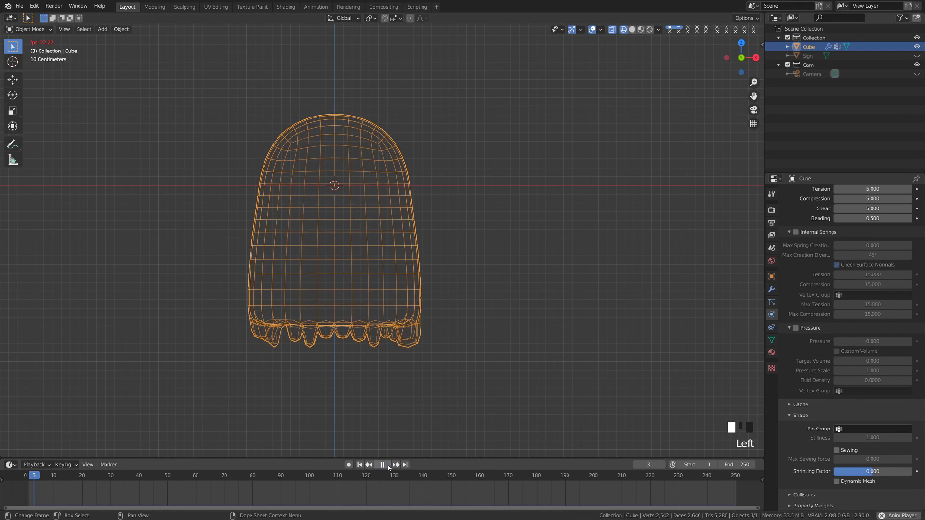
left_click(360, 465)
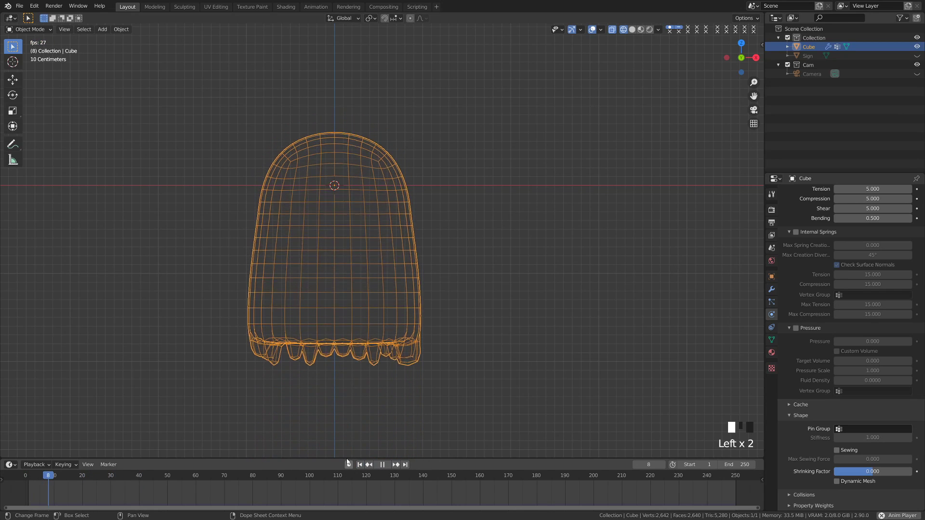
left_click(382, 465)
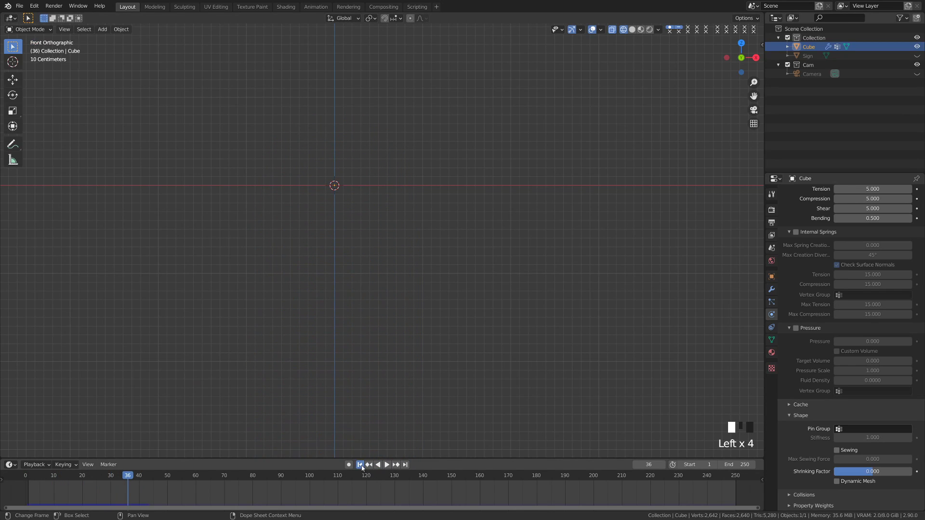
- Set the cloth's Pin Group to Pin, play the simulation to check it, and return to frame 1
left_click(867, 429)
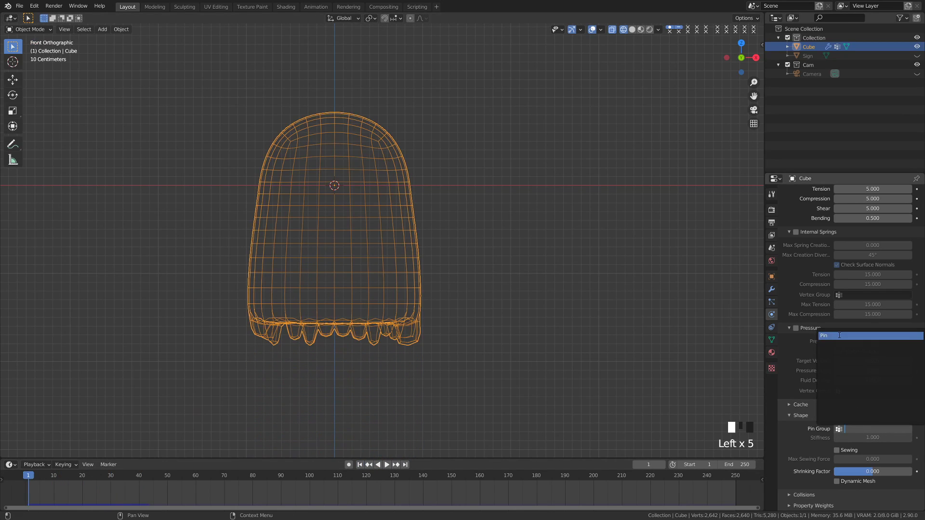
left_click(839, 335)
left_click(388, 466)
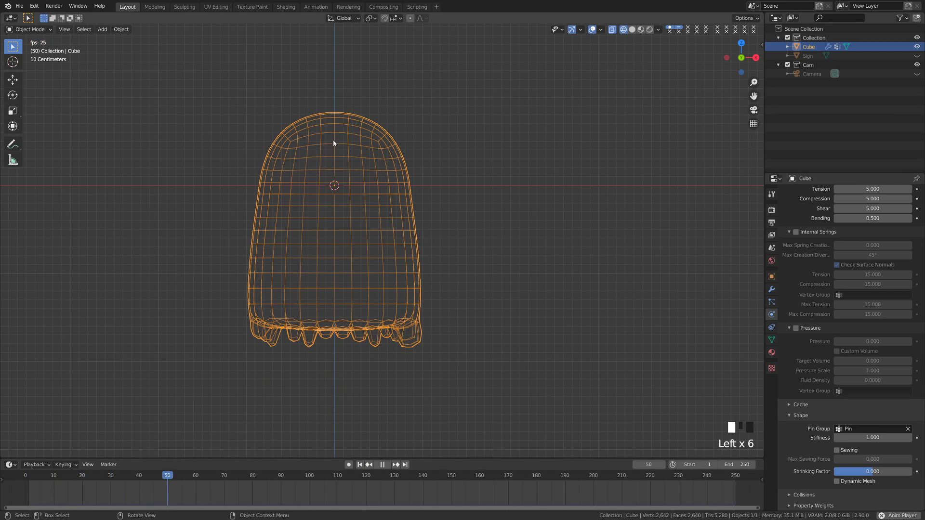
left_click(383, 465)
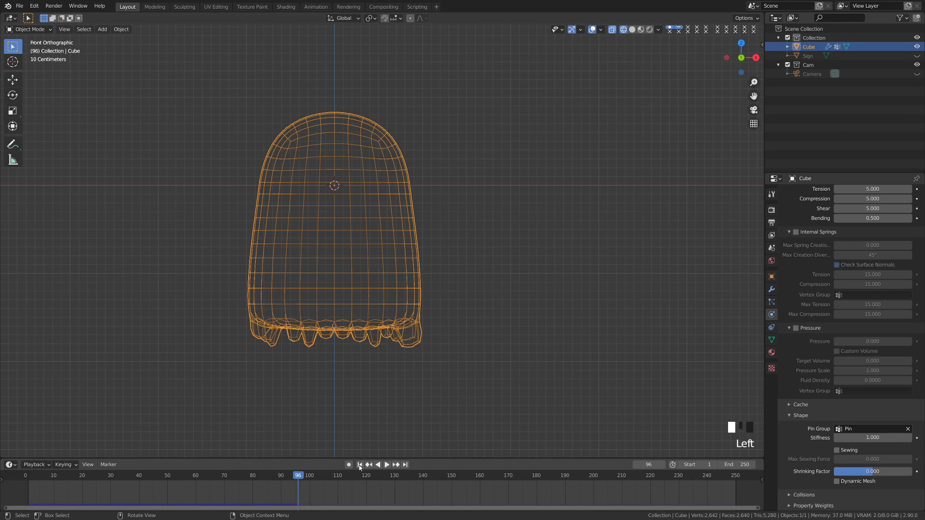
left_click(360, 464)
- Switch to solid shading, add a Bezier circle around the body and scale it up to about 1.25
key("z")
middle_click_drag(398, 369, 357, 243, "shift")
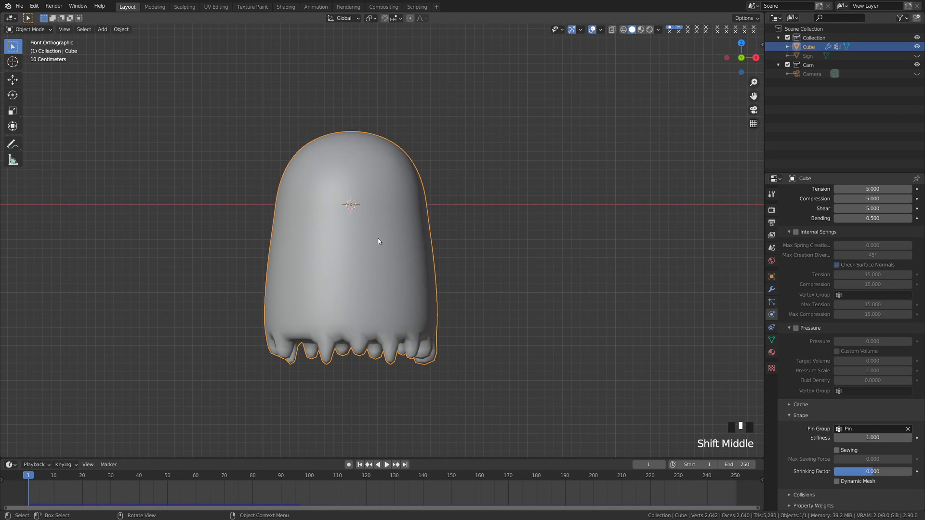
key("shift+a")
mouse_move(378, 239)
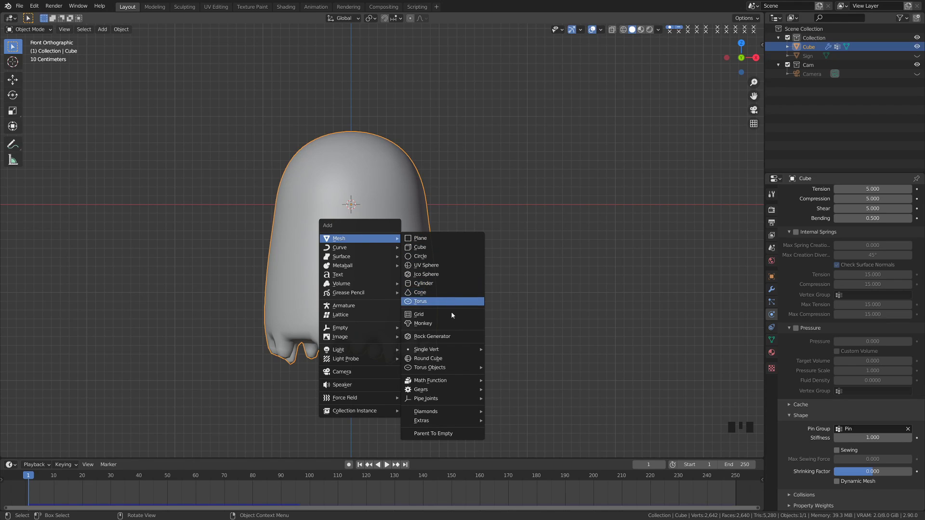
key("Escape")
key("alt+a")
key("shift+a")
mouse_move(338, 276)
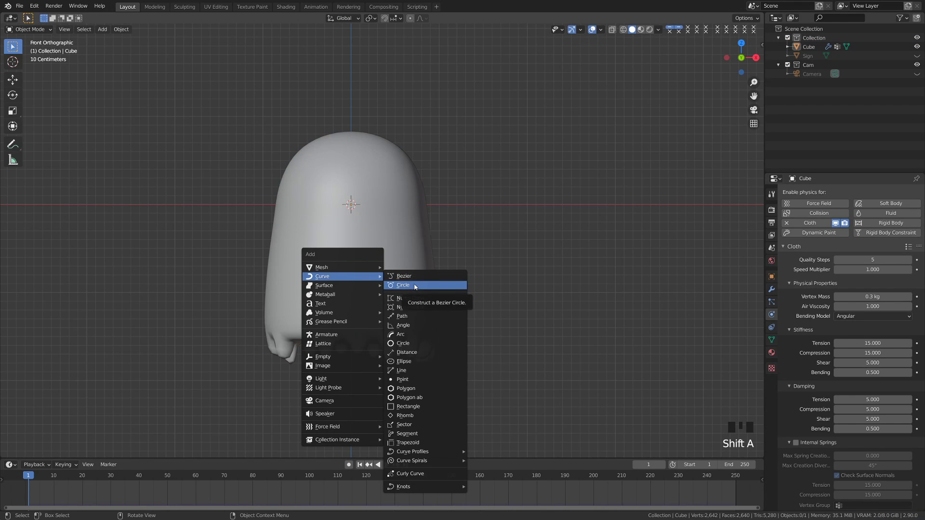
left_click(441, 286)
middle_click_drag(441, 285, 313, 242)
key("s")
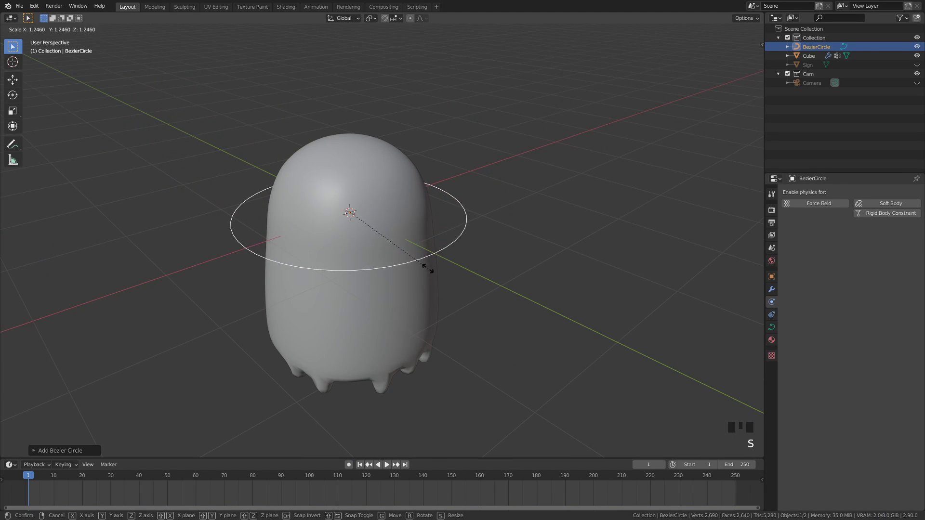
left_click(434, 268)
- Rename the Bezier circle as Ghost-Control
double_click(820, 47)
type("Ghost-Cont")
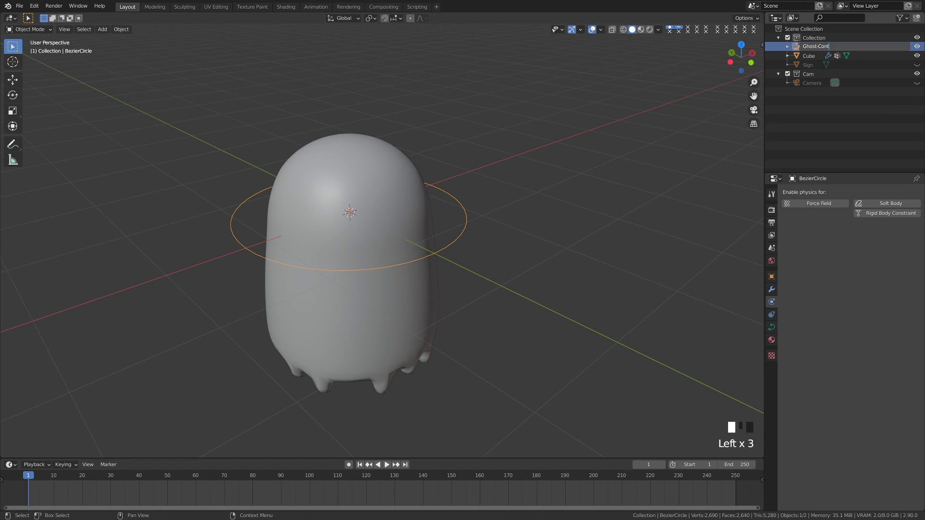
type("rol")
key("Return")
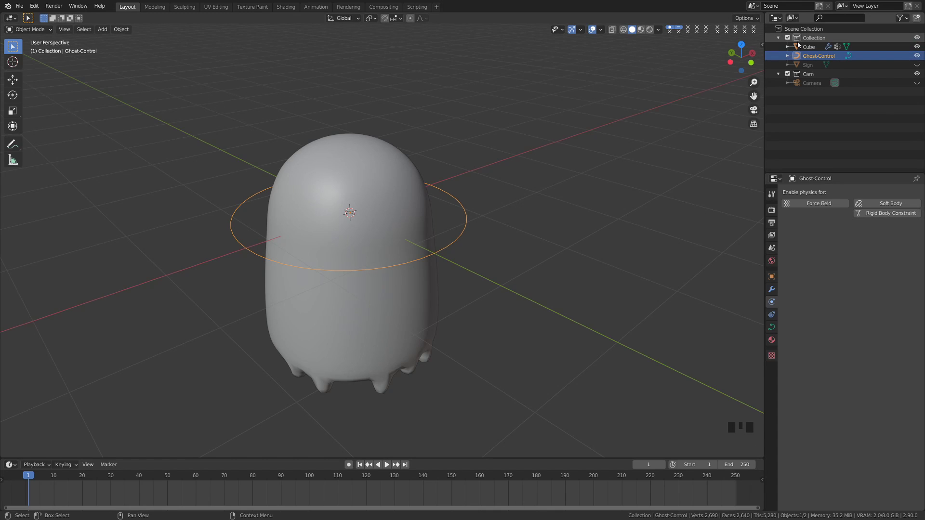
- Parent the body to the Ghost-Control circle with Object (Keep Transform)
left_click(371, 202)
left_click(464, 237, "shift")
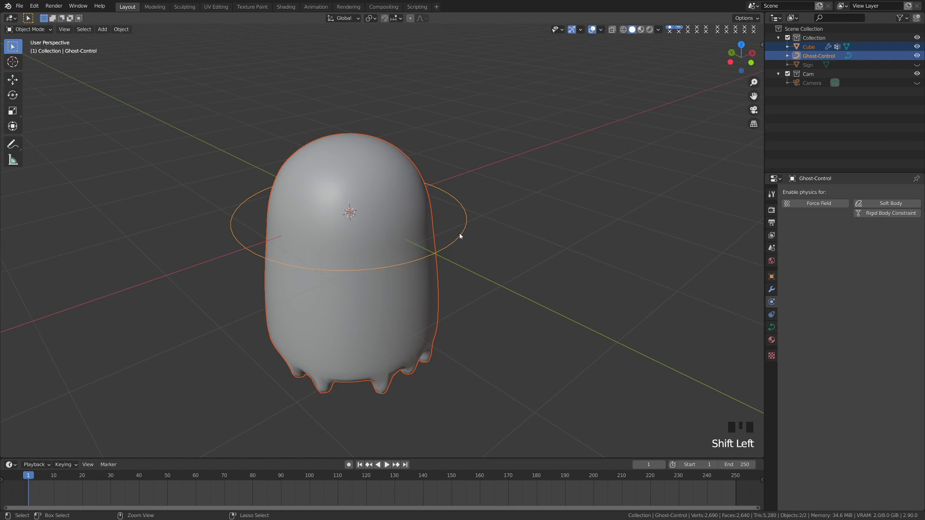
key("ctrl+p")
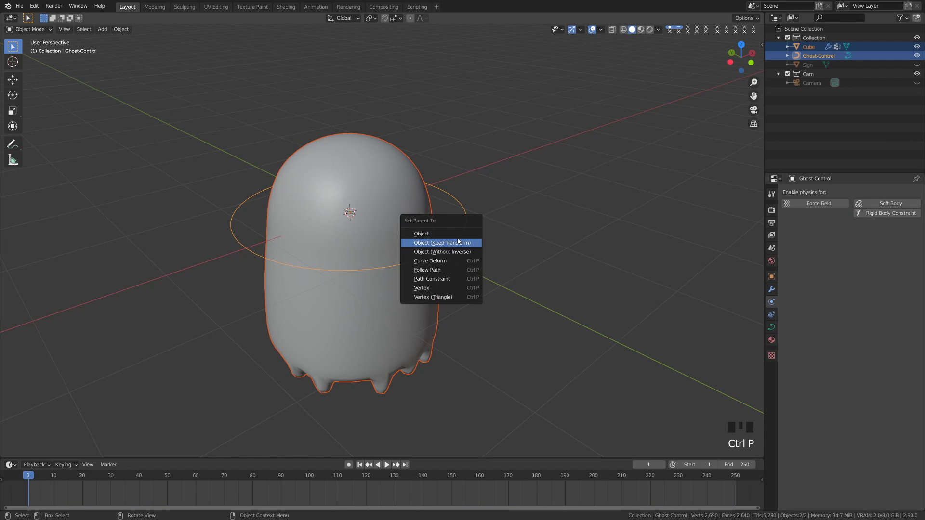
left_click(445, 243)
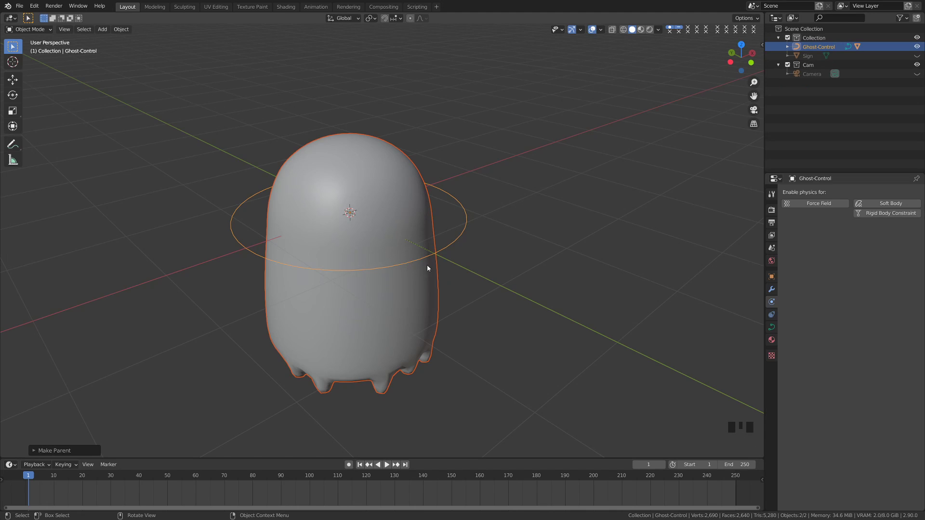
- Select only the Ghost-Control circle, test-move it to check that the body follows, and cancel the move
left_click(448, 247)
left_click(446, 248)
key("g")
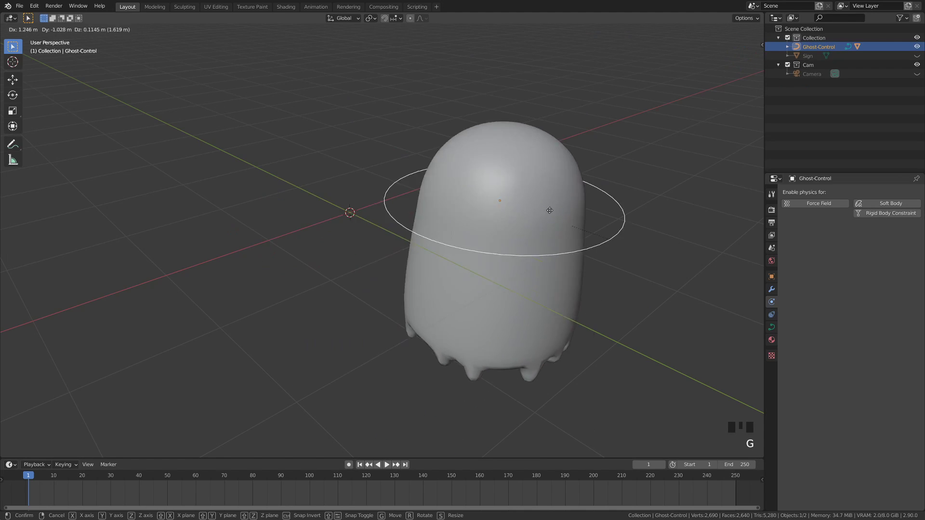
key("Escape")
- With auto keying on in front view, keyframe Ghost-Control at its starting position on frame 1 and moved along positive X at frame 10
key("KP_1")
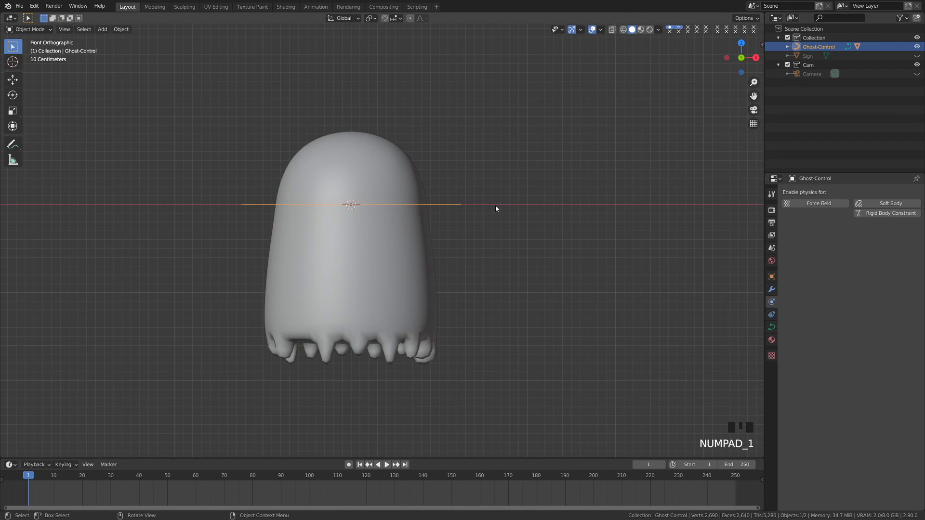
left_click(348, 466)
key("g")
left_click(516, 255)
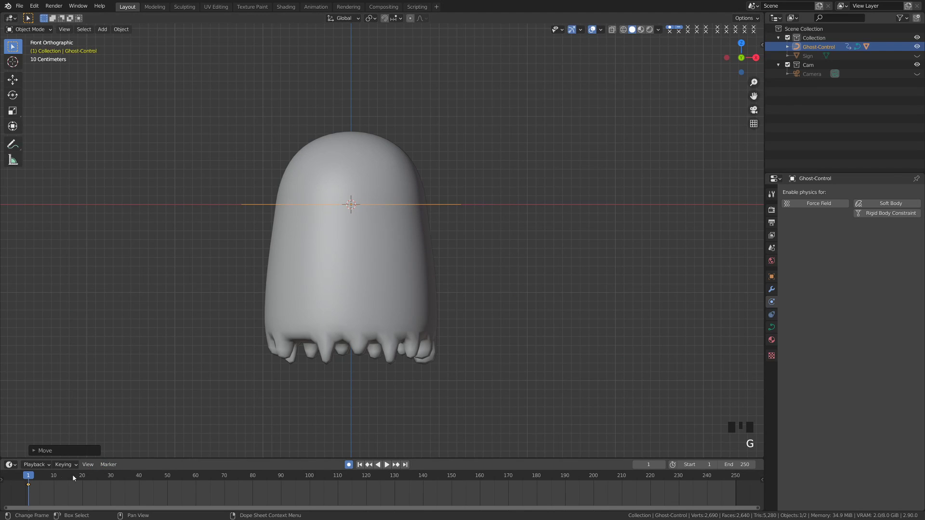
left_click(53, 477)
key("g")
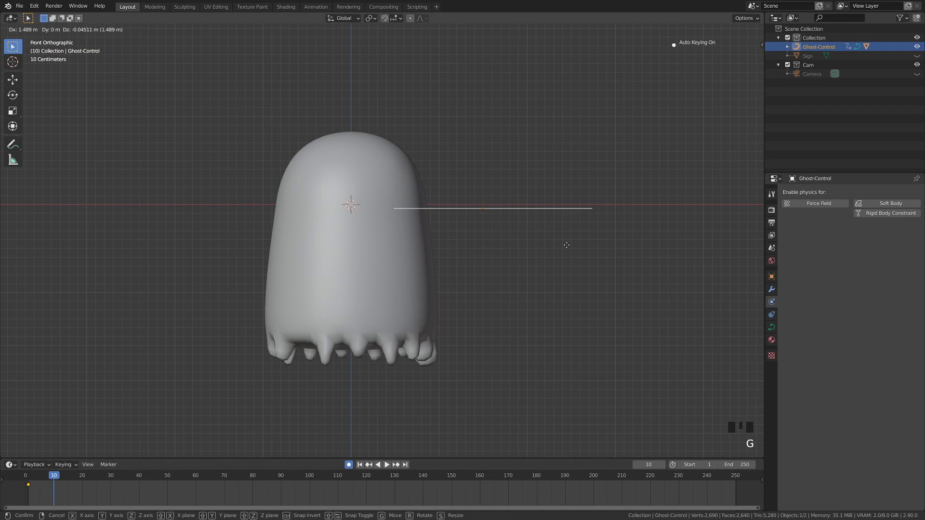
left_click(602, 244)
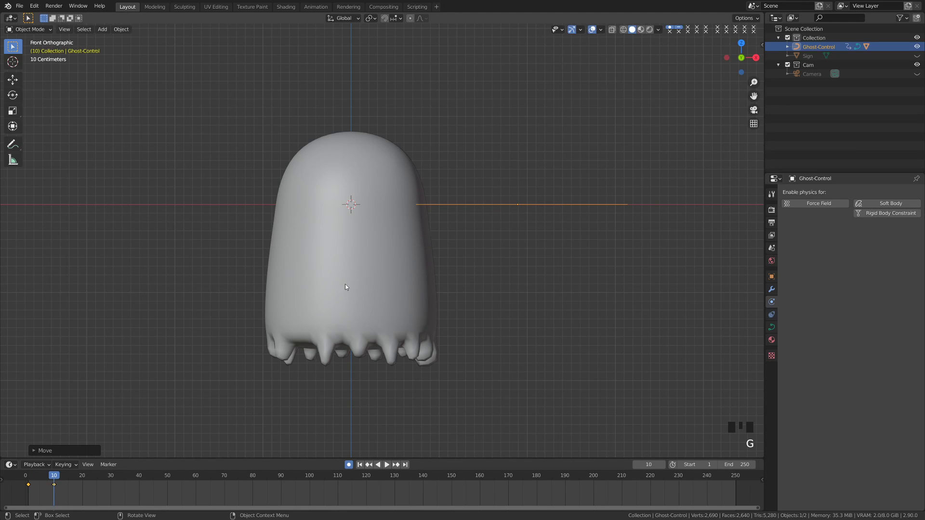
- Play the animation from frame 1 a couple of times to watch the cloth react, and stop the playback
left_click(29, 477)
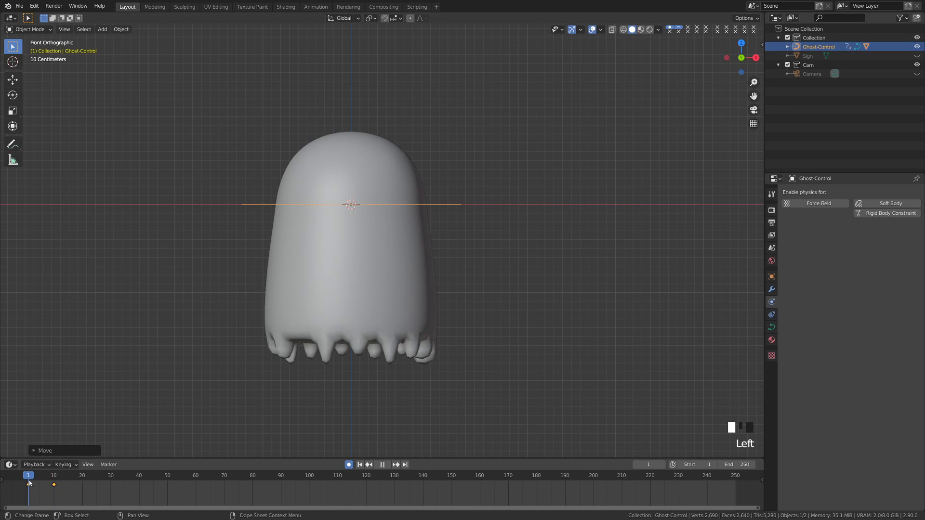
left_click(387, 466)
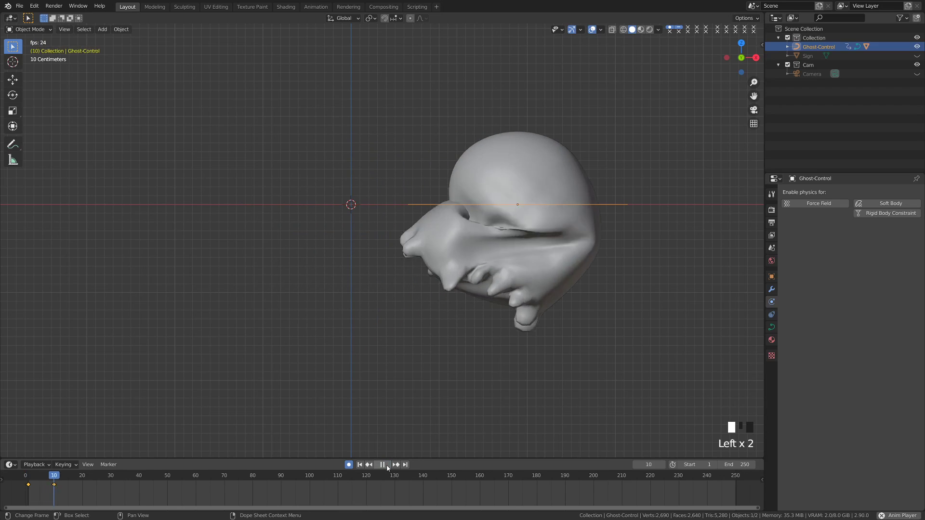
left_click(387, 466)
left_click(387, 465)
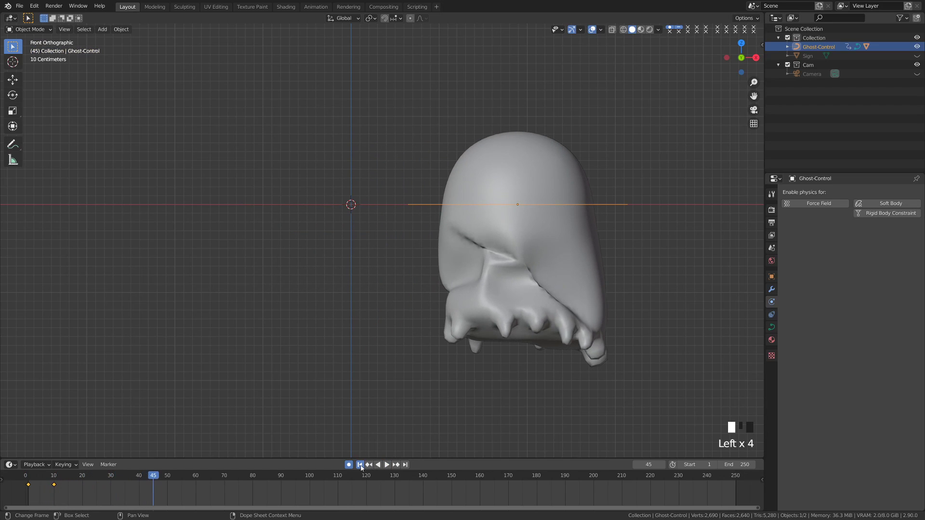
left_click(388, 466)
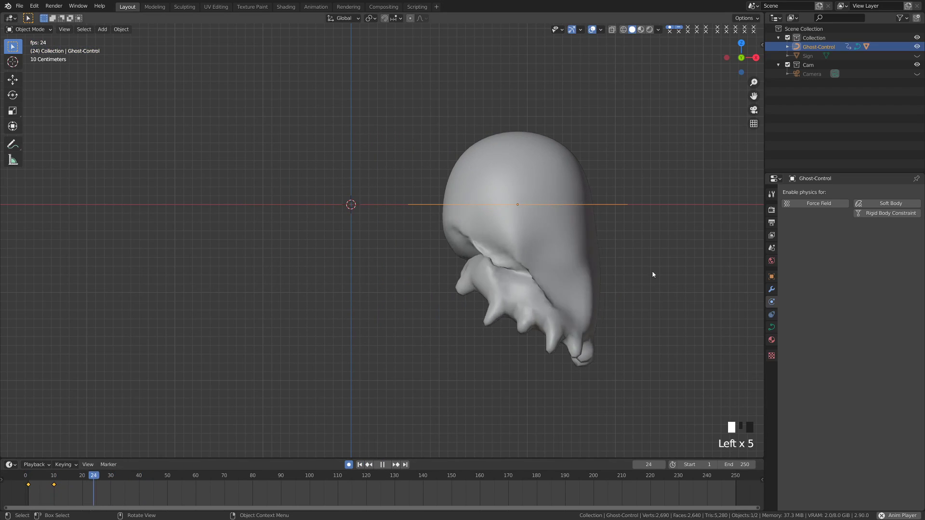
left_click(388, 465)
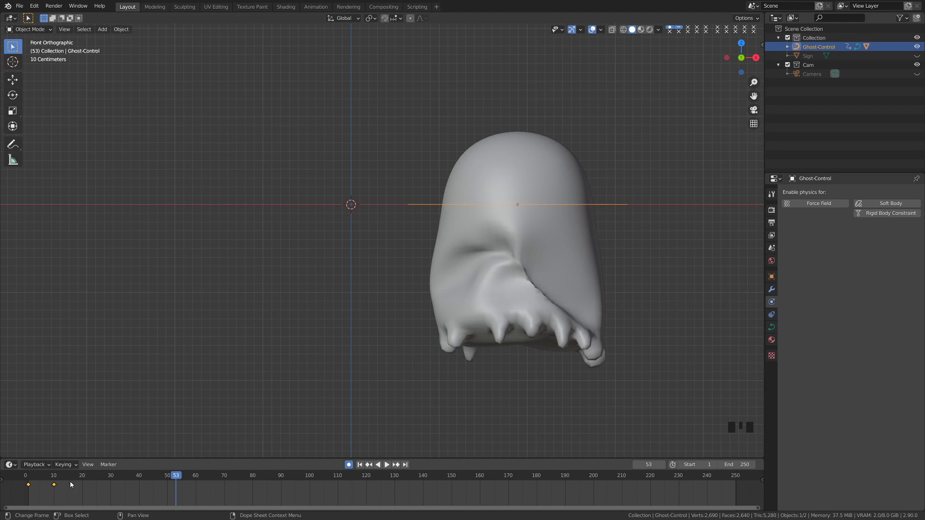
- Shorten the timeline by setting its end frame to 30
left_click(110, 482)
left_click(733, 465)
type("30")
key("Return")
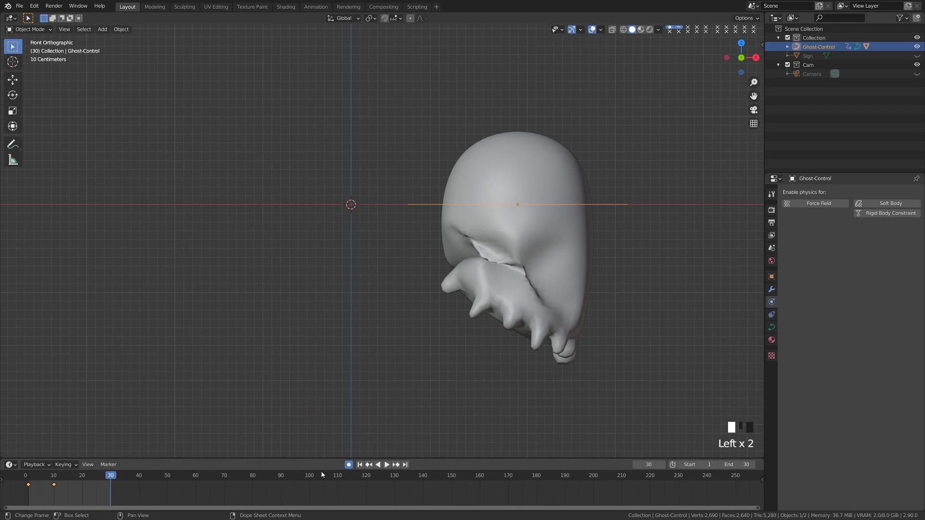
- Turn off auto keying, play the shortened animation, and return to frame 1
left_click(387, 465)
left_click(482, 270)
left_click(260, 398)
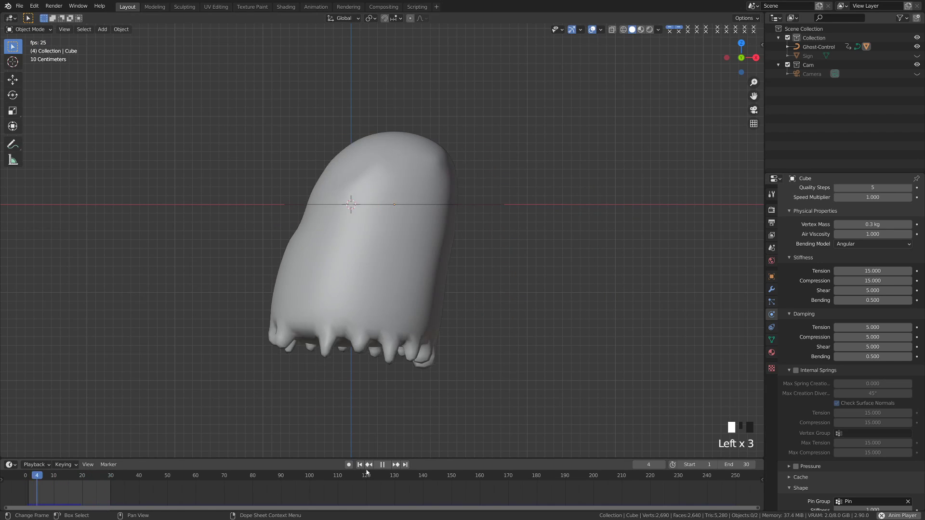
left_click(383, 465)
left_click(359, 465)
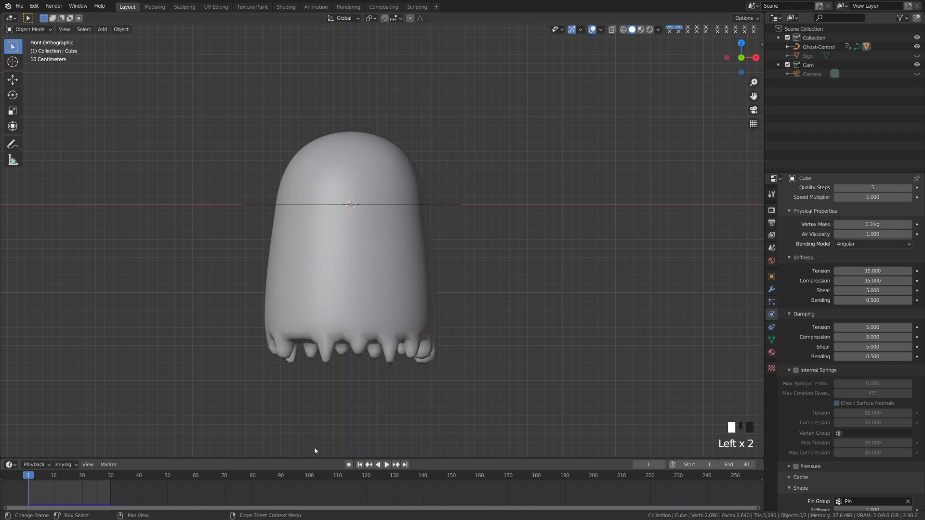
- Set the body's cloth stiffness to Tension 25, Compression 25, Shear 10 and Bending 10
left_click(382, 254)
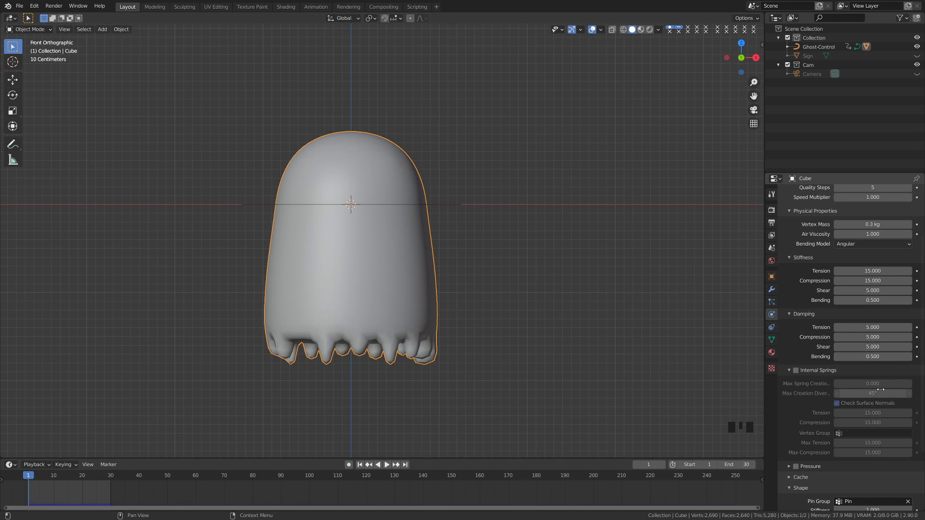
left_click(875, 273)
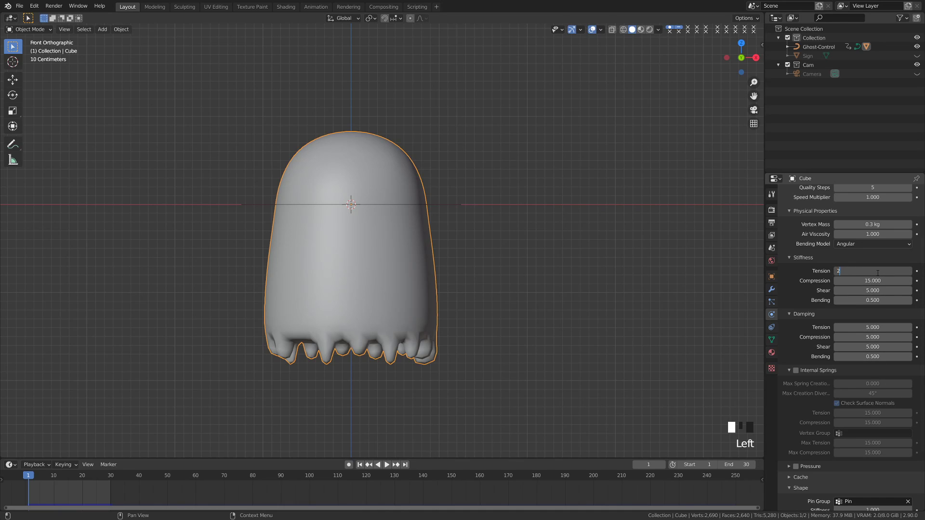
type("25")
key("Tab")
type("25")
key("Tab")
type("10")
key("Tab")
type("0.5")
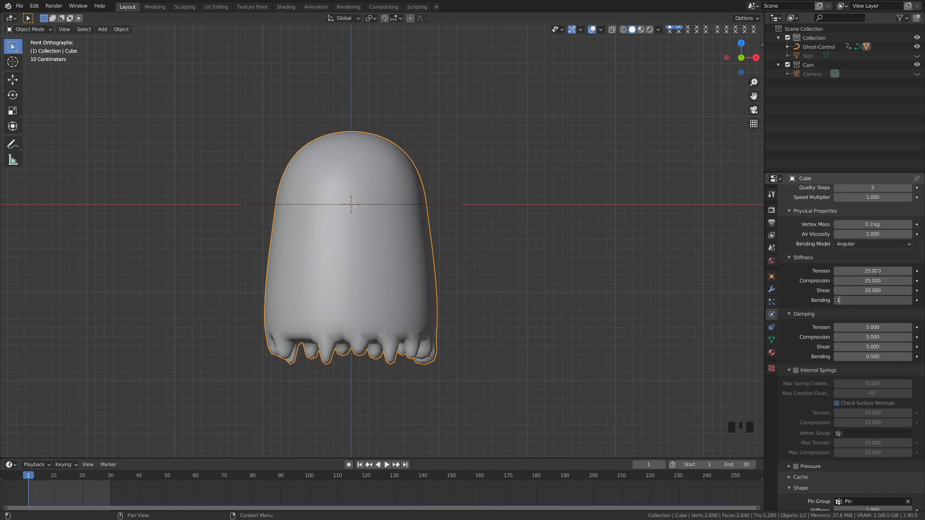
key("Return")
- Play the simulation with the stiffer cloth settings and return to frame 1
left_click(387, 465)
left_click(552, 264)
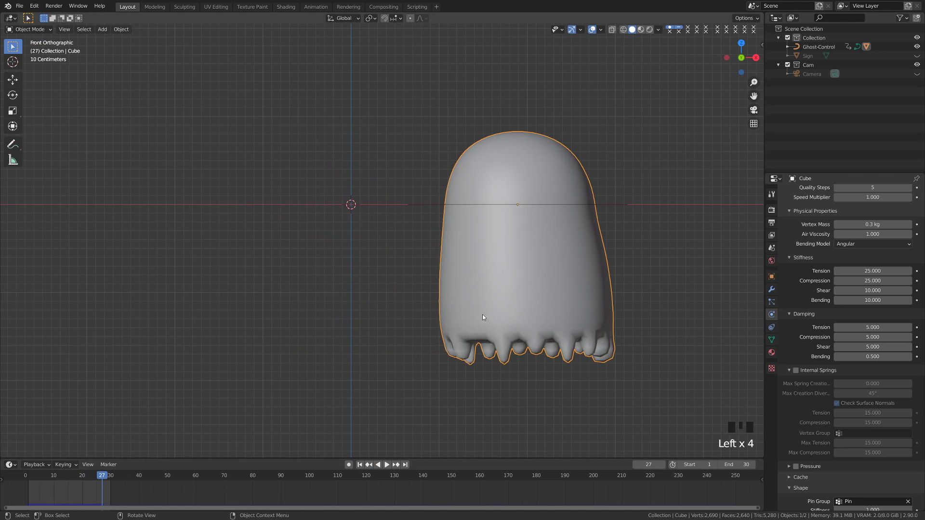
left_click(360, 464)
- Shift Ghost-Control's frame 10 keyframe to frame 20 and play the slower movement from the start
left_click(449, 203)
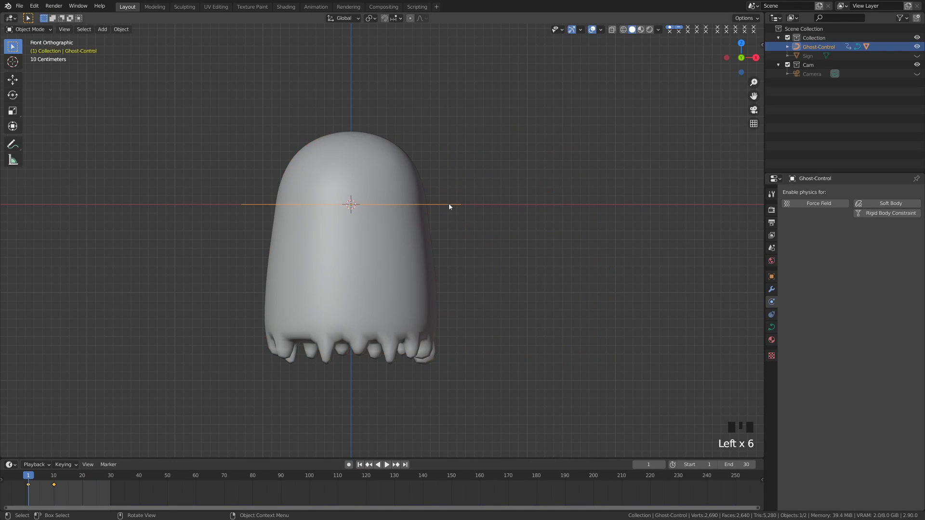
left_click(54, 486)
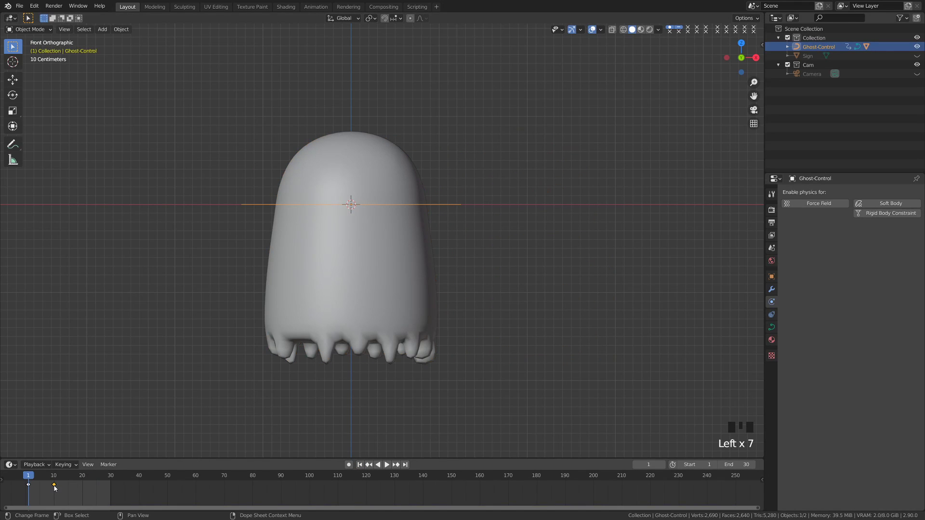
key("g")
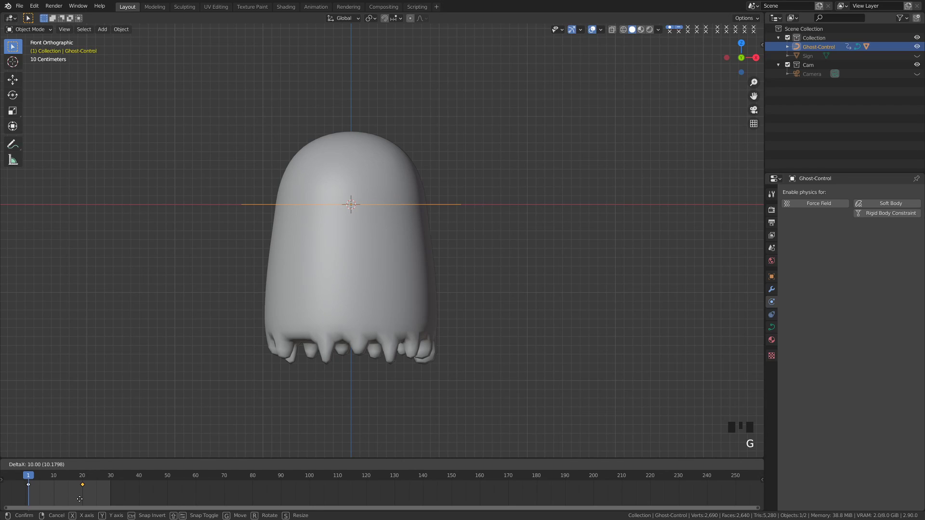
left_click(82, 503)
left_click(360, 465)
left_click(386, 465)
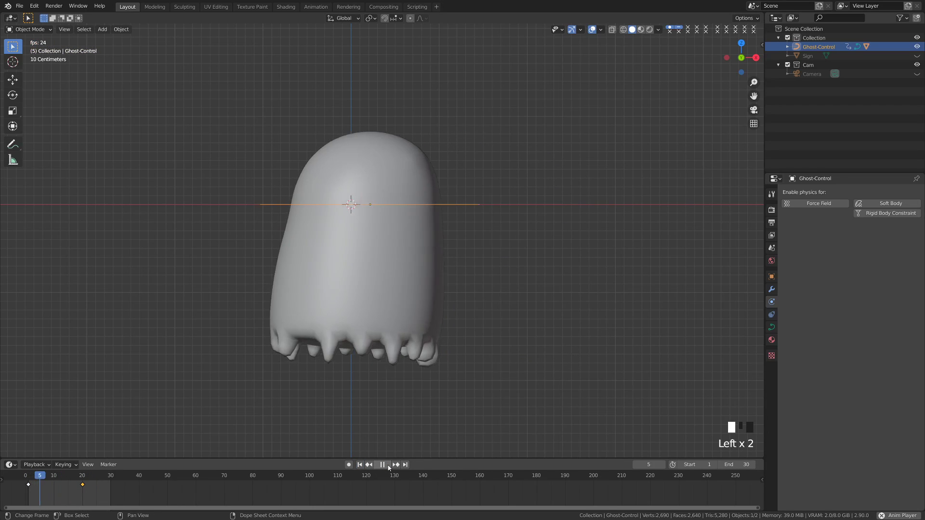
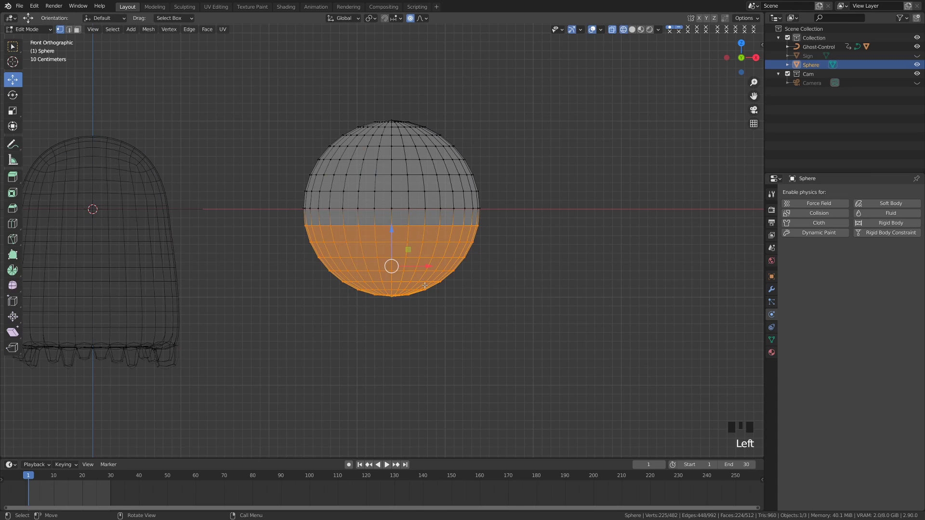
- Delete the sphere's selected lower half and extrude the open rim straight down to nearly three times the dome's height
key("x")
left_click(416, 227)
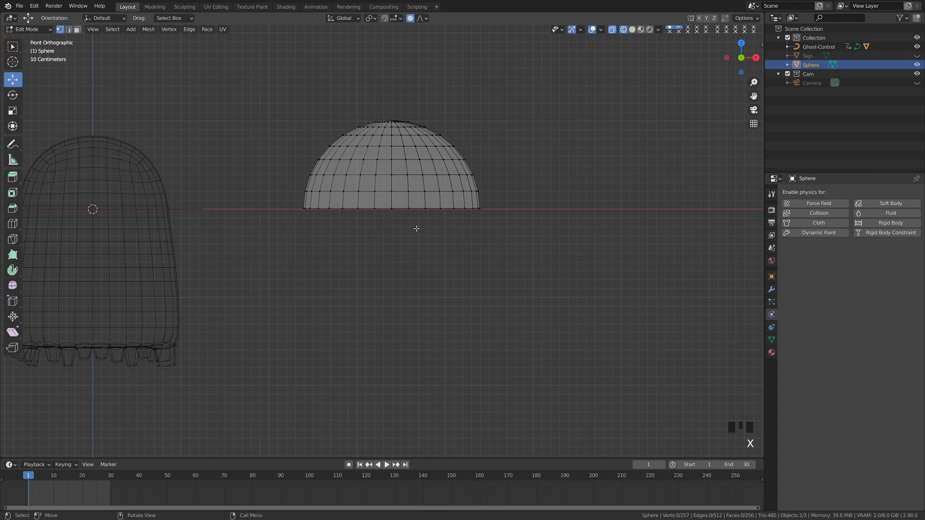
left_click_drag(286, 206, 611, 242)
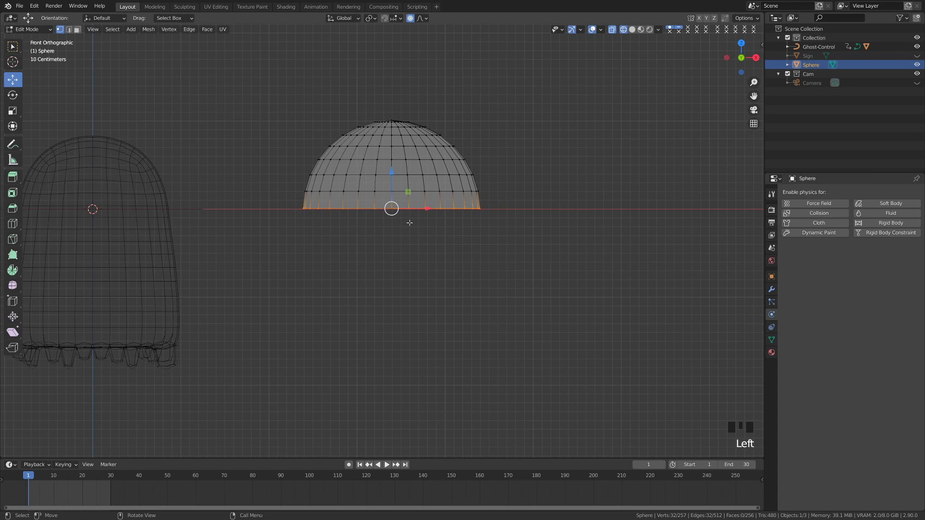
key("e")
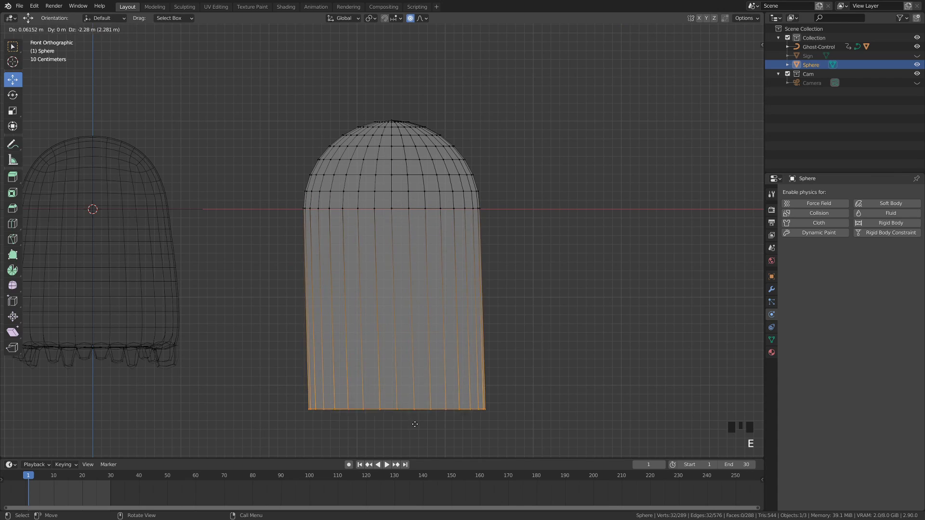
left_click(415, 455)
scroll(449, 210, "down", 3)
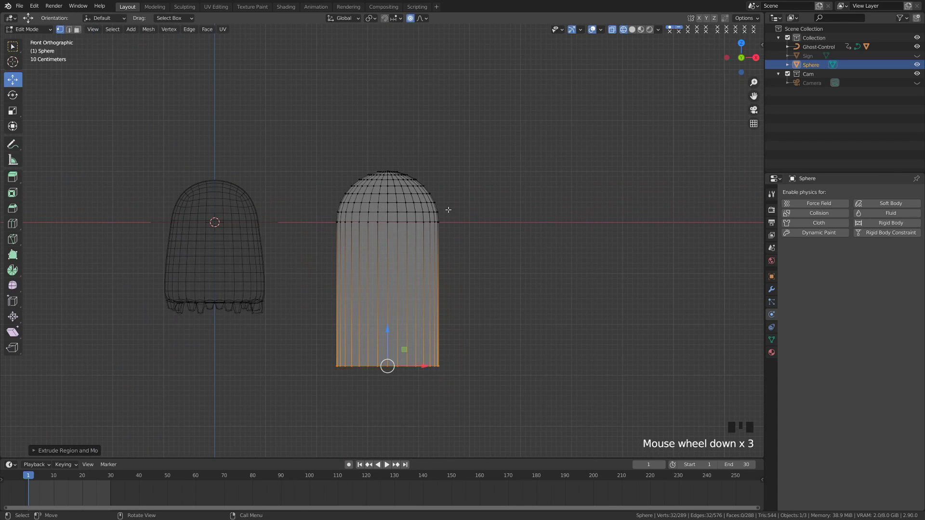
- Flare the sphere's open bottom rim to about 1.5 times its width with proportional editing and return to Object Mode
middle_click_drag(448, 210, 429, 218, "shift")
key("s")
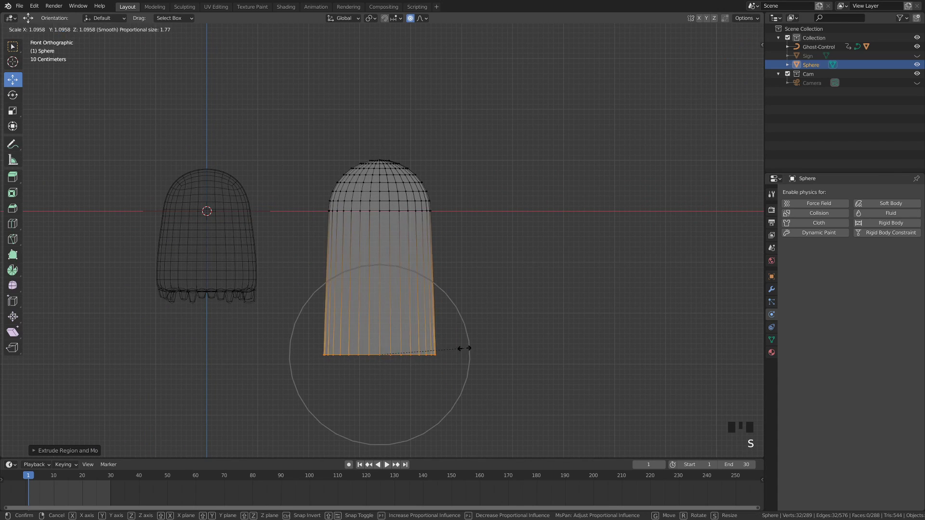
left_click(491, 363)
key("a")
key("a")
key("Tab")
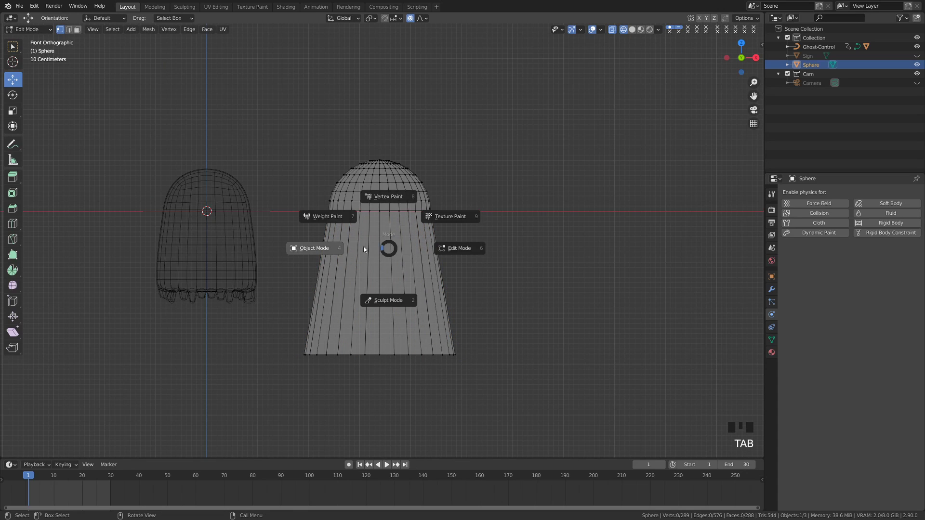
left_click(371, 251)
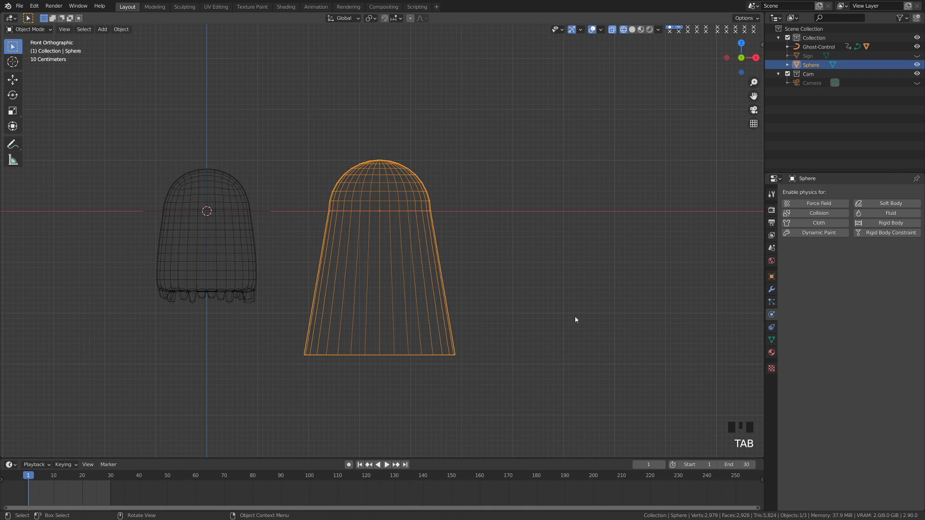
- Scale the whole domed sphere object down to roughly one eighth of its size
key("s")
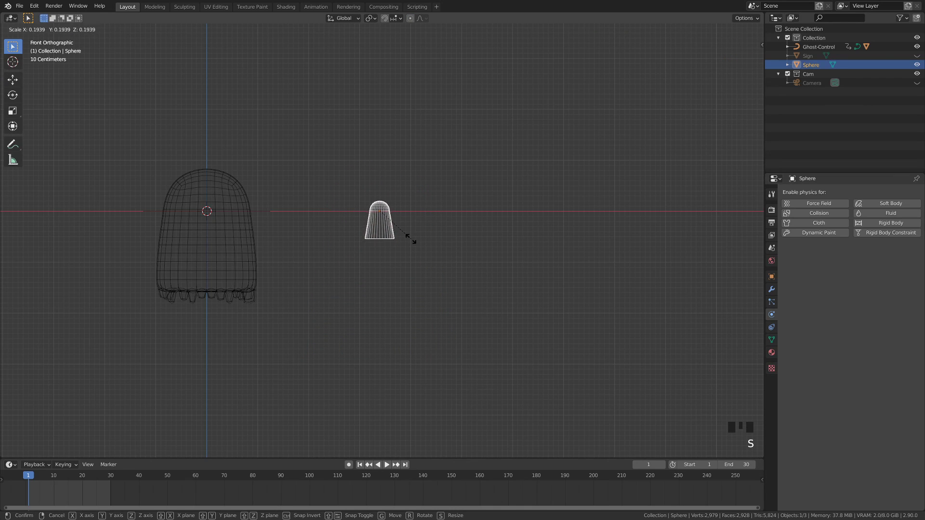
left_click(398, 241)
scroll(386, 227, "up", 4)
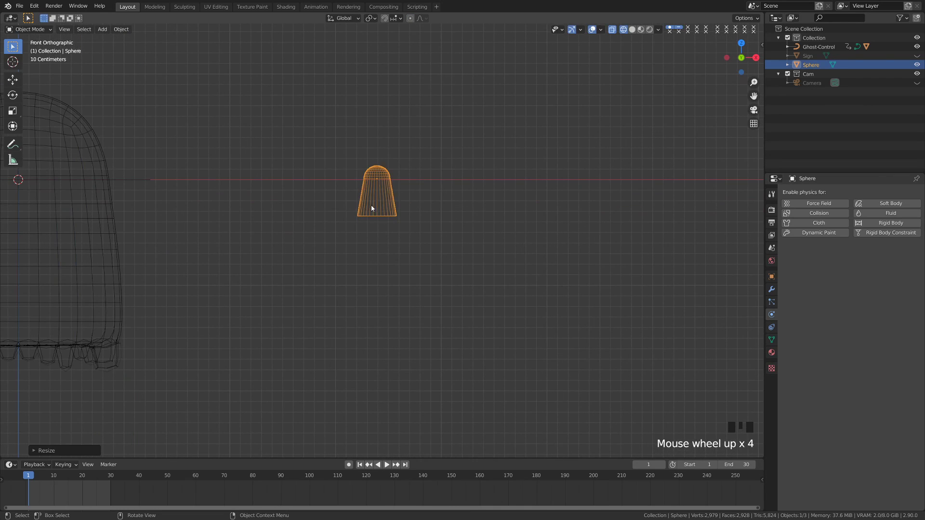
- Turn off proportional editing and move the sphere's bottom rim straight down until the shape is about twice as tall
key("Tab")
left_click_drag(357, 209, 480, 251)
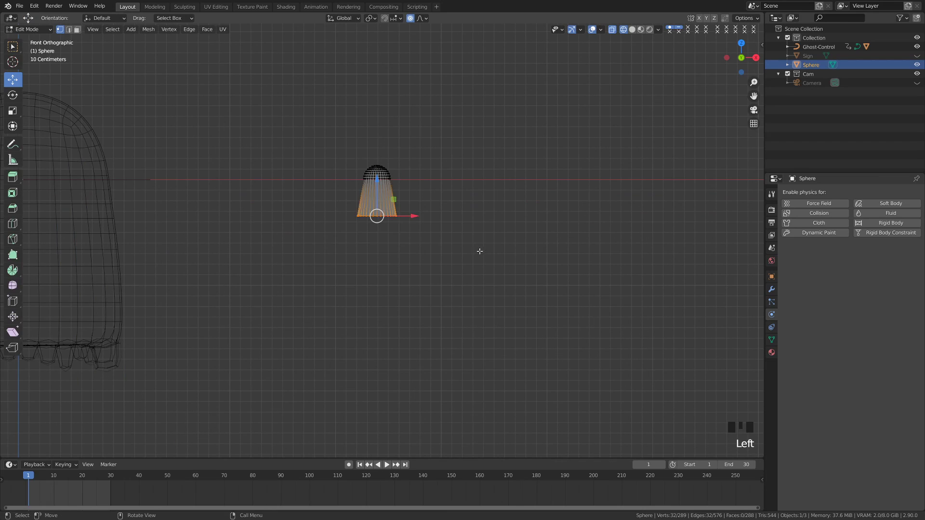
left_click_drag(378, 184, 382, 233)
key("ctrl+z")
left_click(410, 18)
key("a")
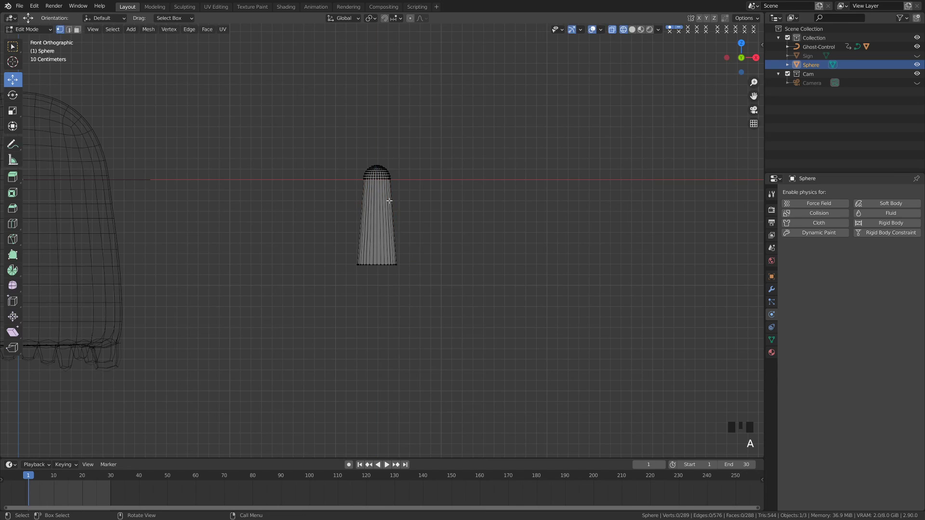
- Move the sphere's entire mesh up about 0.81 m along Z, placing its open rim at the object origin, and return to Object Mode
scroll(407, 177, "up", 3)
scroll(388, 220, "down", 1)
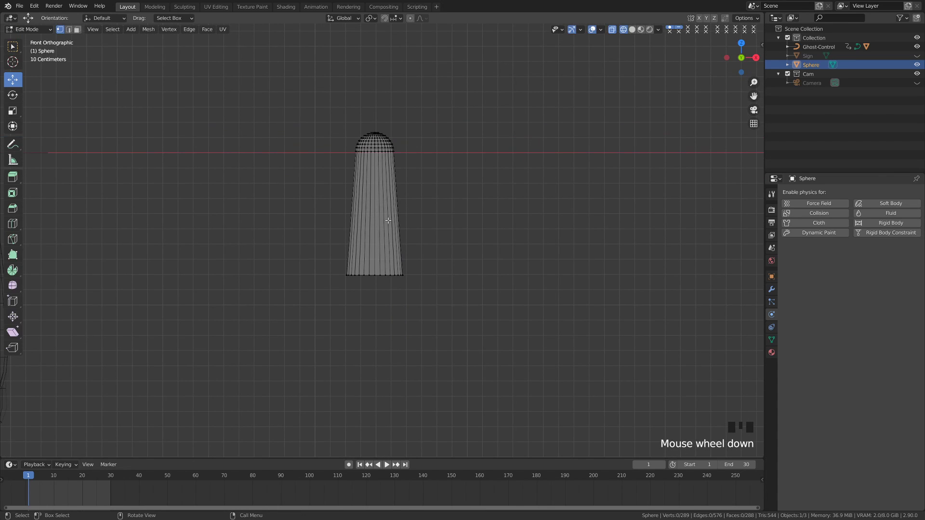
key("a")
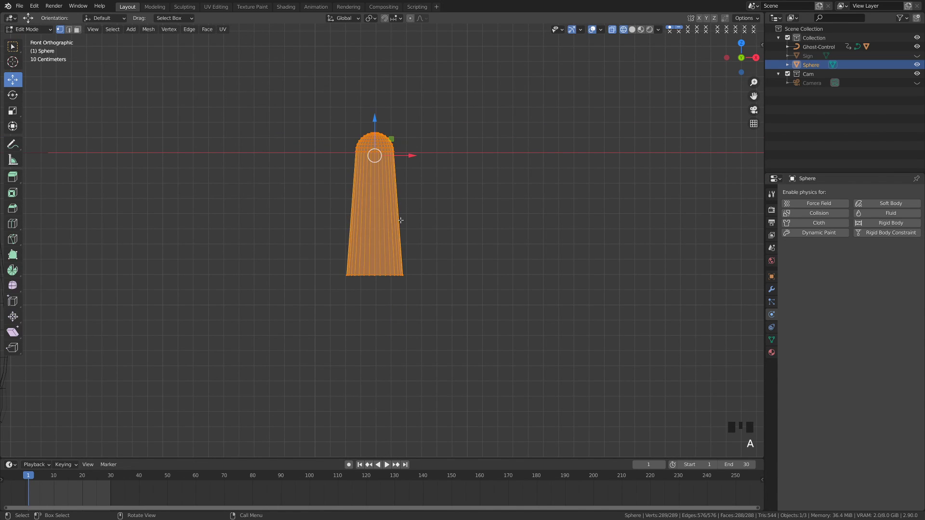
middle_click_drag(401, 220, 435, 338, "shift")
key("g")
key("z")
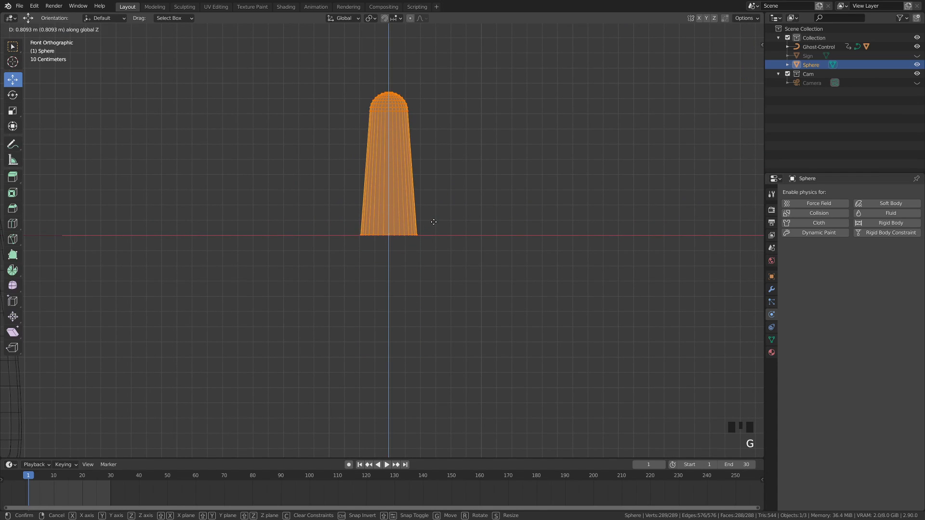
right_click(431, 222)
key("ctrl+Tab")
left_click(349, 233)
- Rotate the arm shape about 130° clockwise in front view so its rounded end points diagonally down and away from the ghost
key("r")
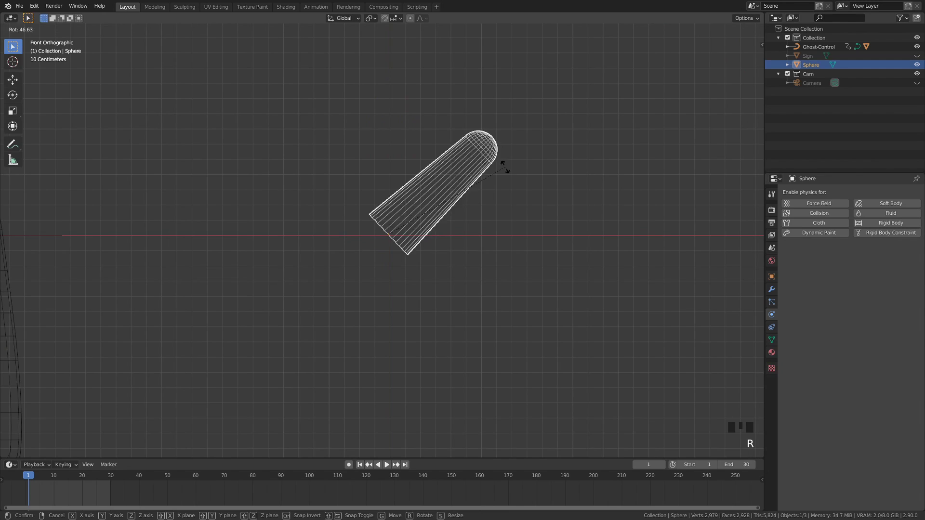
key("Escape")
scroll(301, 329, "down", 1)
middle_click_drag(301, 326, 433, 287, "shift")
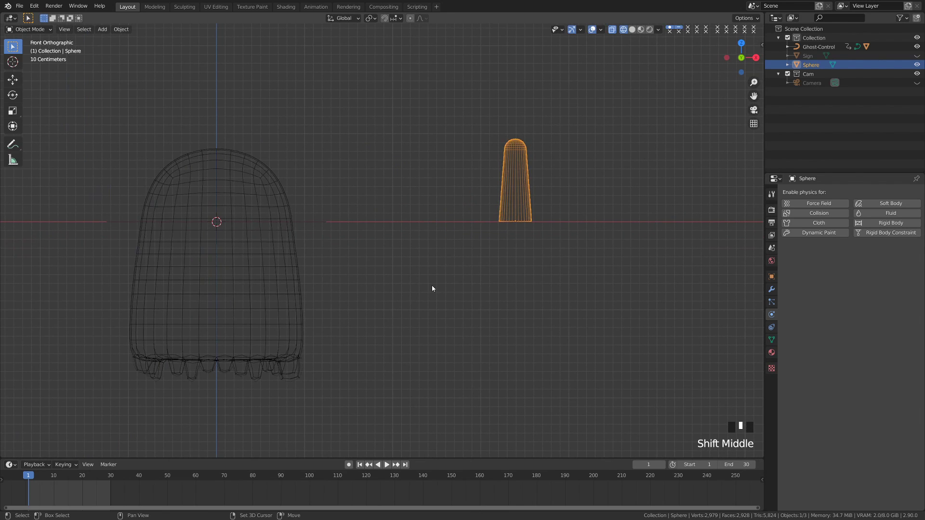
key("r")
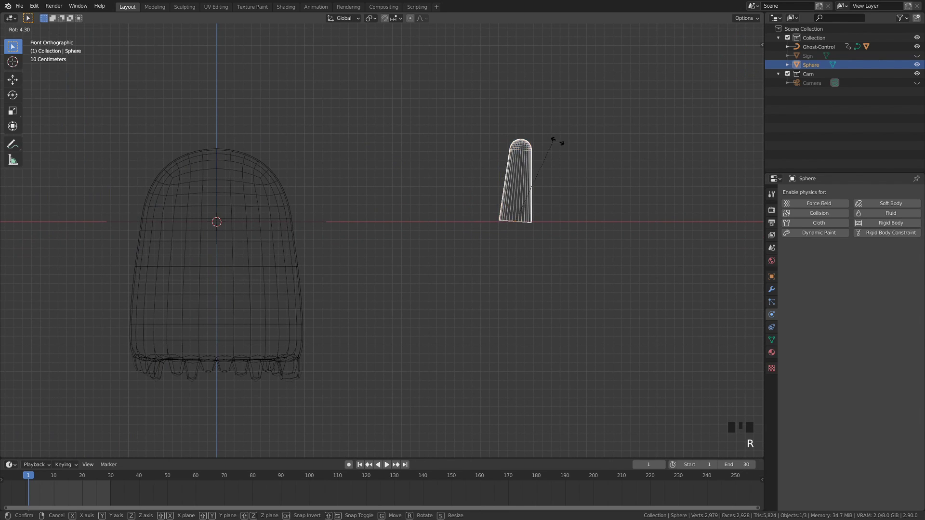
left_click(553, 295)
- Switch the viewport to solid shading and move the arm so its open end sits inside the ghost body's side
key("z")
key("z")
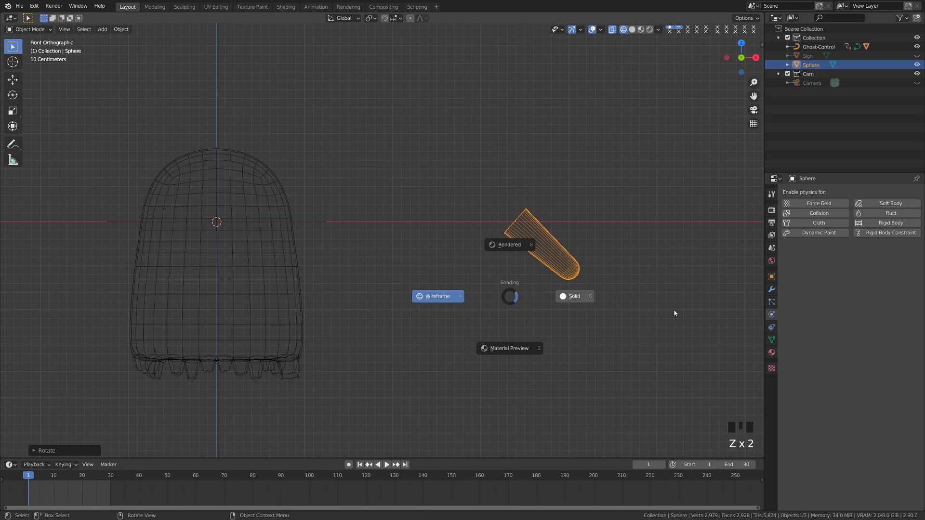
right_click(550, 250)
left_click(548, 250)
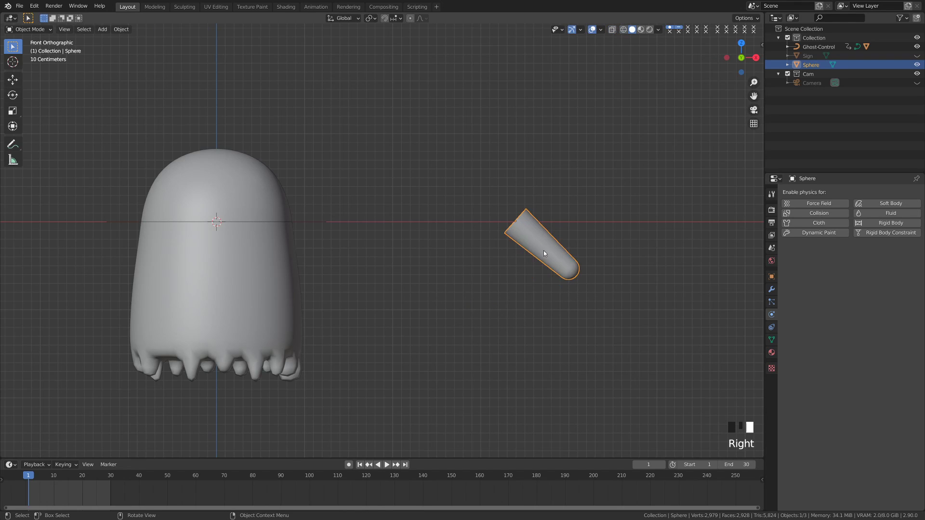
key("g")
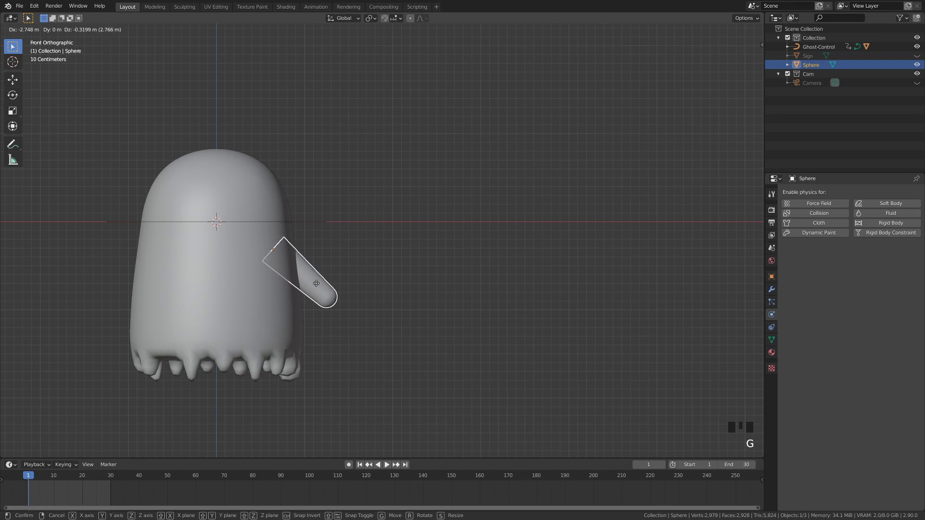
left_click(316, 282)
- Parent the arm to the Ghost-Control circle using Object (Keep Transform)
middle_click_drag(363, 310, 435, 296, "shift")
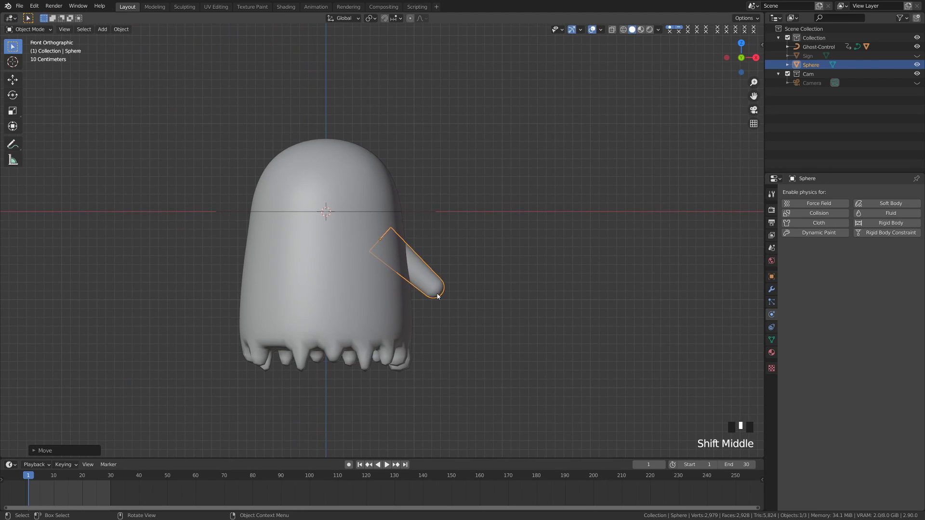
scroll(438, 294, "up", 2)
scroll(438, 293, "down", 2)
scroll(422, 299, "up", 1)
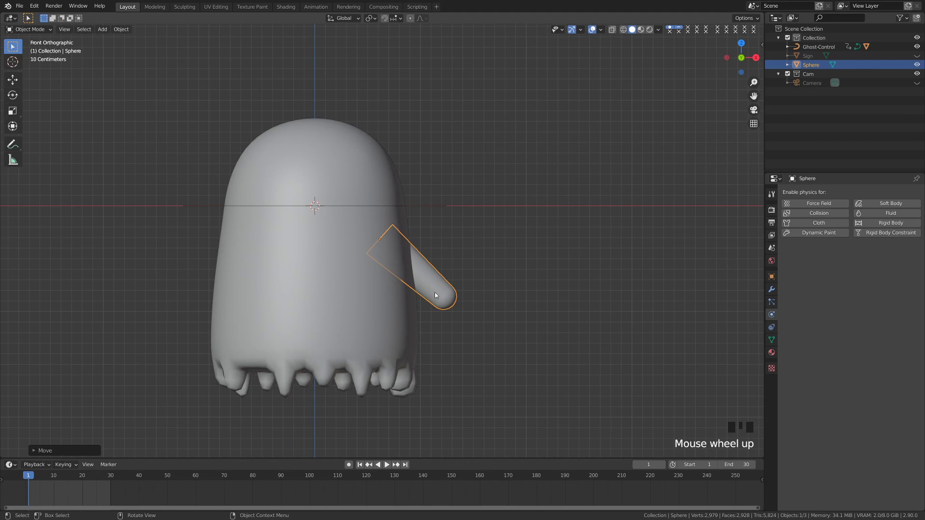
left_click(346, 268)
left_click(433, 293)
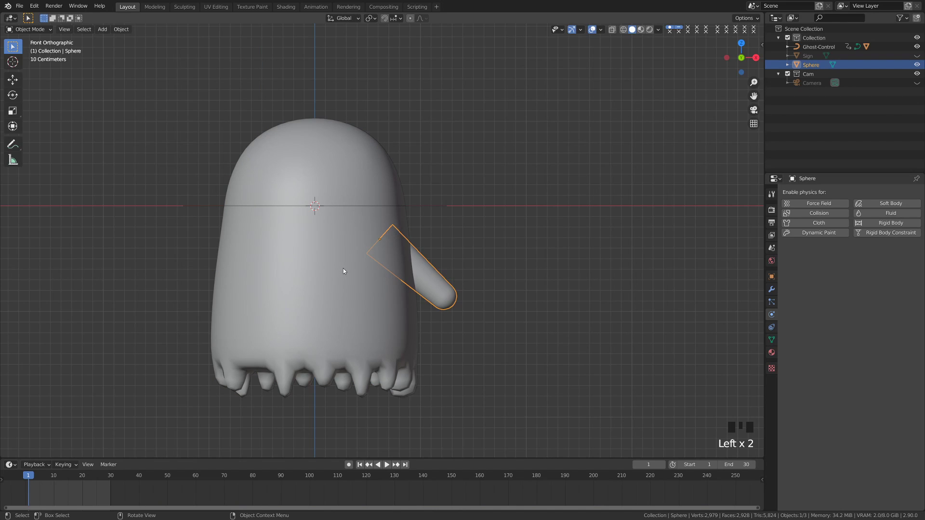
left_click(424, 207, "shift")
key("ctrl+p")
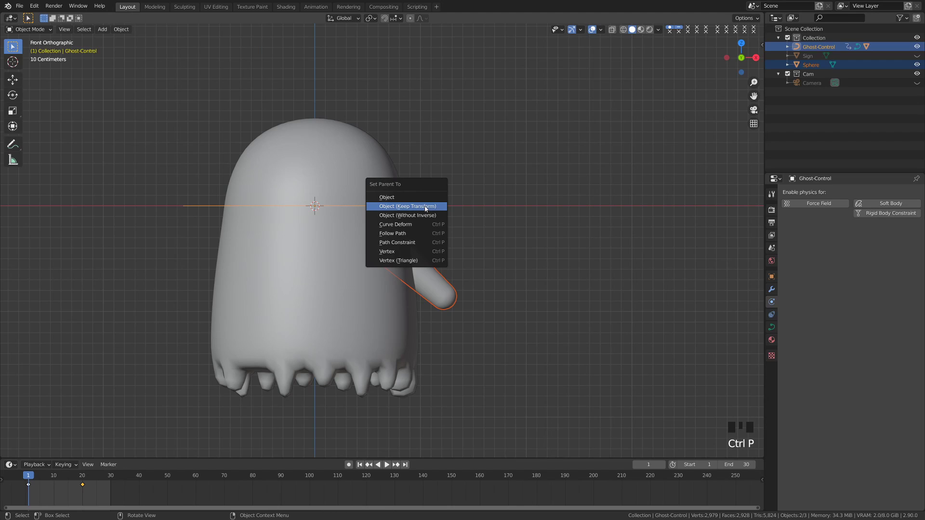
left_click(426, 208)
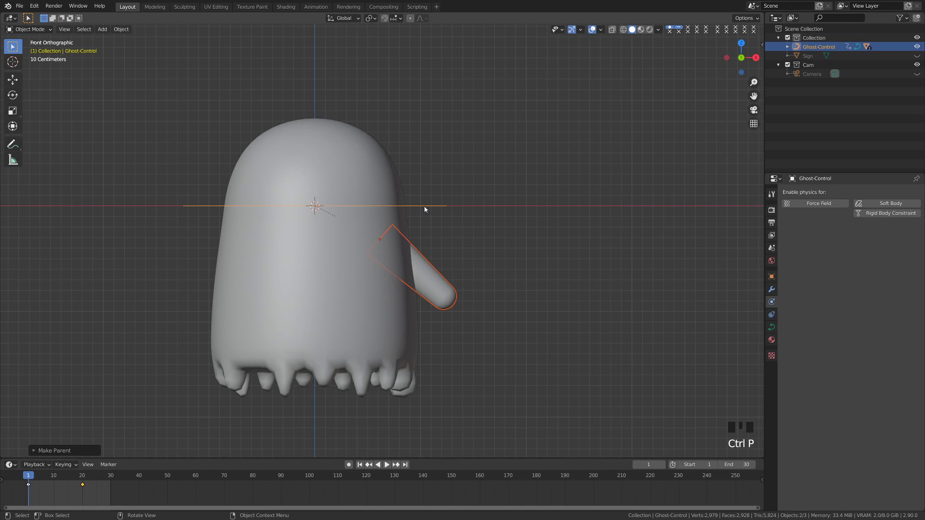
- Test the parenting by moving Ghost-Control and try rotating the arm about its shoulder, cancelling both transforms
left_click(426, 225)
left_click(421, 205)
key("g")
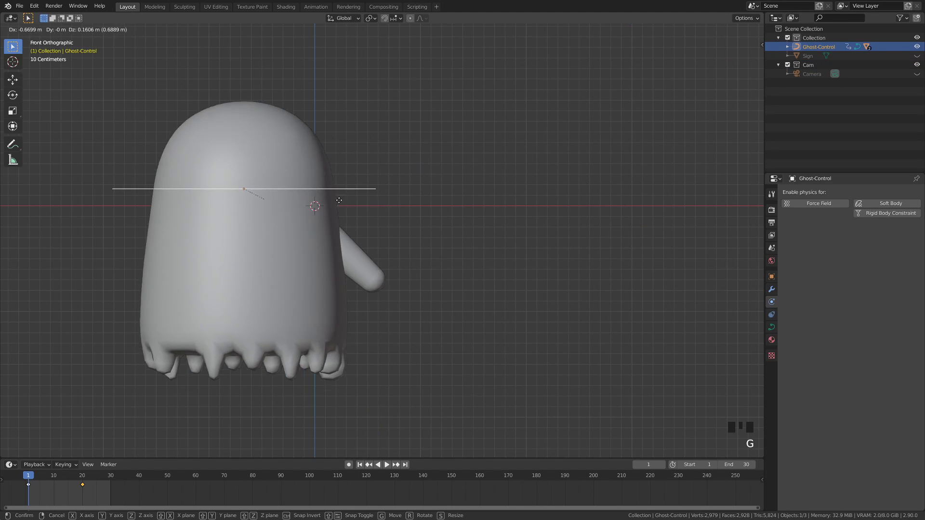
right_click(481, 234)
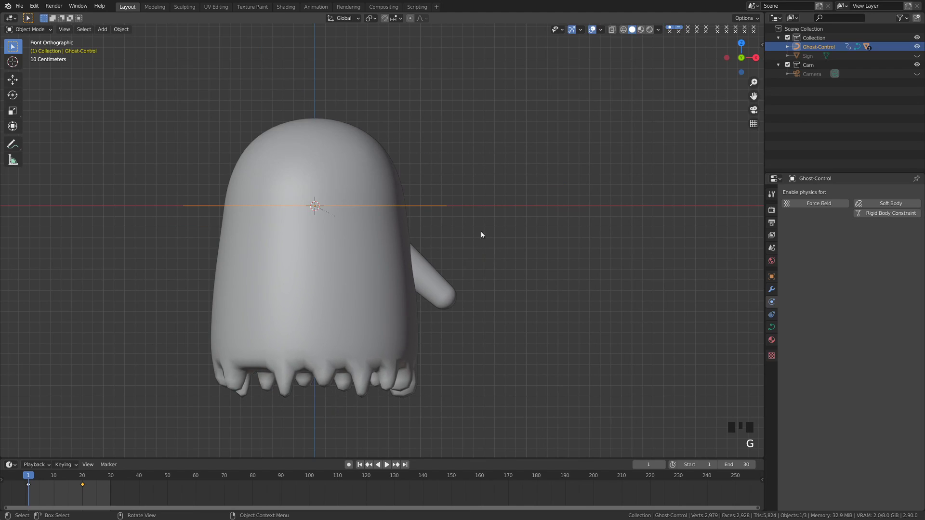
key("g")
right_click(448, 250)
left_click(428, 288)
key("r")
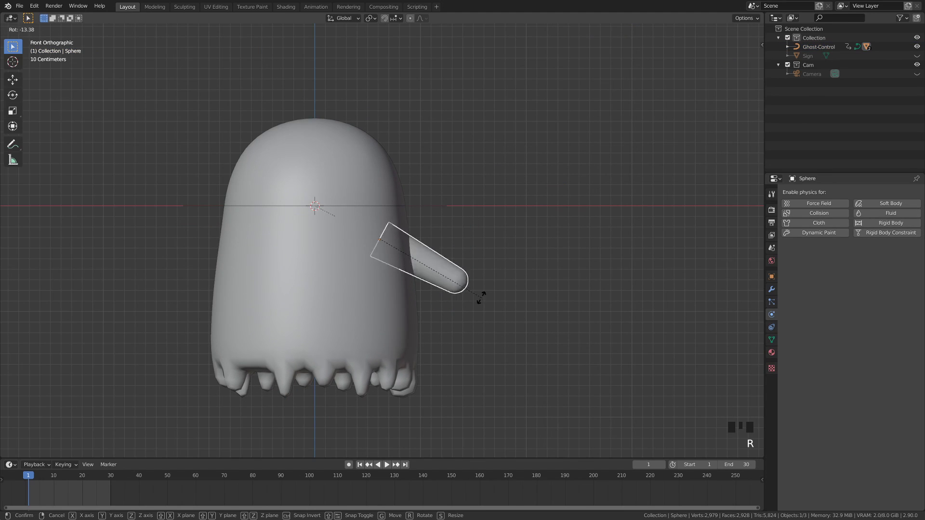
left_click(479, 303)
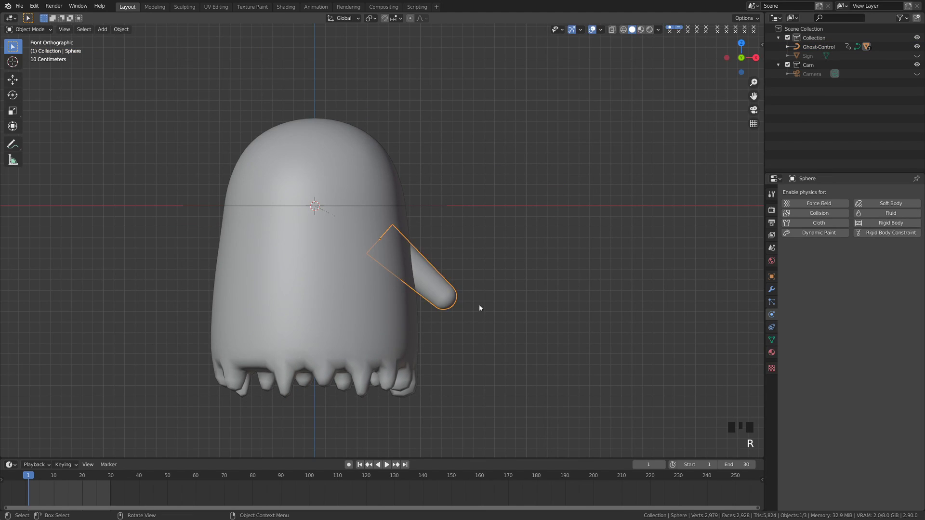
- Duplicate the arm in place
middle_click_drag(382, 295, 477, 291, "shift")
left_click(513, 282)
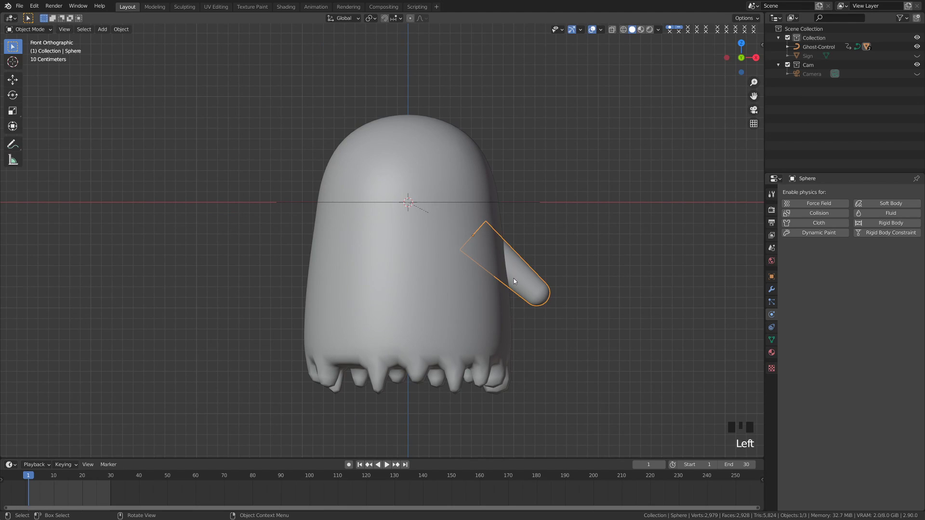
key("shift+d")
right_click(514, 278)
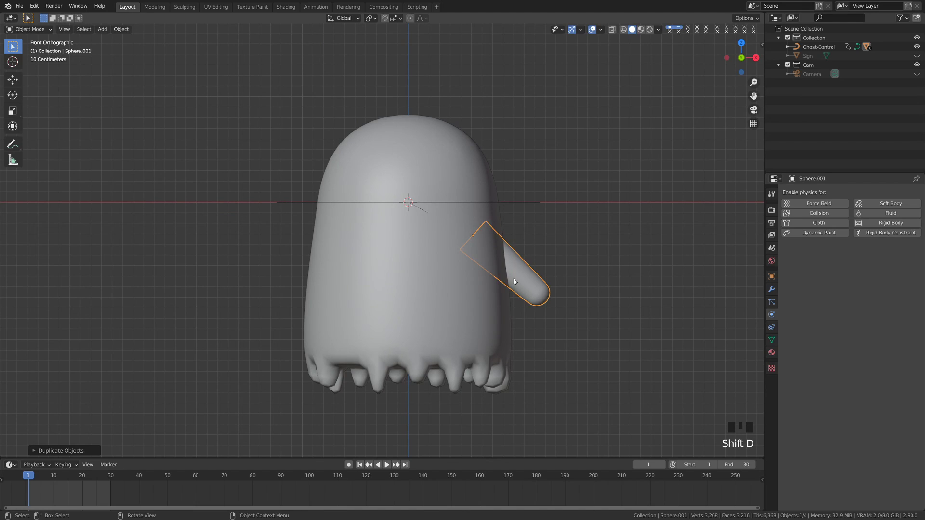
- Rotate the duplicated arm 180° about global Z around the 3D Cursor, and set the pivot point to Individual Origins
left_click(374, 19)
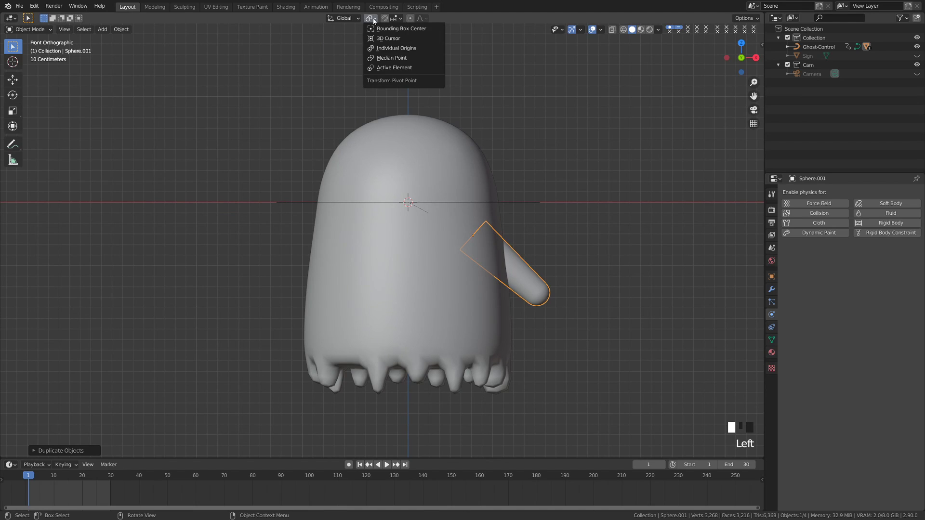
left_click(397, 43)
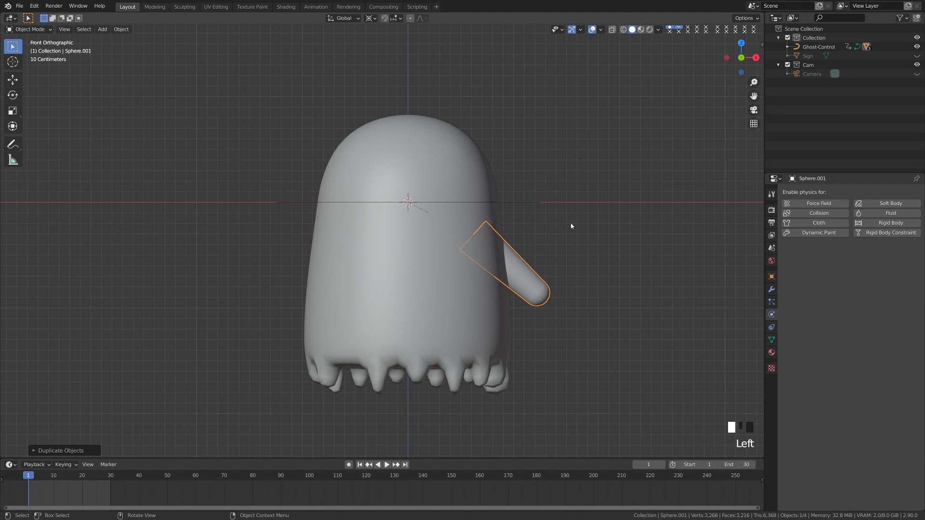
key("r")
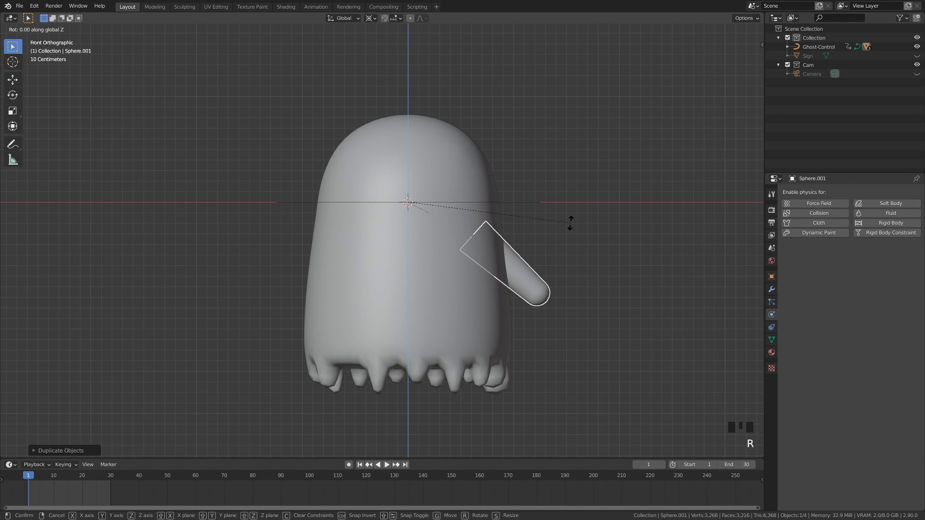
type("180")
key("Return")
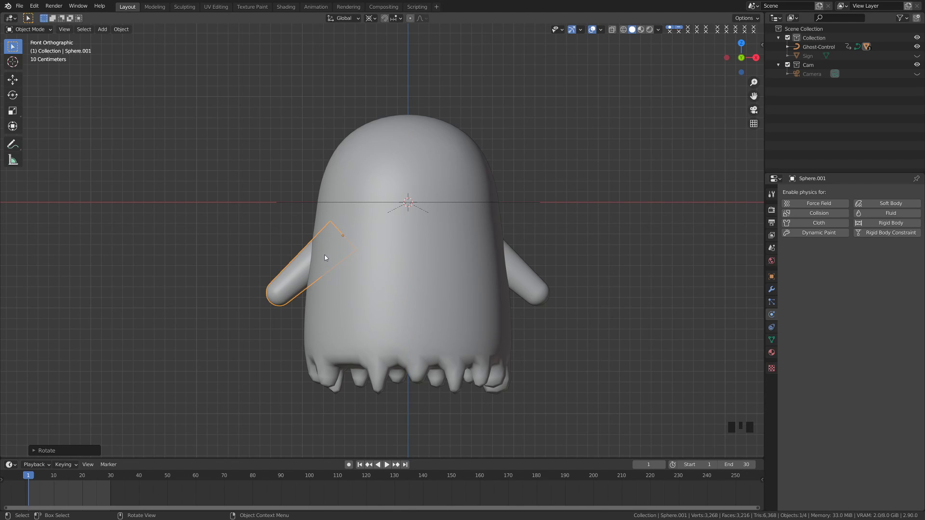
left_click(376, 18)
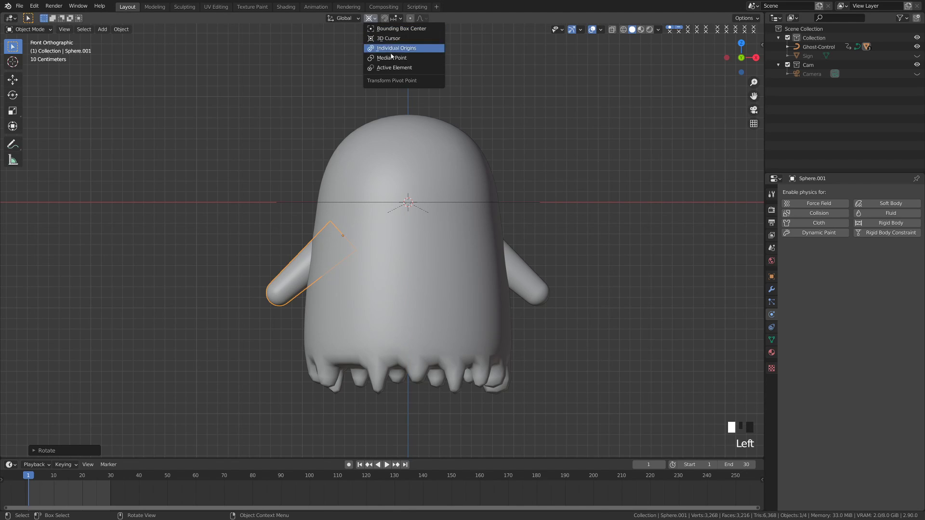
left_click(391, 48)
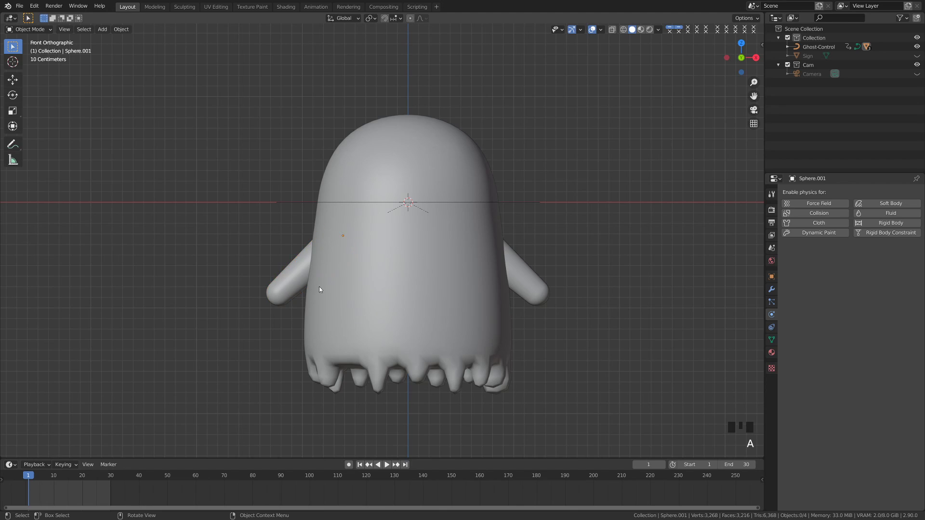
- Select Ghost-Control and test moving it with the body and both arms attached, cancelling the move
left_click(291, 282)
left_click(405, 217)
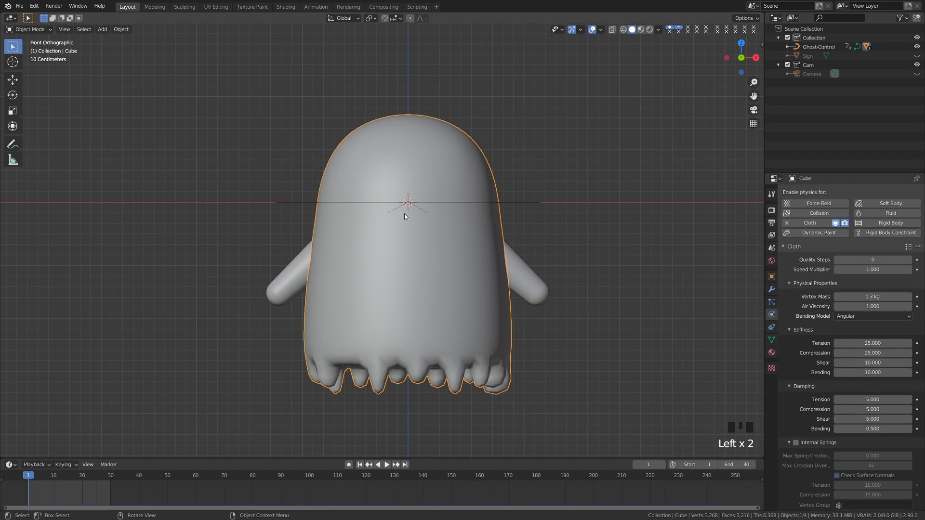
left_click(305, 203)
key("g")
key("Escape")
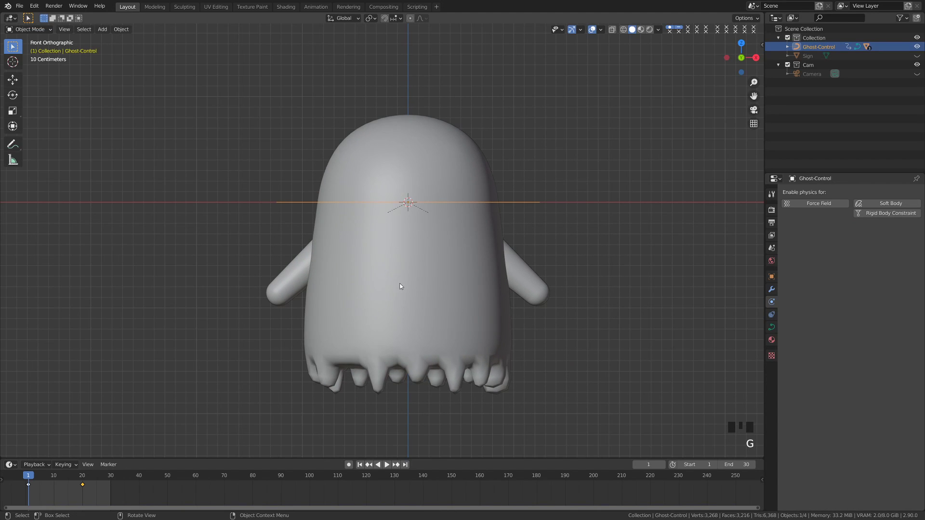
left_click(326, 417)
middle_click_drag(326, 418, 463, 262, "shift")
left_click(463, 262)
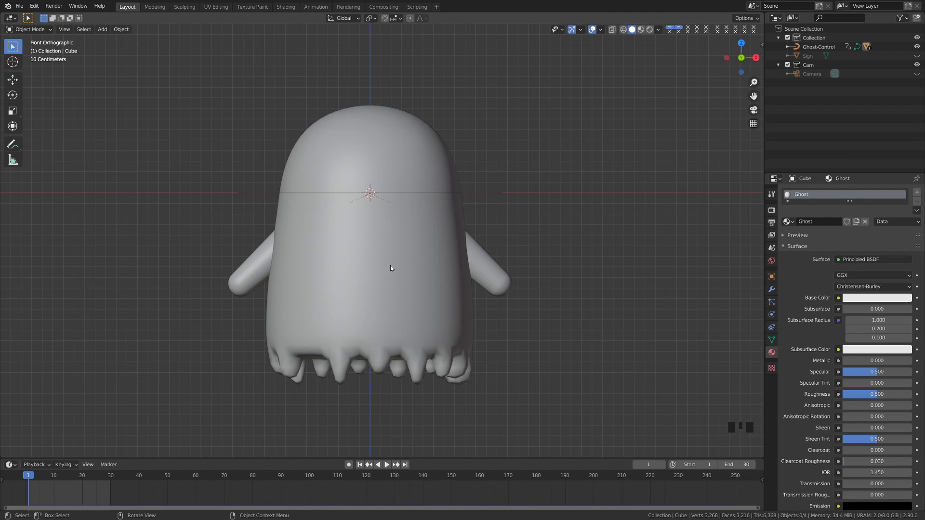
middle_click_drag(390, 268, 424, 272, "shift")
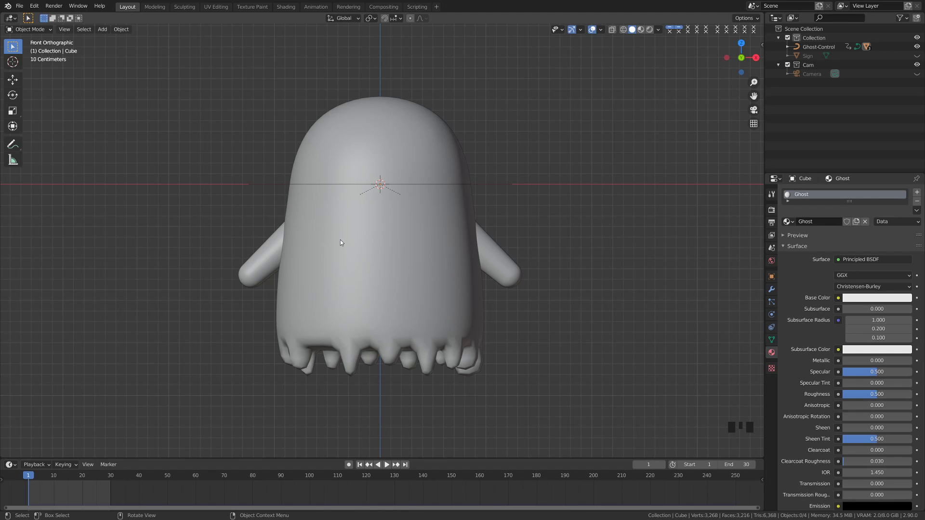
middle_click_drag(401, 286, 390, 271, "shift")
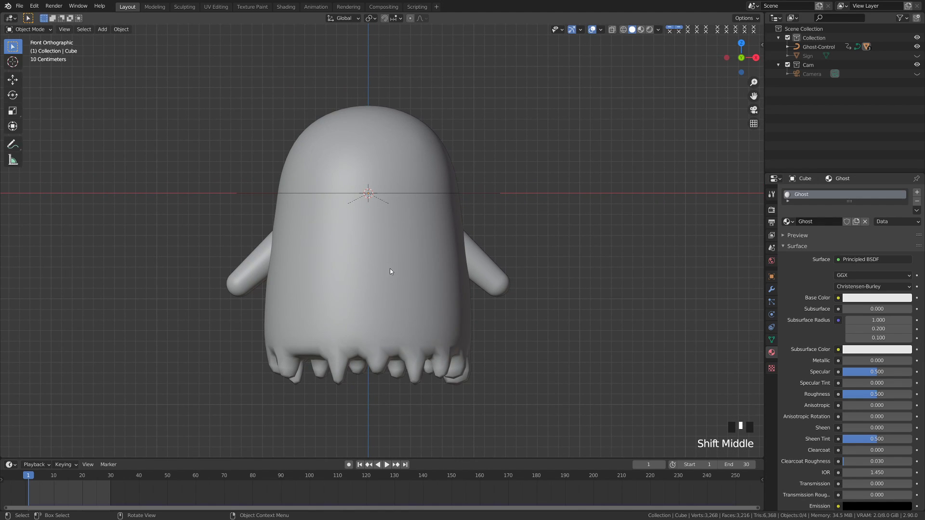
middle_click_drag(389, 268, 386, 273, "shift")
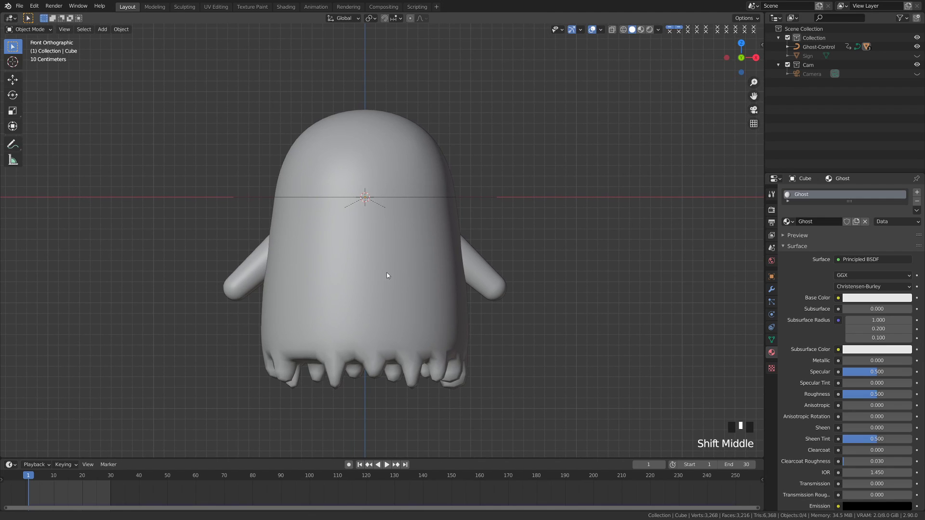
- Select the ghost's body mesh and switch it to Texture Paint mode
left_click(409, 225)
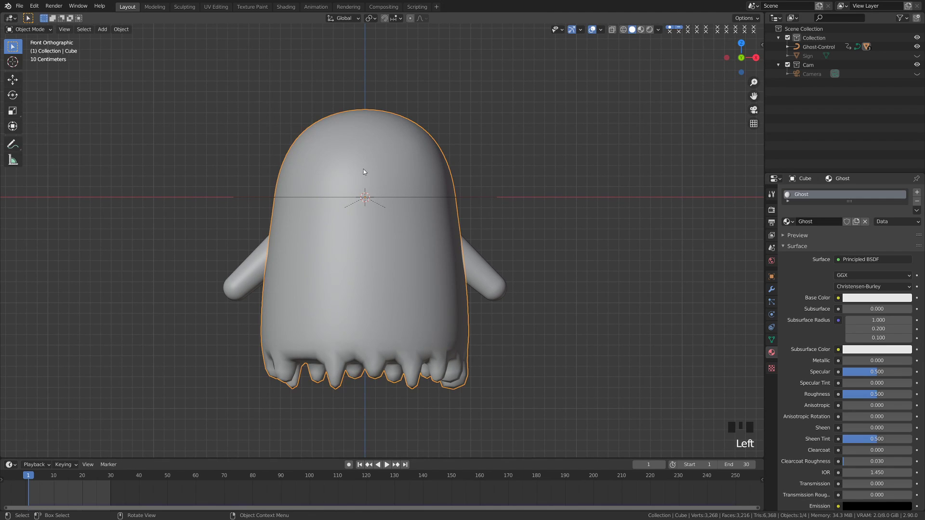
key("Tab")
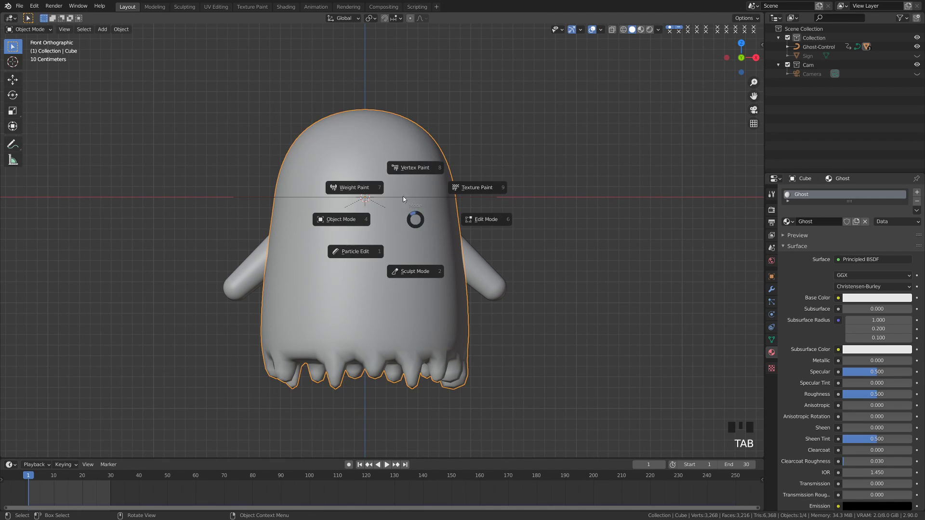
left_click(466, 192)
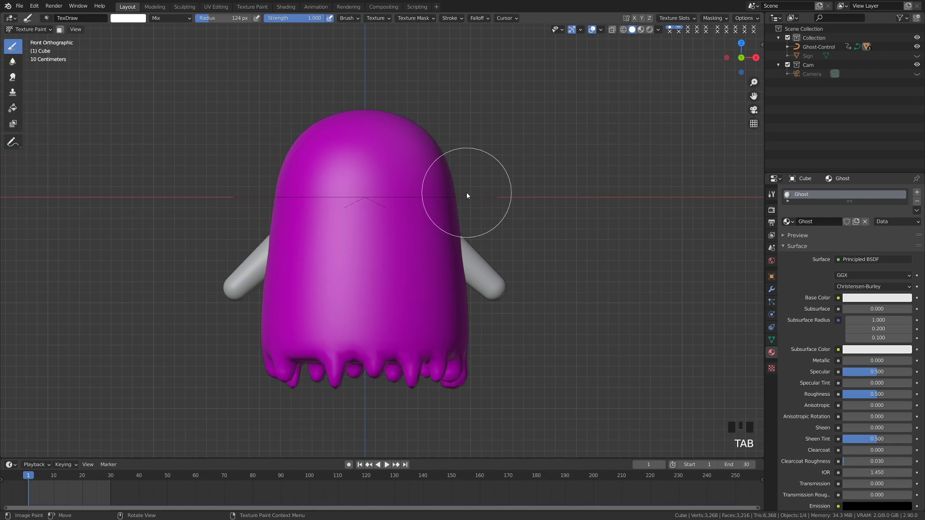
middle_click_drag(464, 192, 406, 218, "shift")
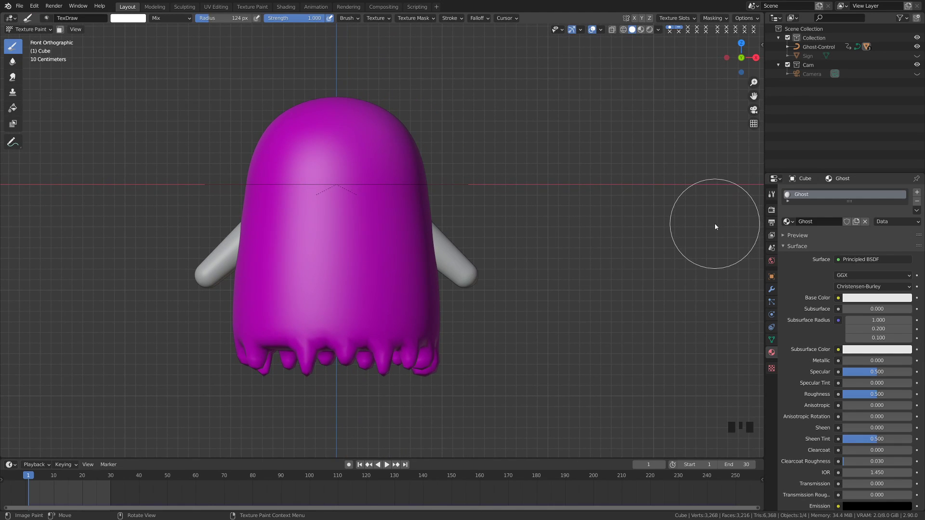
- Add a Base Color texture paint slot named Ghost Base Color at 2048 × 2048 px with a pure white fill
key("n")
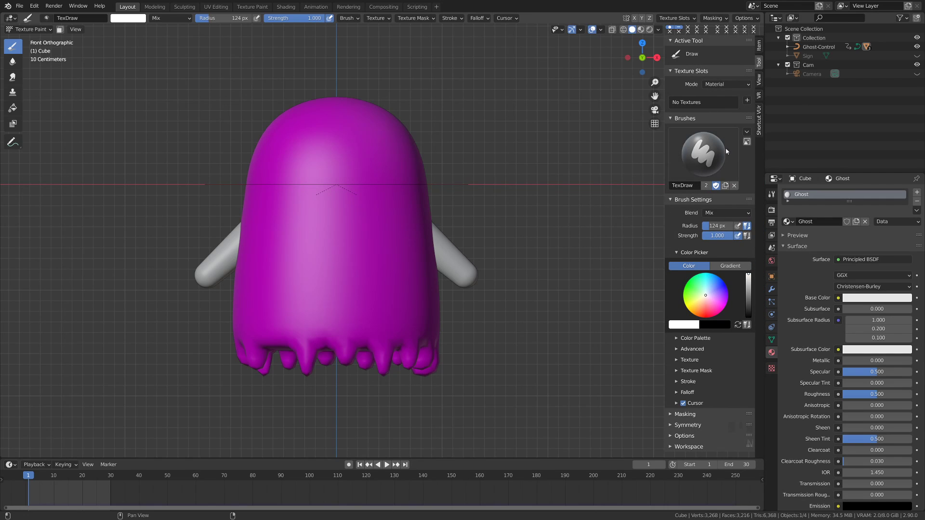
left_click(748, 101)
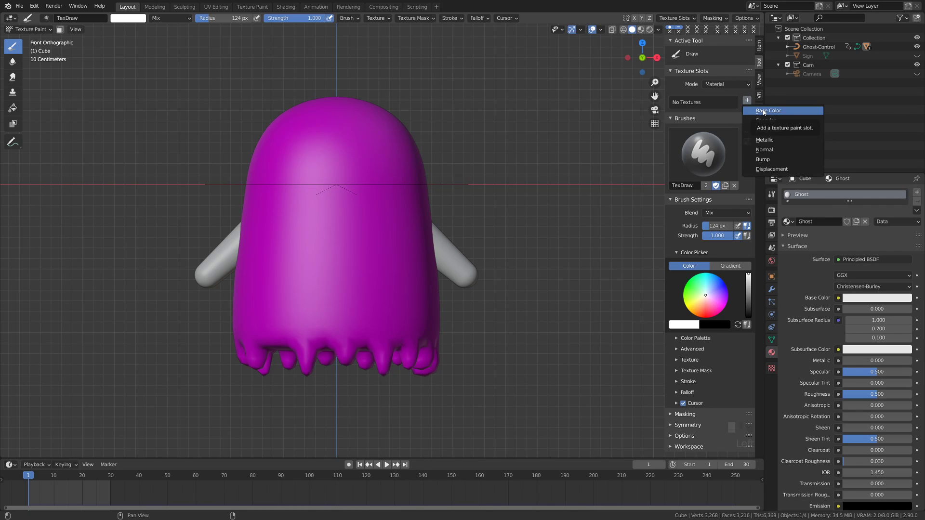
left_click(763, 113)
left_click(791, 136)
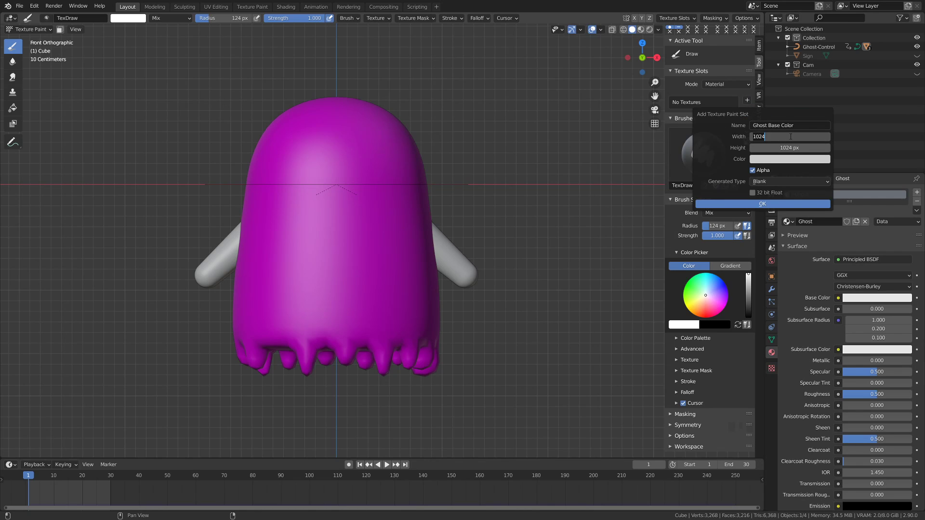
key("Tab")
type("2")
key("Return")
left_click(781, 159)
left_click_drag(829, 50, 828, 29)
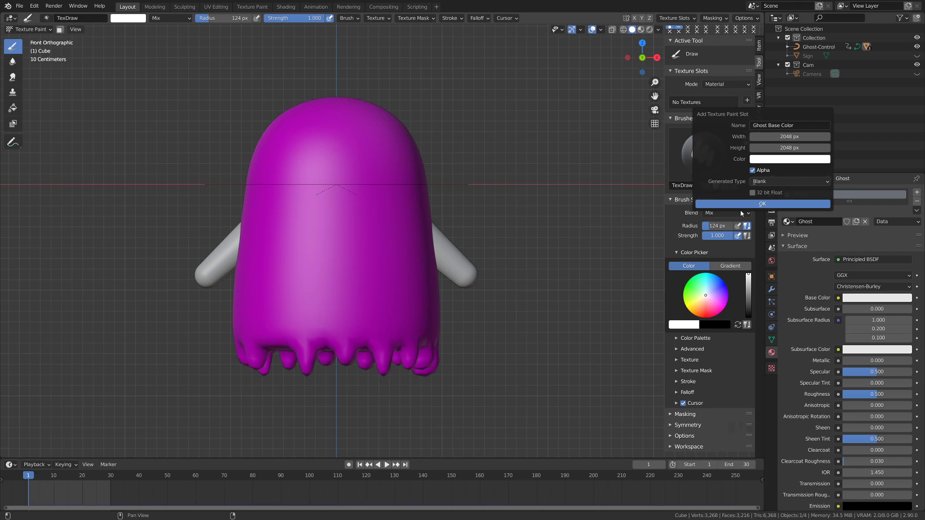
left_click(762, 205)
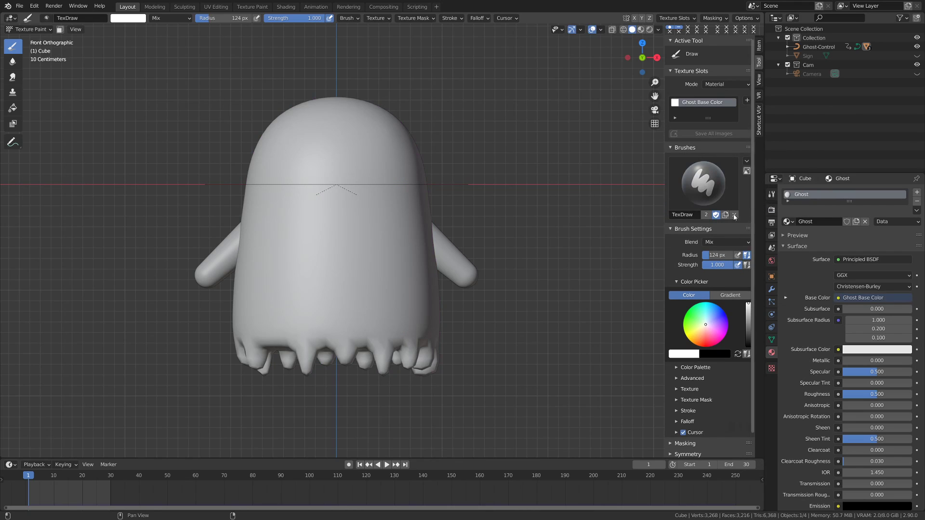
- Create a new texture for the TexDraw brush and name it Face
left_click(713, 354)
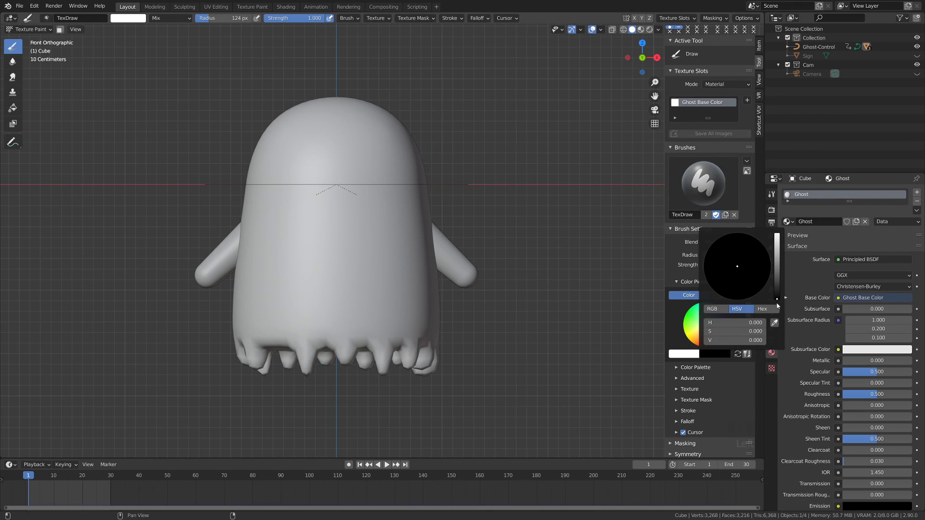
scroll(721, 357, "down", 2)
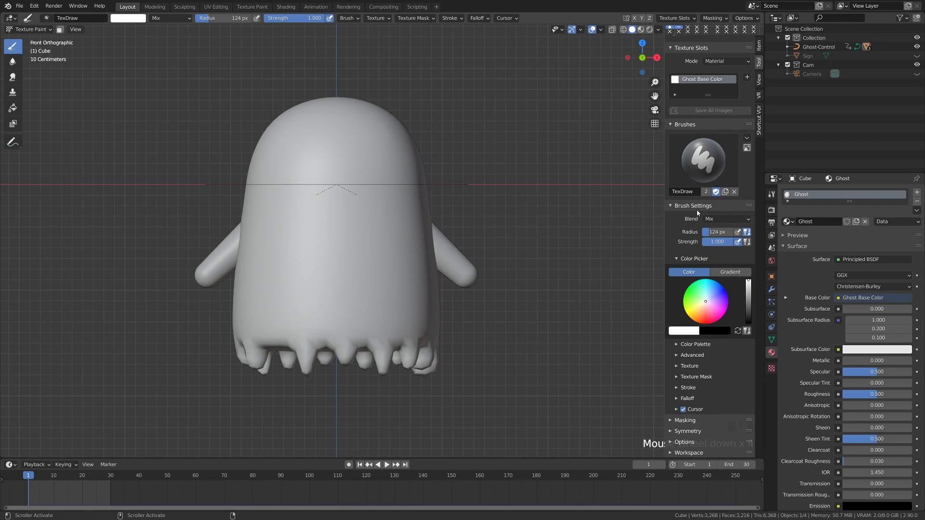
scroll(699, 380, "up", 2)
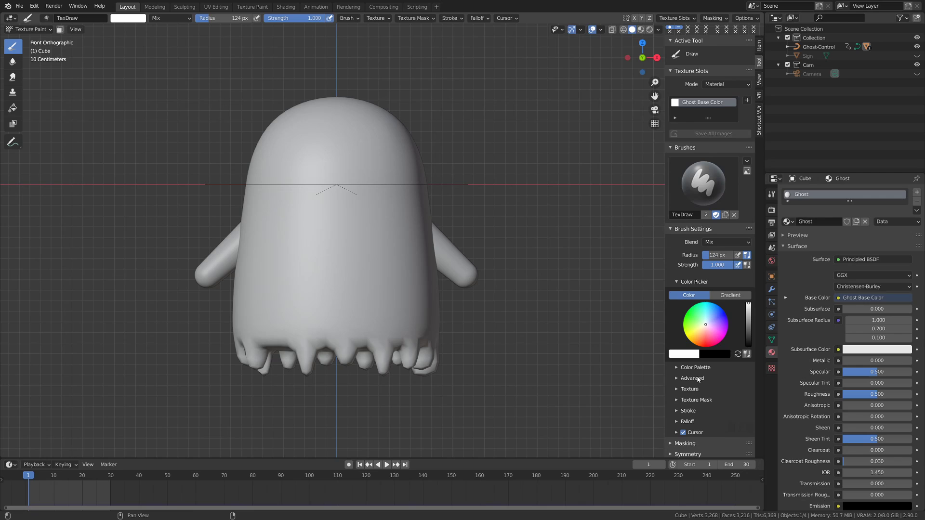
left_click(688, 389)
scroll(720, 385, "down", 6)
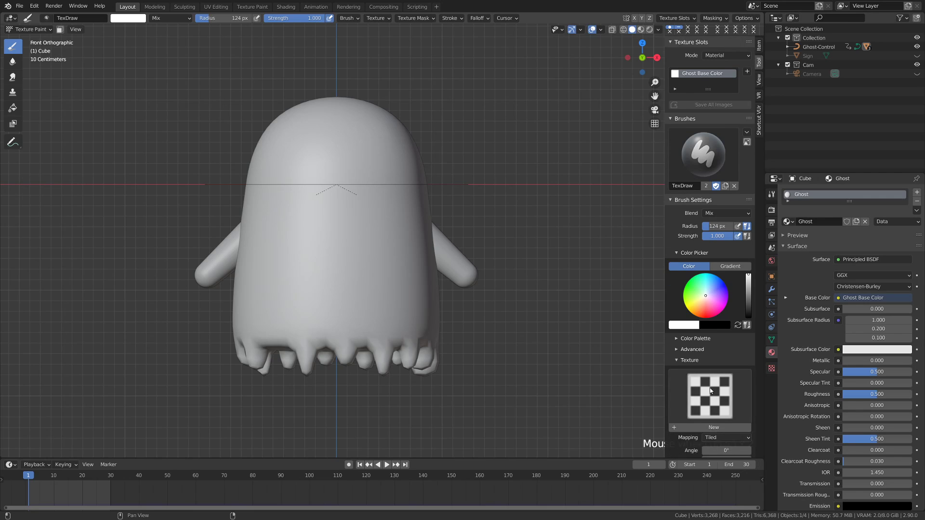
left_click(721, 386)
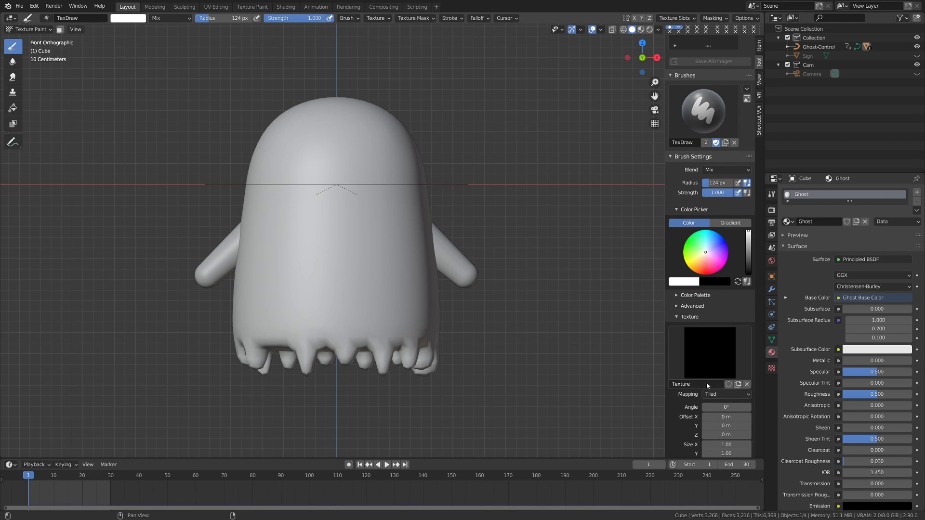
double_click(708, 384)
type("F")
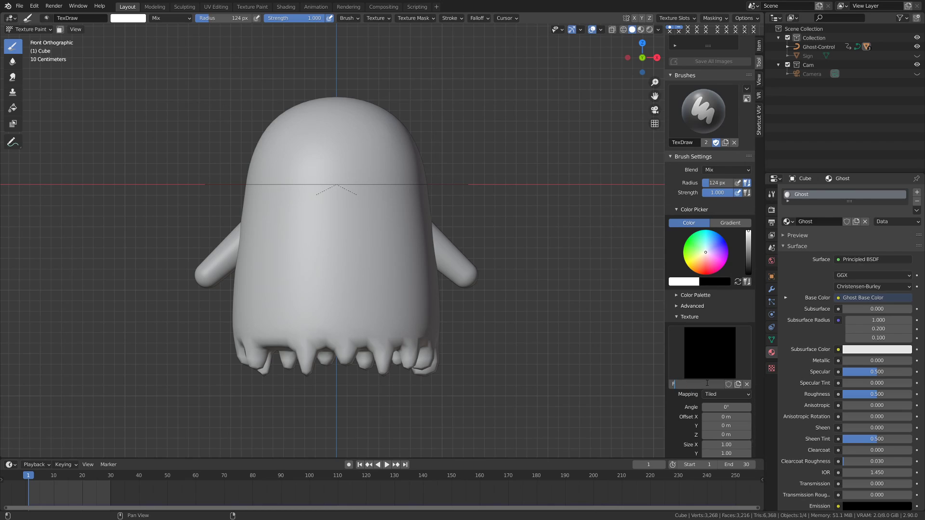
type("ace")
- Load Ghost Stencil.png as the Face texture's image and set the brush texture mapping to Stencil
left_click(771, 368)
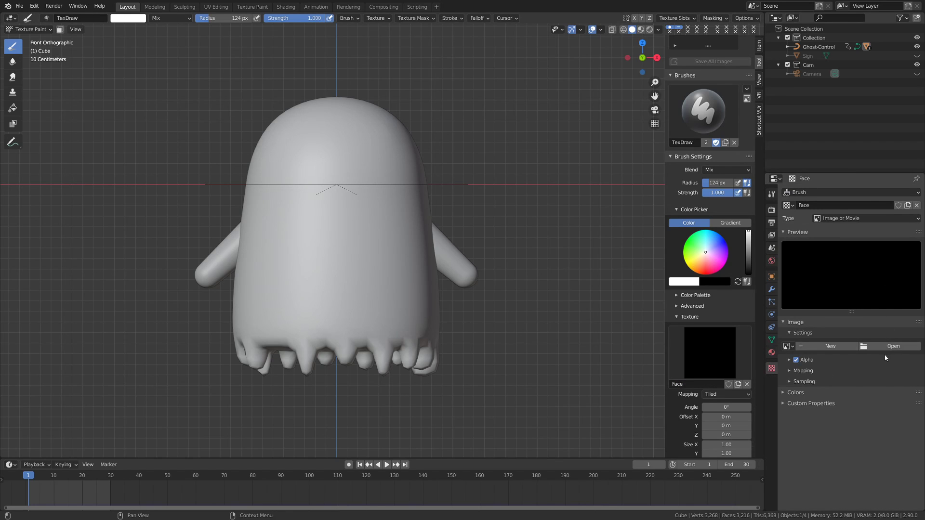
left_click(884, 346)
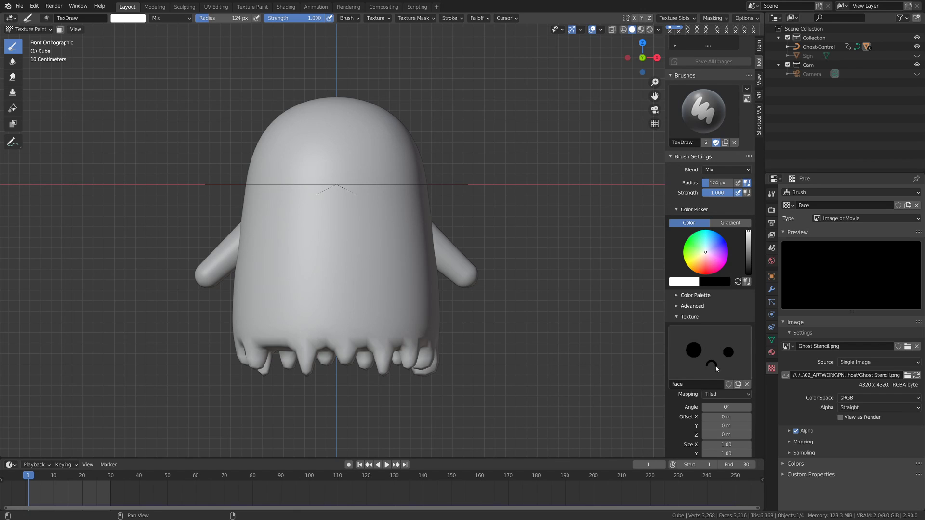
left_click(723, 395)
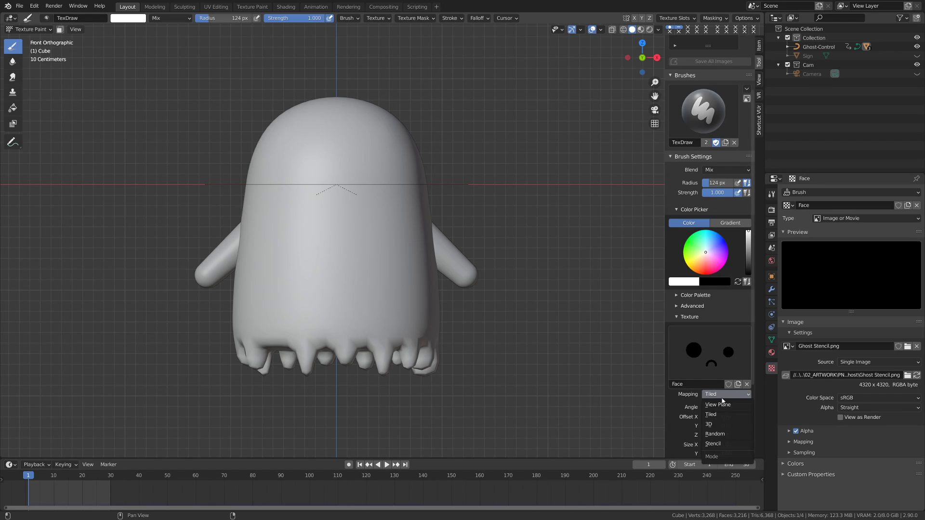
left_click(721, 443)
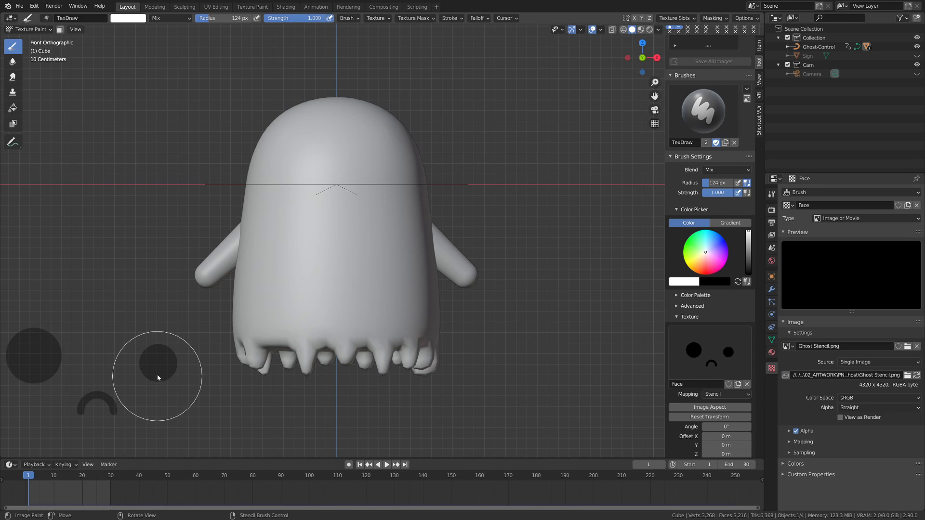
- Scale and position the face stencil over the front of the ghost's upper body and paint its eyes and mouth onto the mesh
mouse_move(157, 376)
right_mouse_down()
mouse_move(505, 198)
mouse_move(439, 212)
mouse_move(390, 191)
mouse_move(397, 199)
right_mouse_up()
mouse_move(614, 395)
right_mouse_down("shift")
mouse_move(468, 291)
mouse_move(479, 305)
right_mouse_up("shift")
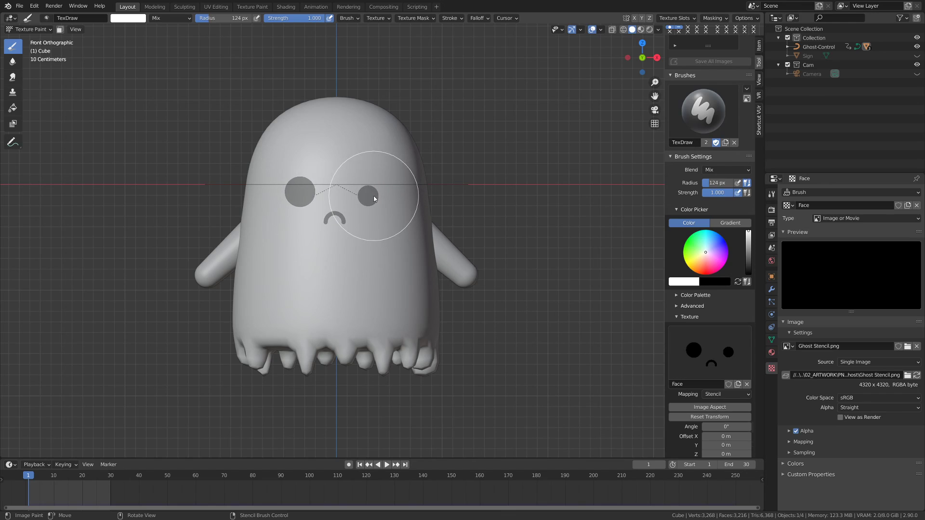
right_click_drag(378, 194, 375, 199)
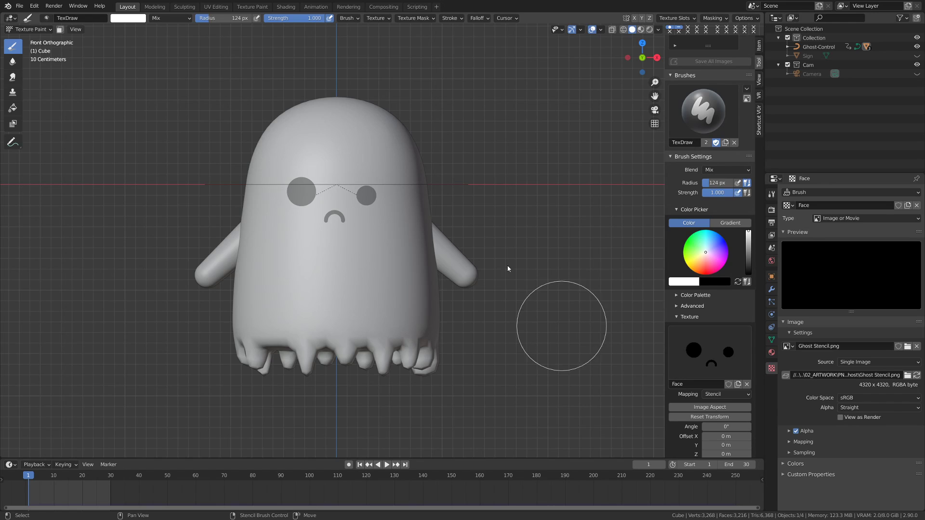
mouse_move(367, 198)
right_mouse_down()
mouse_move(367, 183)
mouse_move(368, 195)
right_mouse_up()
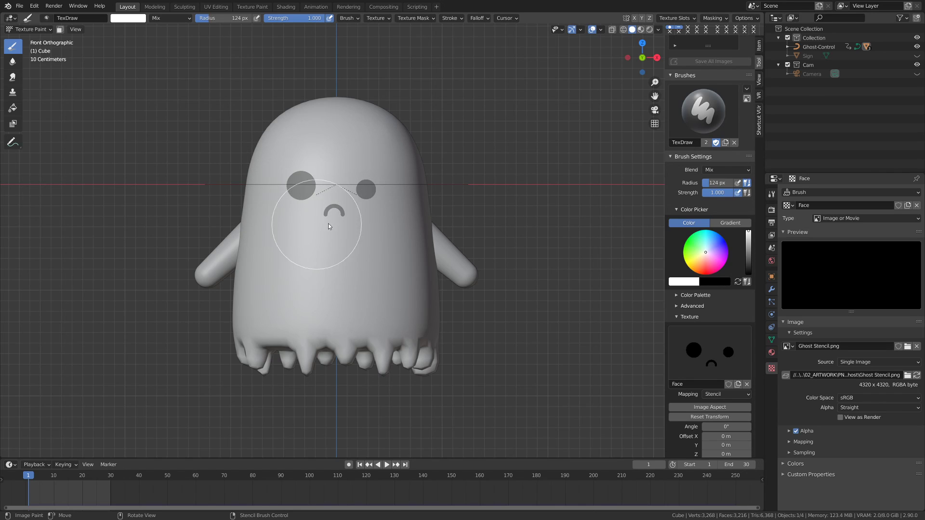
mouse_move(379, 203)
left_mouse_down()
mouse_move(373, 180)
mouse_move(357, 207)
mouse_move(367, 181)
mouse_move(320, 223)
mouse_move(282, 161)
left_mouse_up()
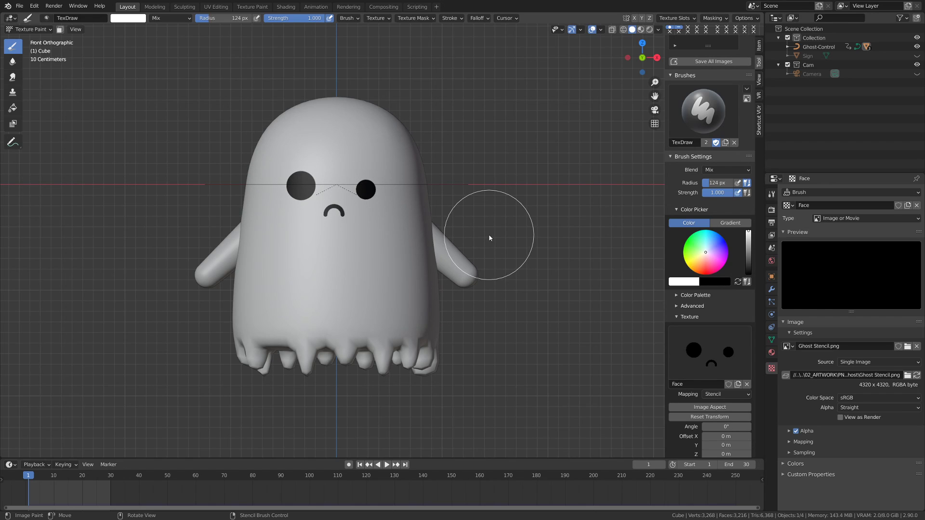
mouse_move(499, 209)
middle_mouse_down()
mouse_move(453, 233)
mouse_move(479, 252)
mouse_move(530, 216)
middle_mouse_up()
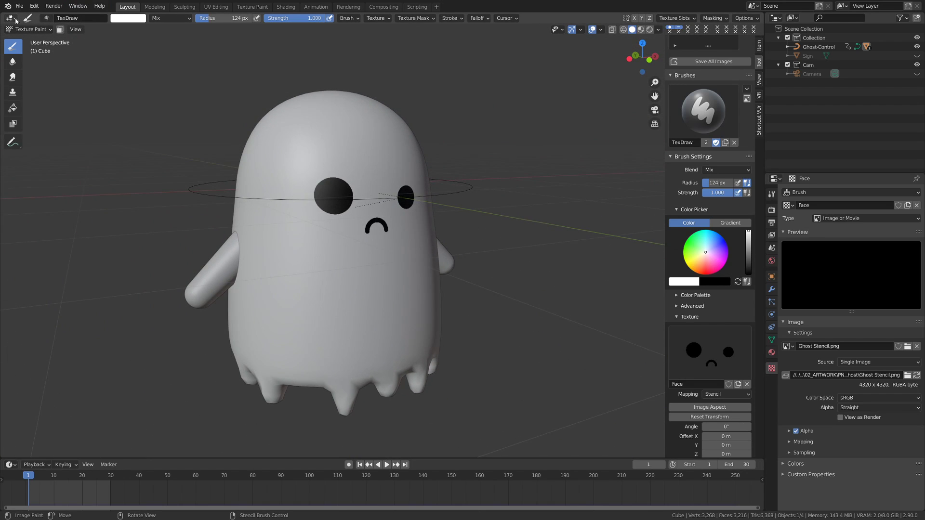
- Split the 3D viewport into two side-by-side areas and show the ghost in Object Mode with Material Preview shading in the larger one
left_click_drag(3, 457, 303, 455)
key("Tab")
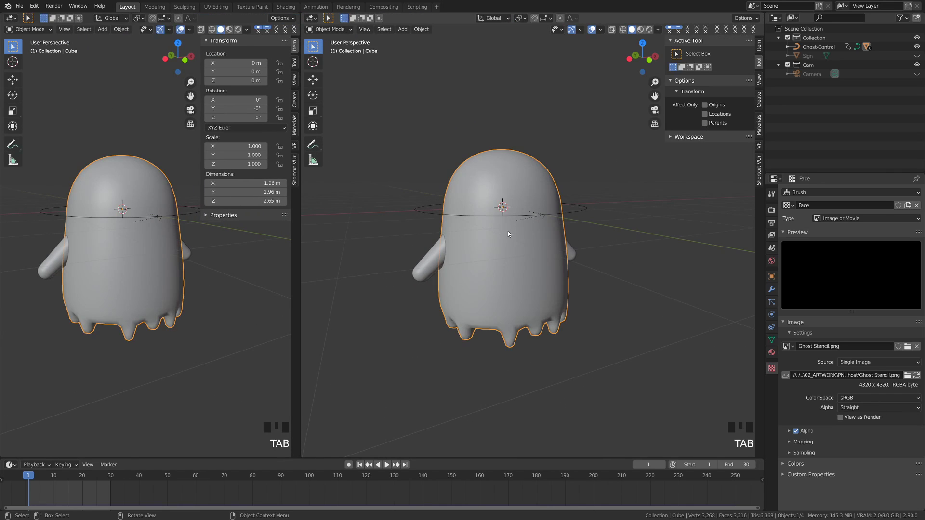
left_click(643, 29)
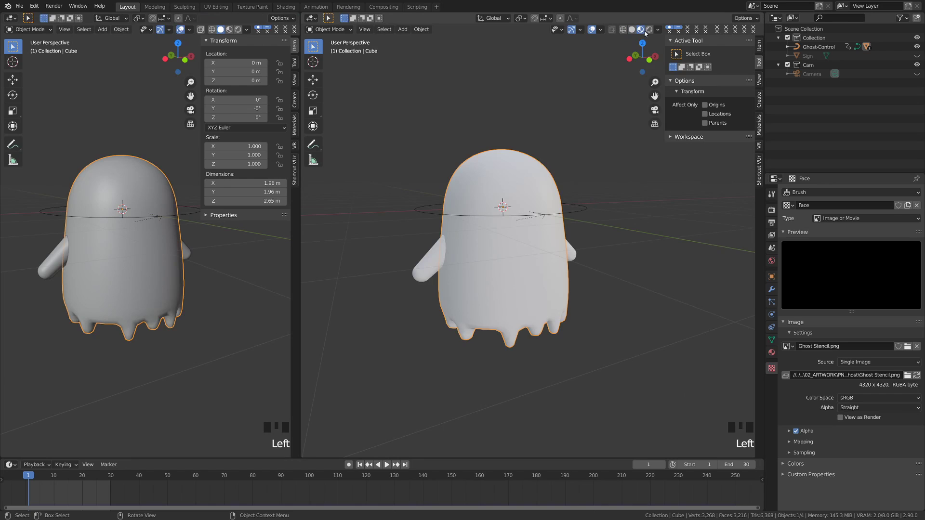
middle_click_drag(571, 248, 464, 258, "shift")
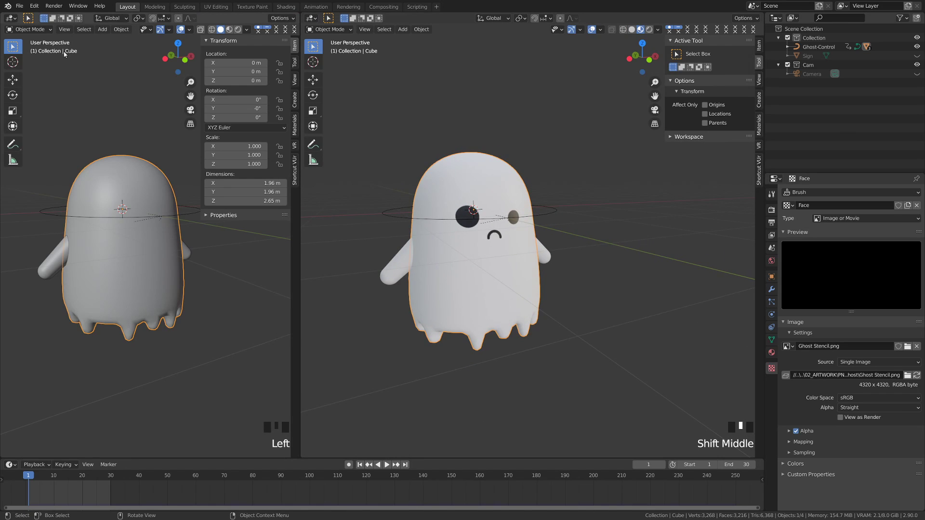
- Change the smaller new area to the Shader Editor and bring the Ghost material's image texture and Principled BSDF nodes into view
left_click(17, 19)
left_click(29, 91)
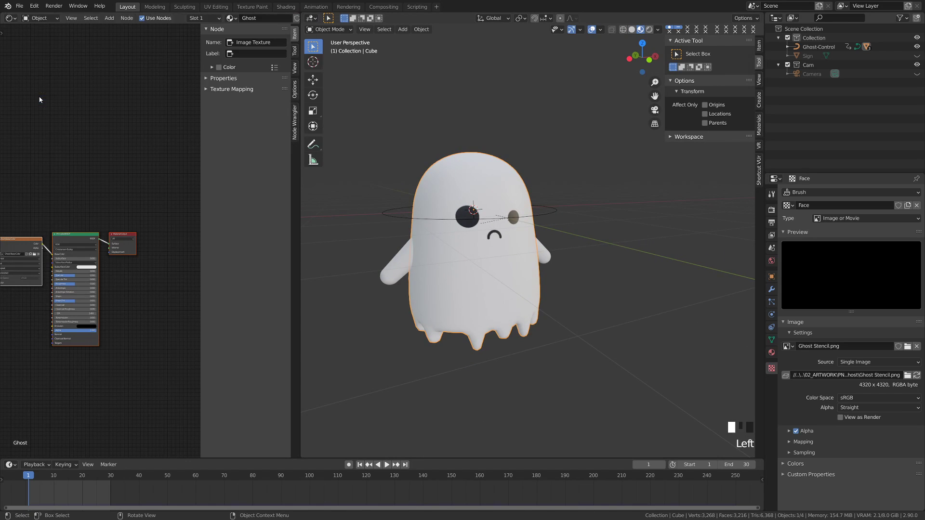
middle_click_drag(131, 230, 203, 233)
scroll(140, 296, "up", 11)
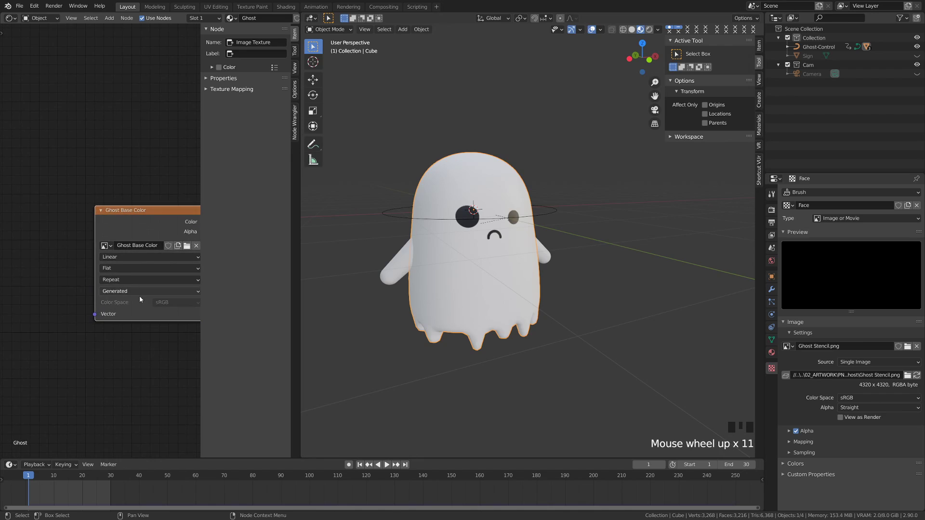
middle_click_drag(139, 296, 80, 227)
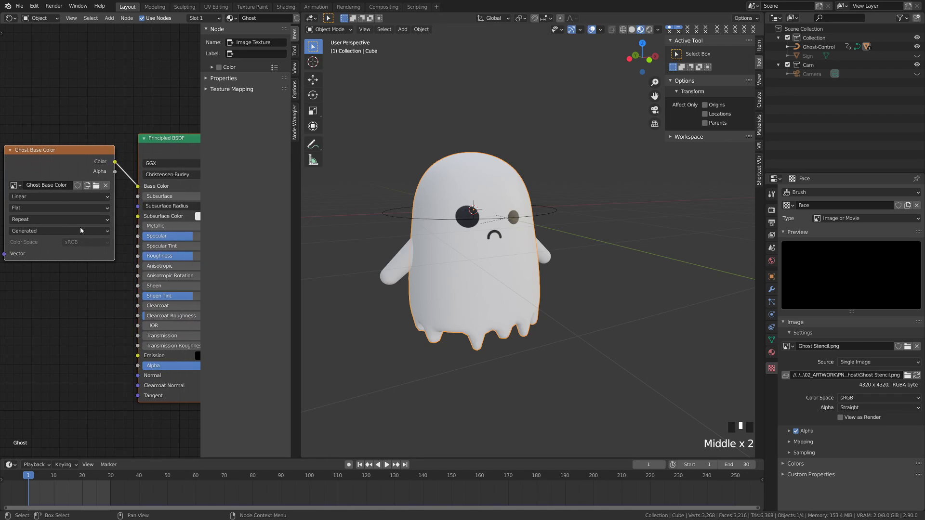
middle_click_drag(63, 181, 18, 145)
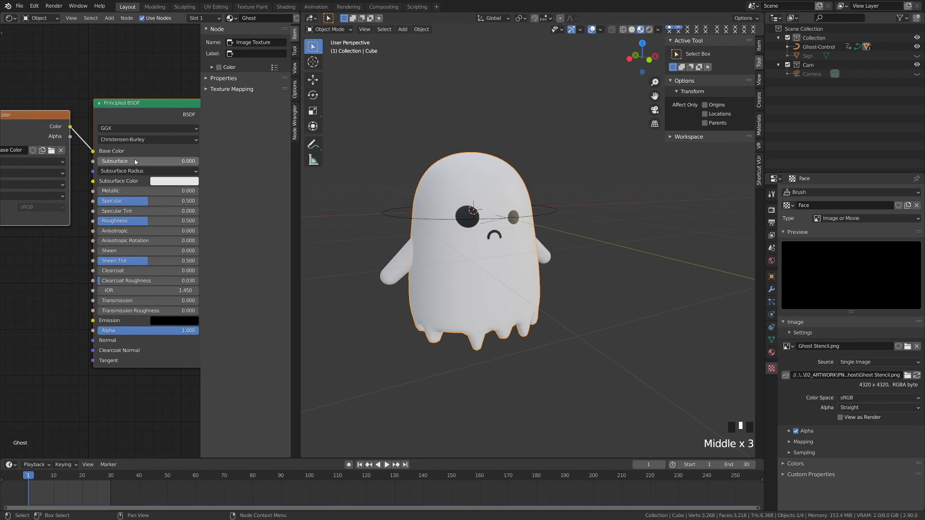
- Bring the Ghost material's whole node chain into view and deselect all objects in the 3D viewport
scroll(135, 159, "down", 5)
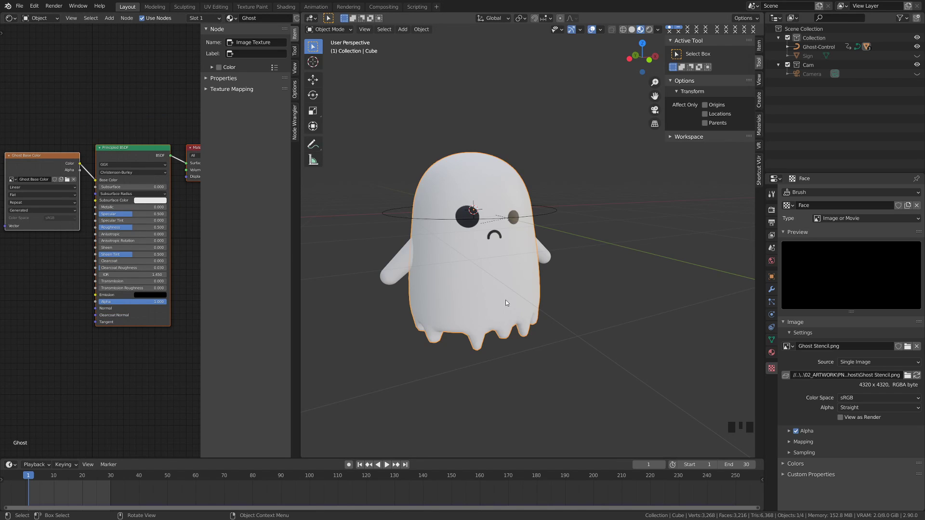
key("a")
middle_click_drag(536, 307, 592, 283, "shift")
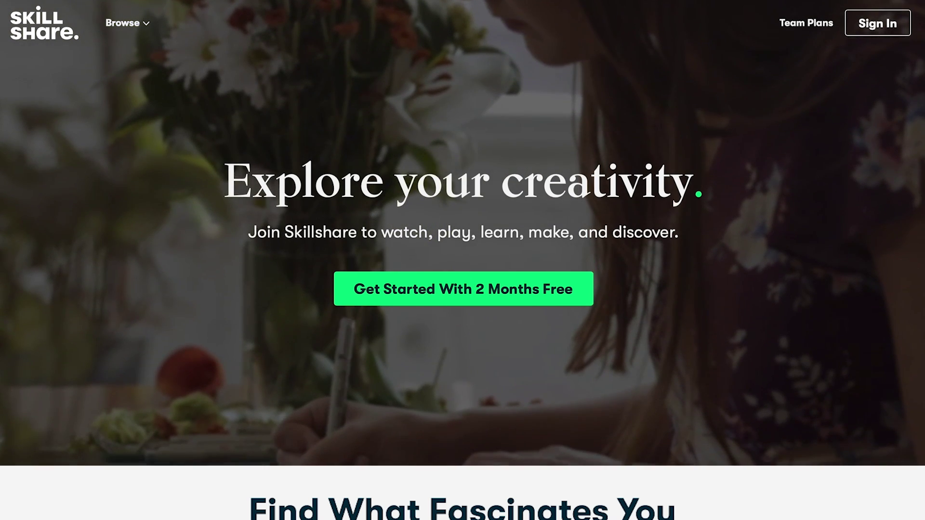
- Switch to the Skillshare home page and open the Botanical Illustration class under Find What Fascinates You
scroll(463, 260, "down", 5)
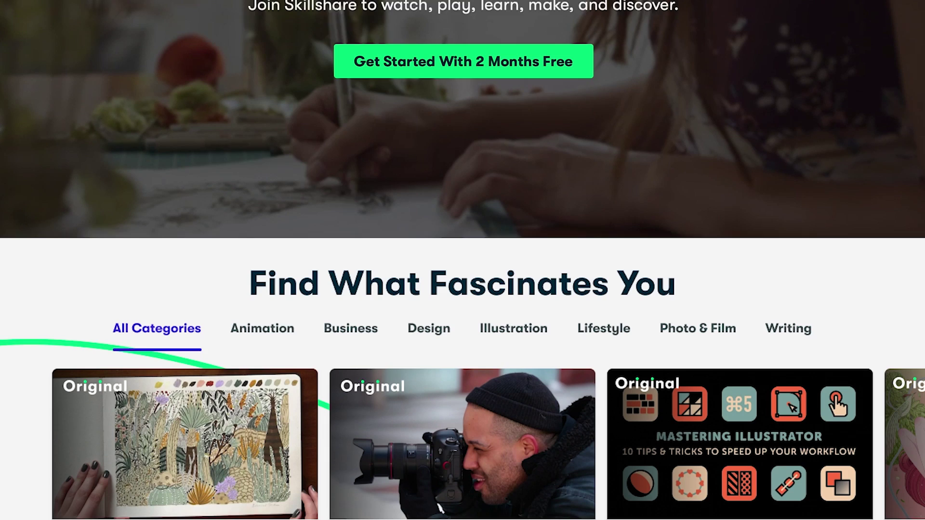
scroll(302, 362, "down", 3)
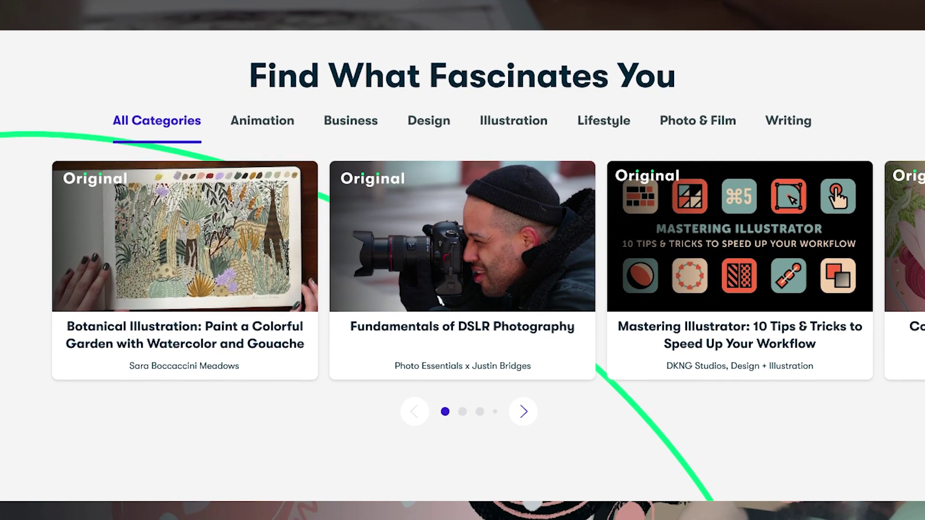
mouse_move(254, 301)
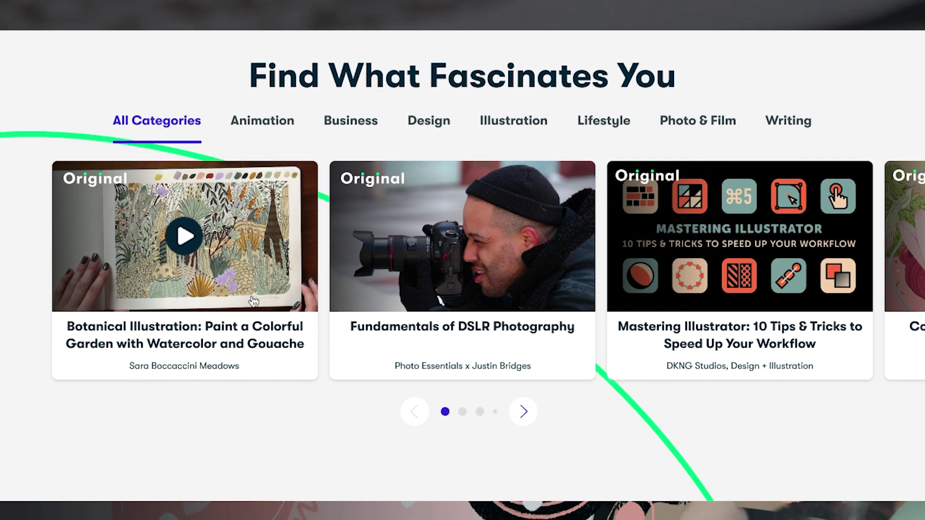
left_click(214, 254)
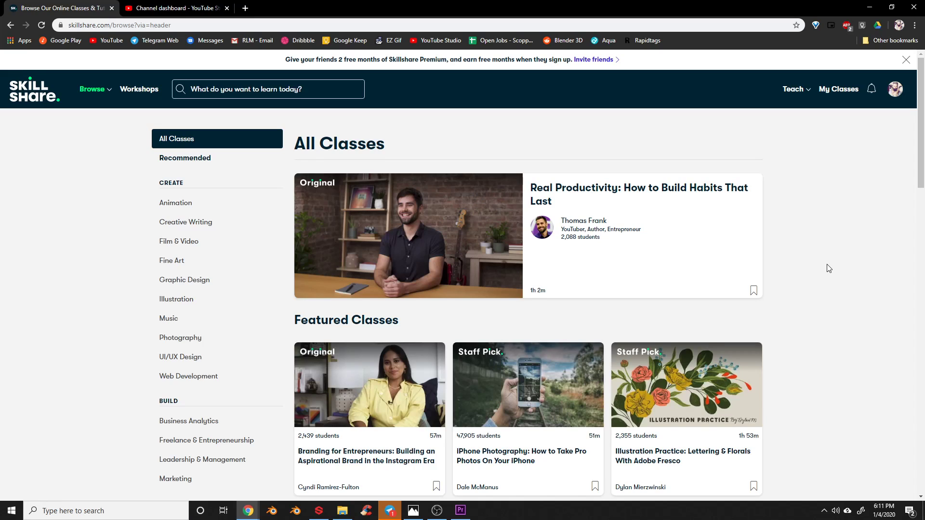
- Look through the Featured, Trending and Popular Classes on Skillshare's All Classes page
scroll(827, 268, "down", 5)
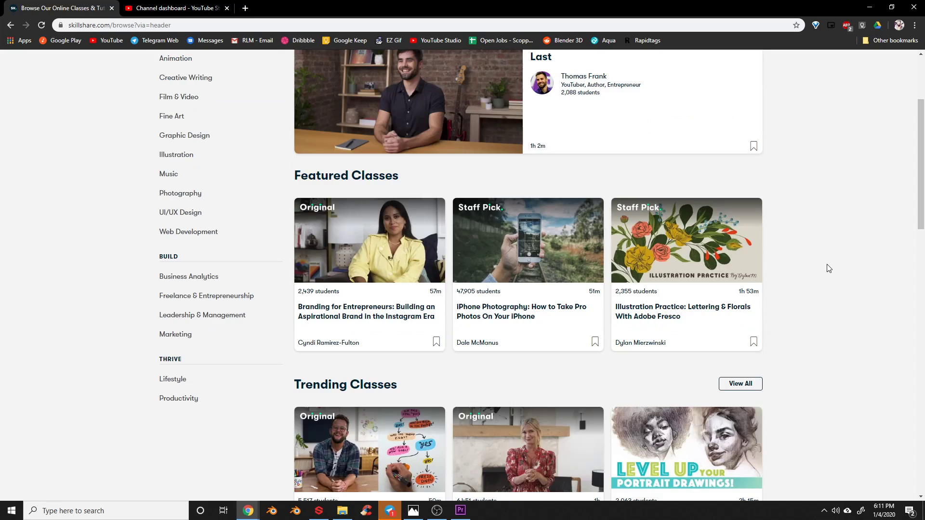
scroll(829, 268, "down", 5)
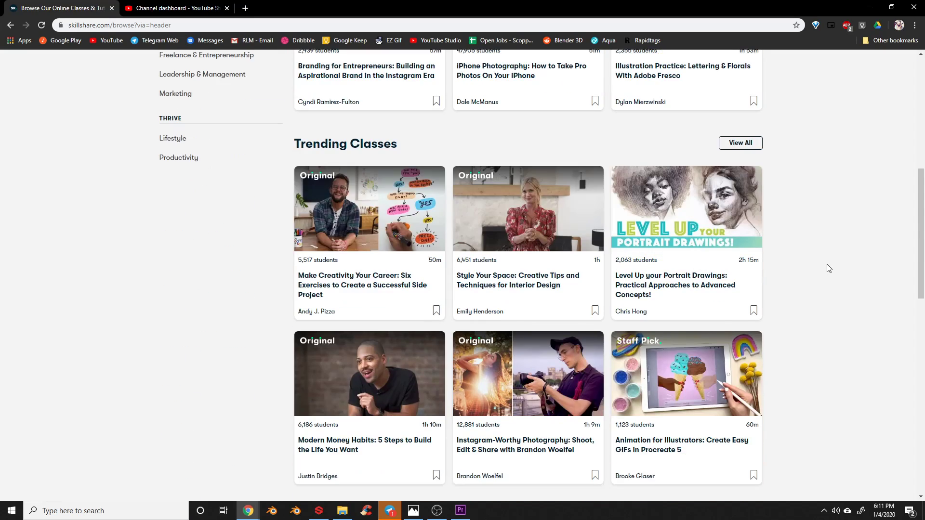
scroll(829, 268, "down", 2)
scroll(828, 268, "down", 5)
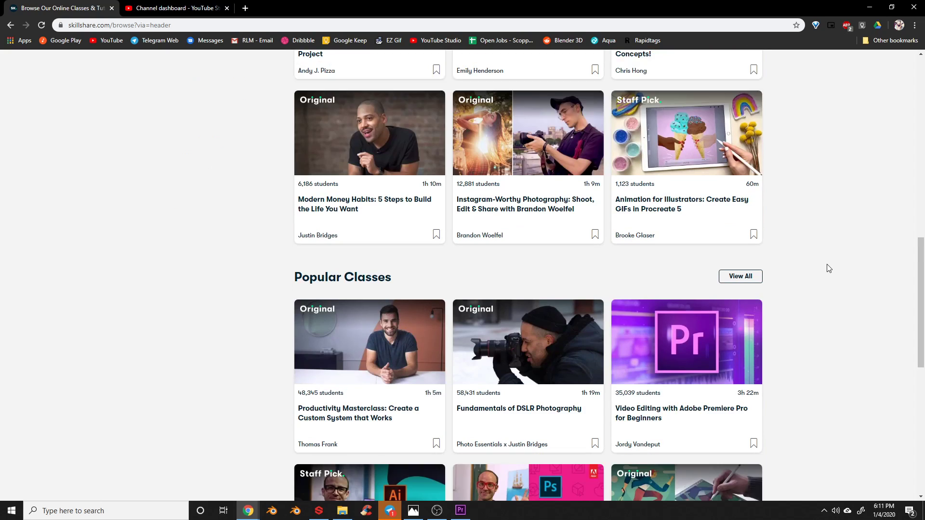
scroll(829, 269, "down", 3)
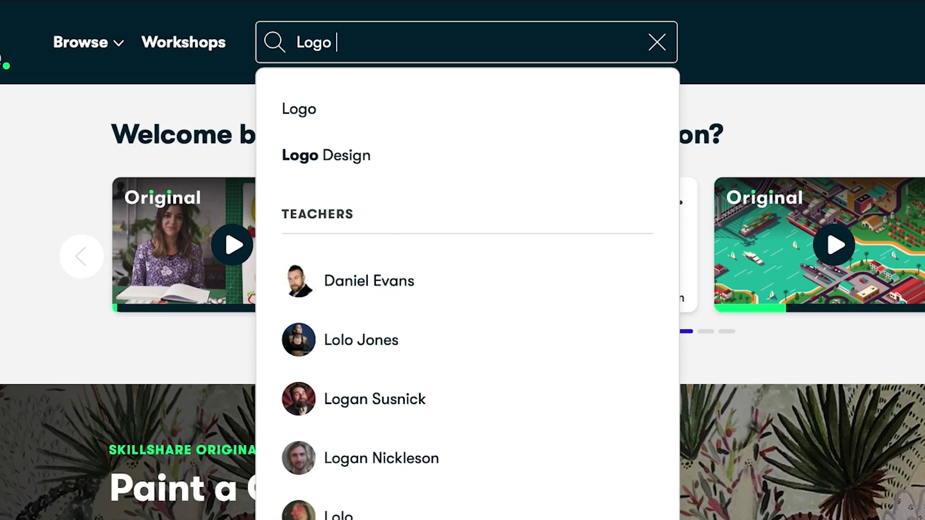
- Search Skillshare for Logo Design and review the project description and resources of the Blender 3D first character class
type("Design")
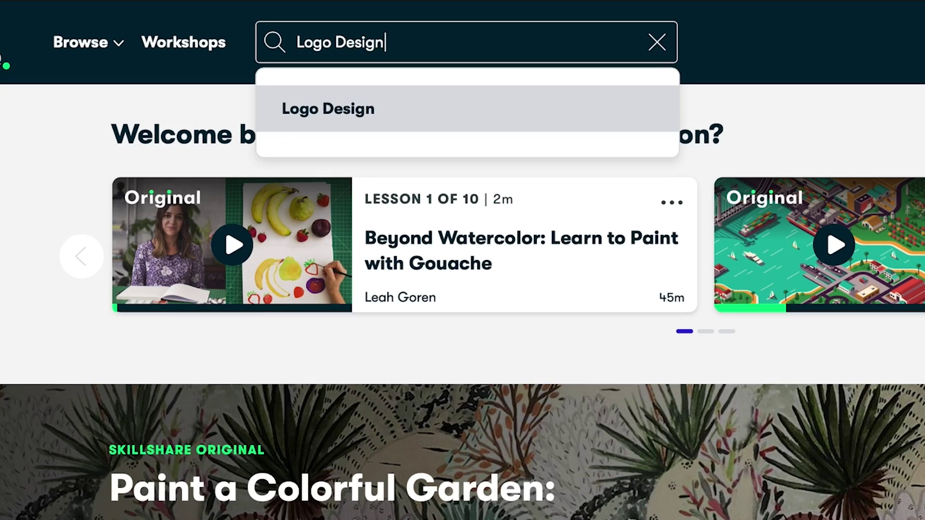
left_click(413, 116)
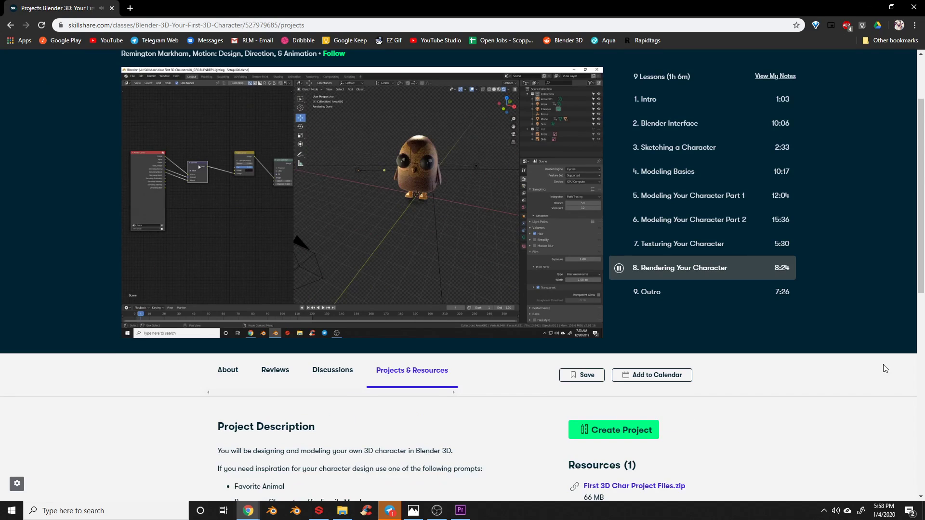
scroll(884, 365, "down", 3)
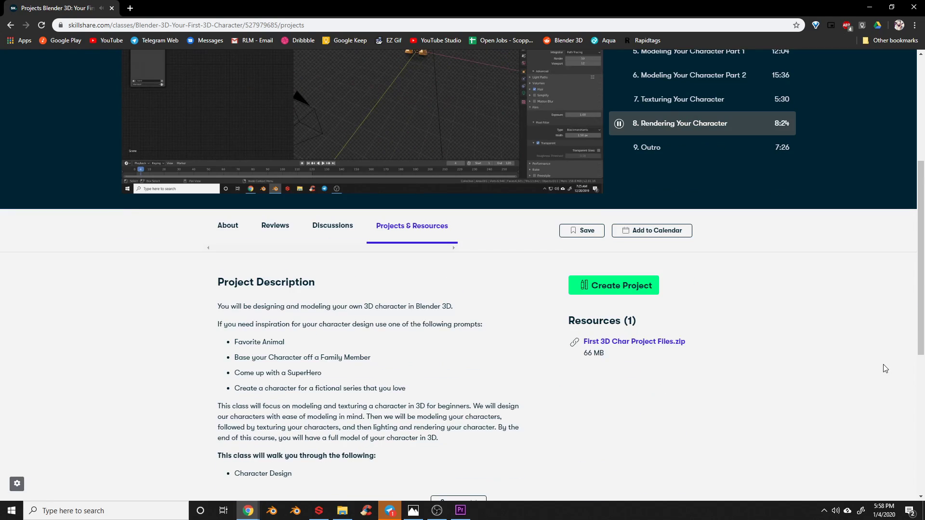
scroll(883, 365, "down", 3)
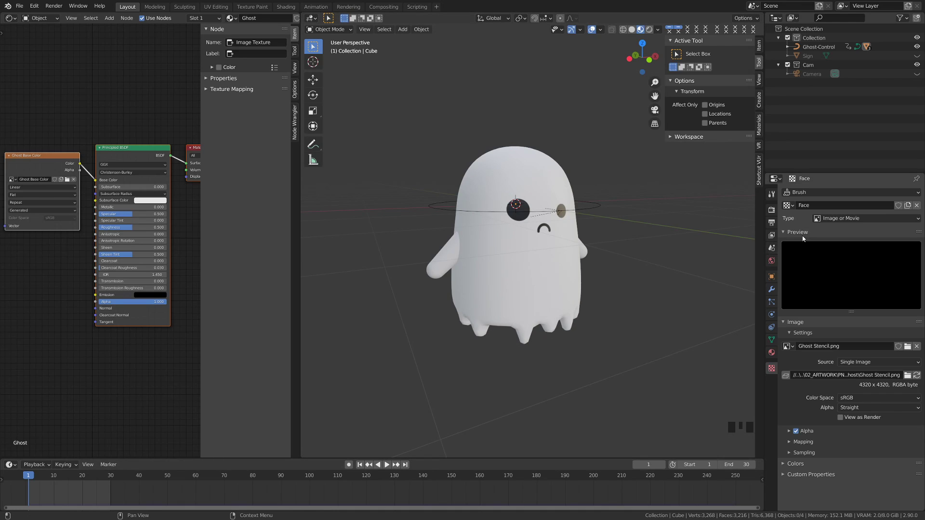
- Back in Blender, unhide the Sign object and move it so its post rests in the ghost's hand beside the body
middle_click_drag(601, 258, 625, 257)
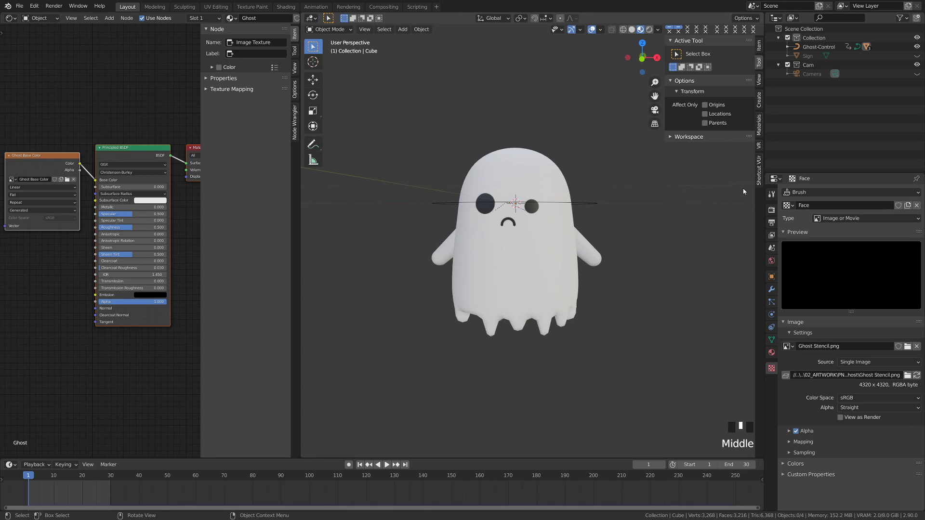
left_click(917, 56)
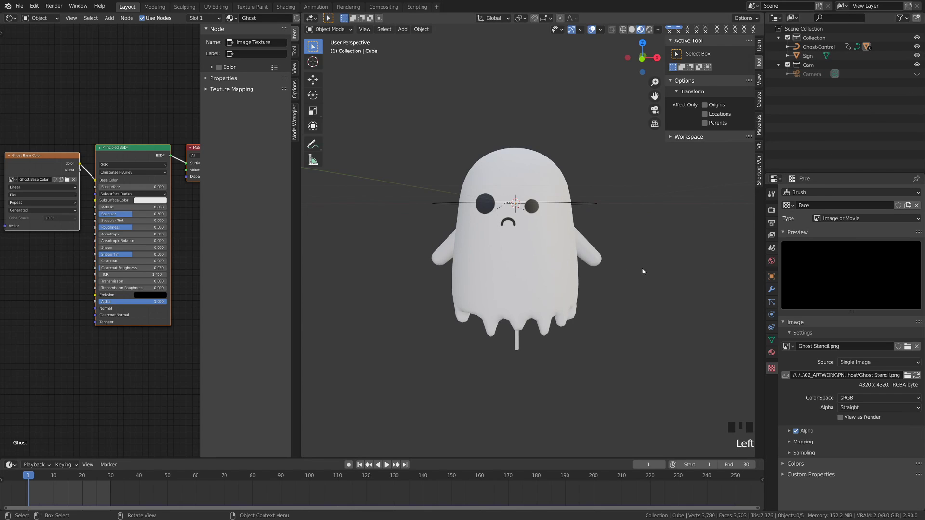
middle_click_drag(563, 330, 513, 324, "shift")
left_click(472, 337)
key("g")
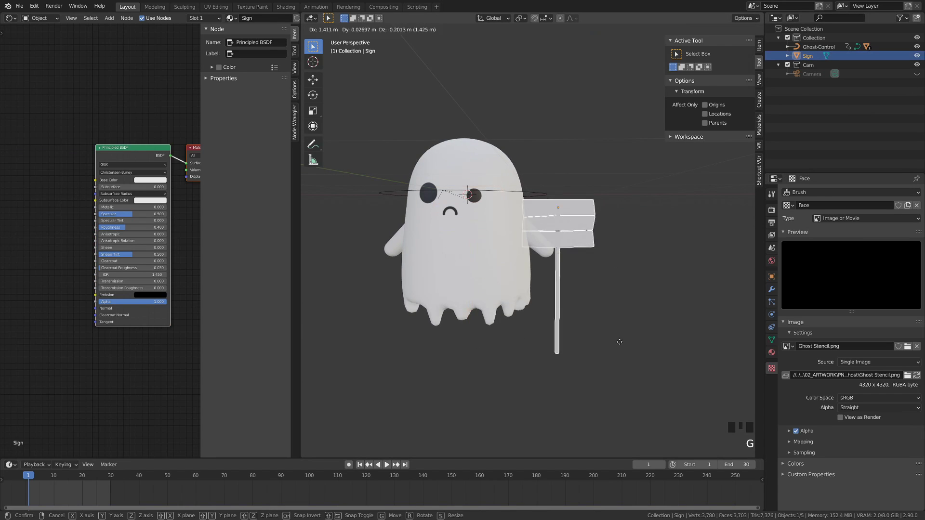
left_click(545, 243)
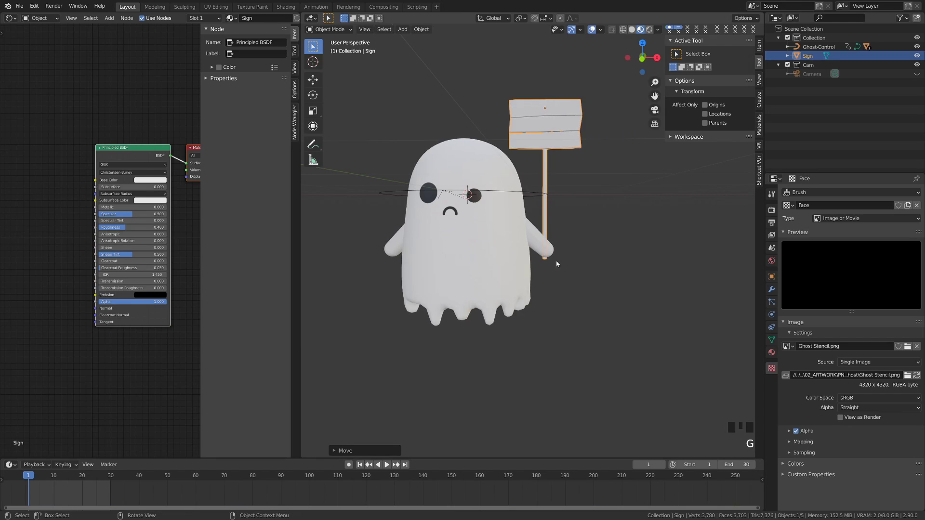
- Parent the sign to the arm holding it with Object (Keep Transform), and deselect all objects
left_click(550, 255, "shift")
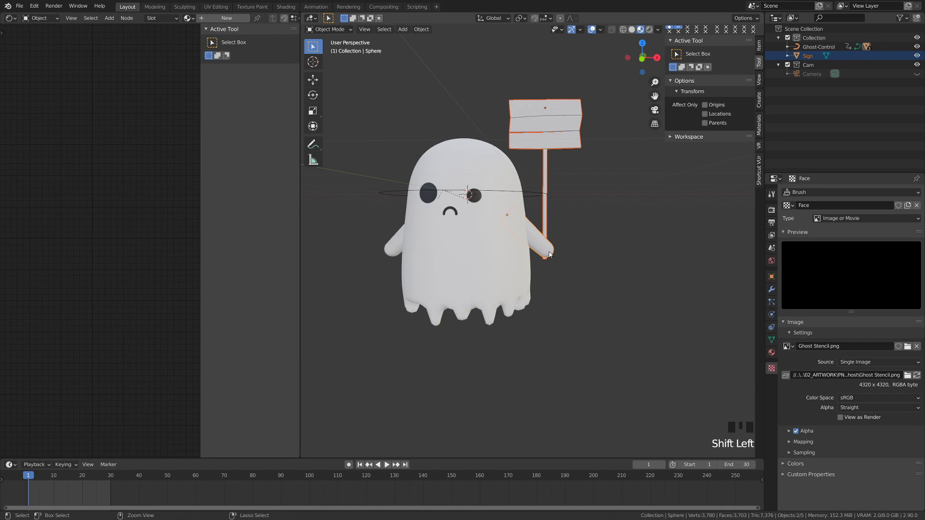
key("ctrl+p")
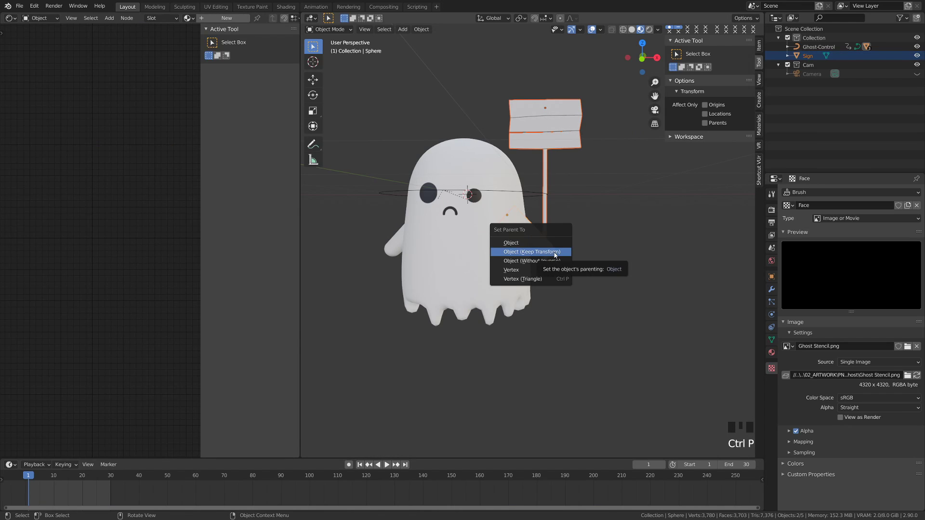
left_click(550, 252)
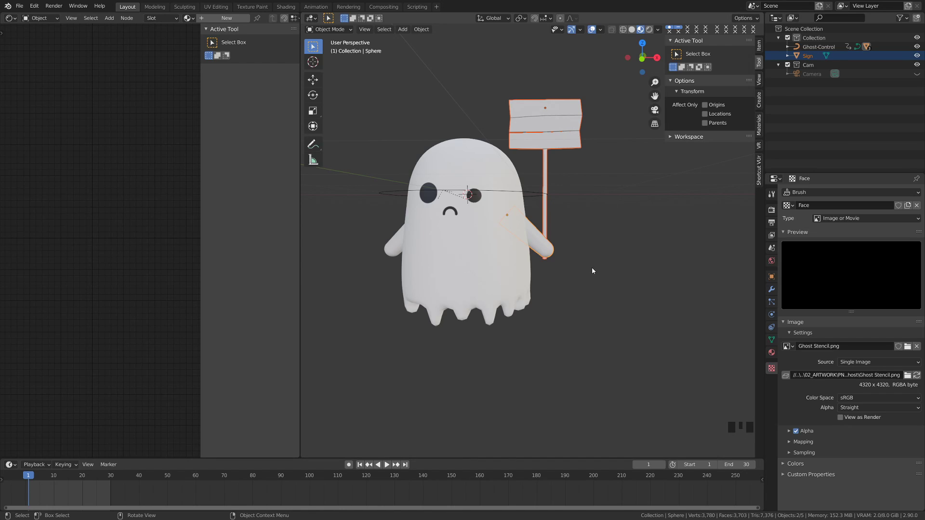
key("a")
key("a")
middle_click_drag(405, 286, 494, 283)
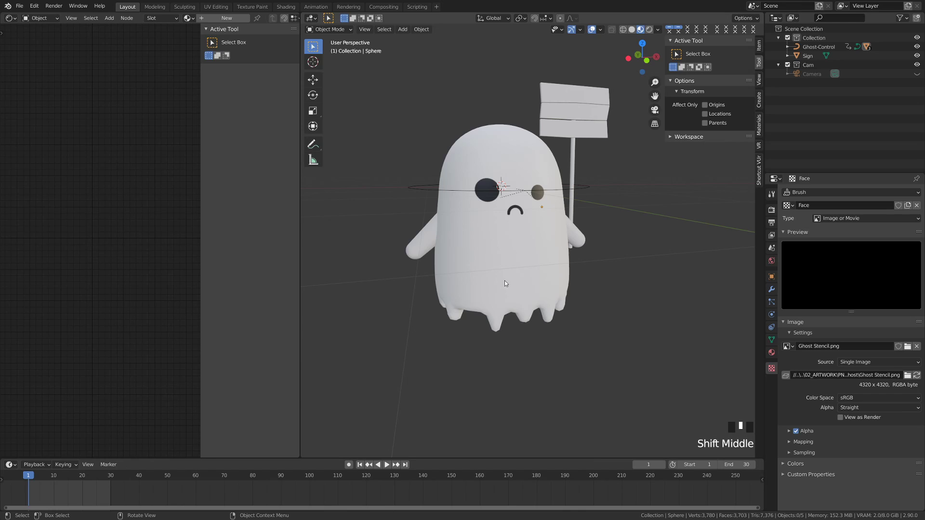